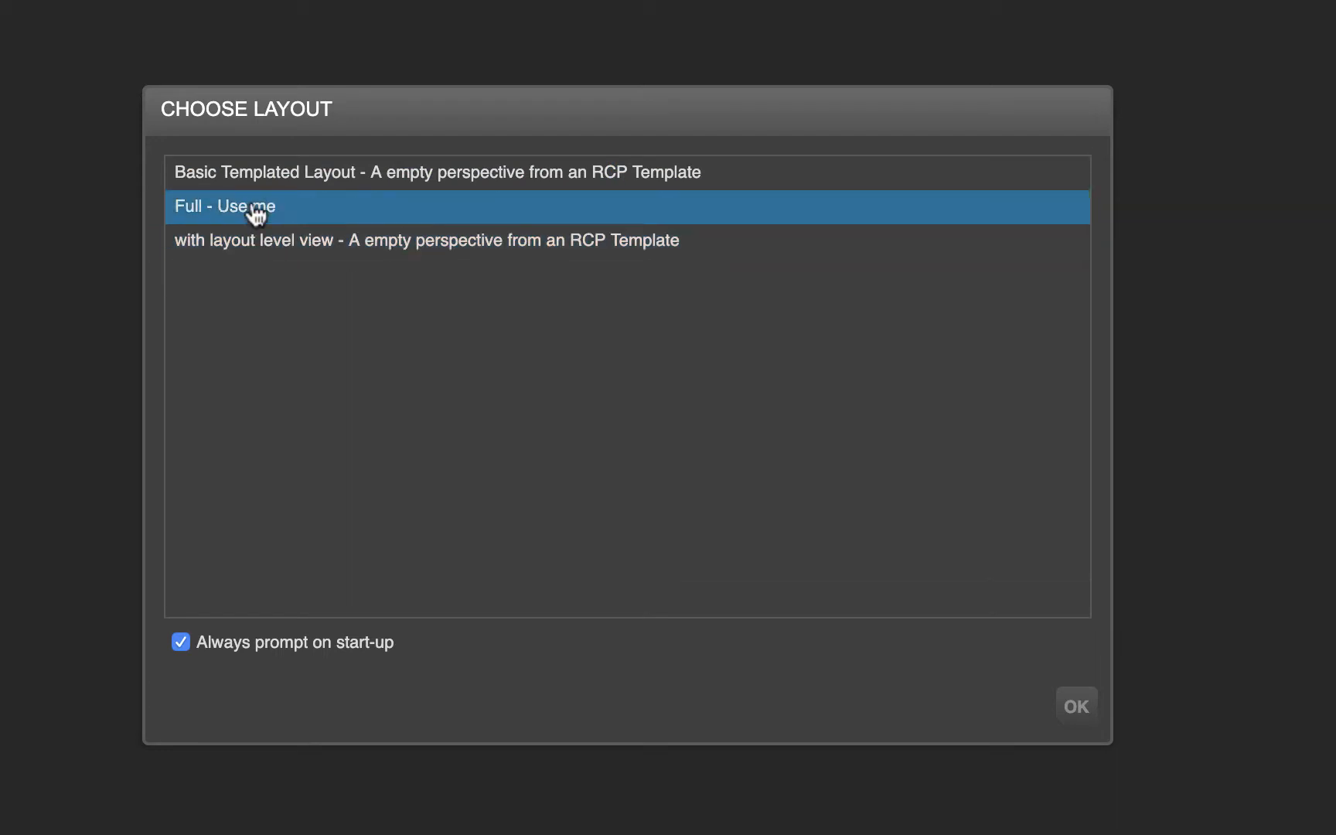
Load the Basic Templated Layout and look through the console settings before returning to Perspective 1
left_click(311, 179)
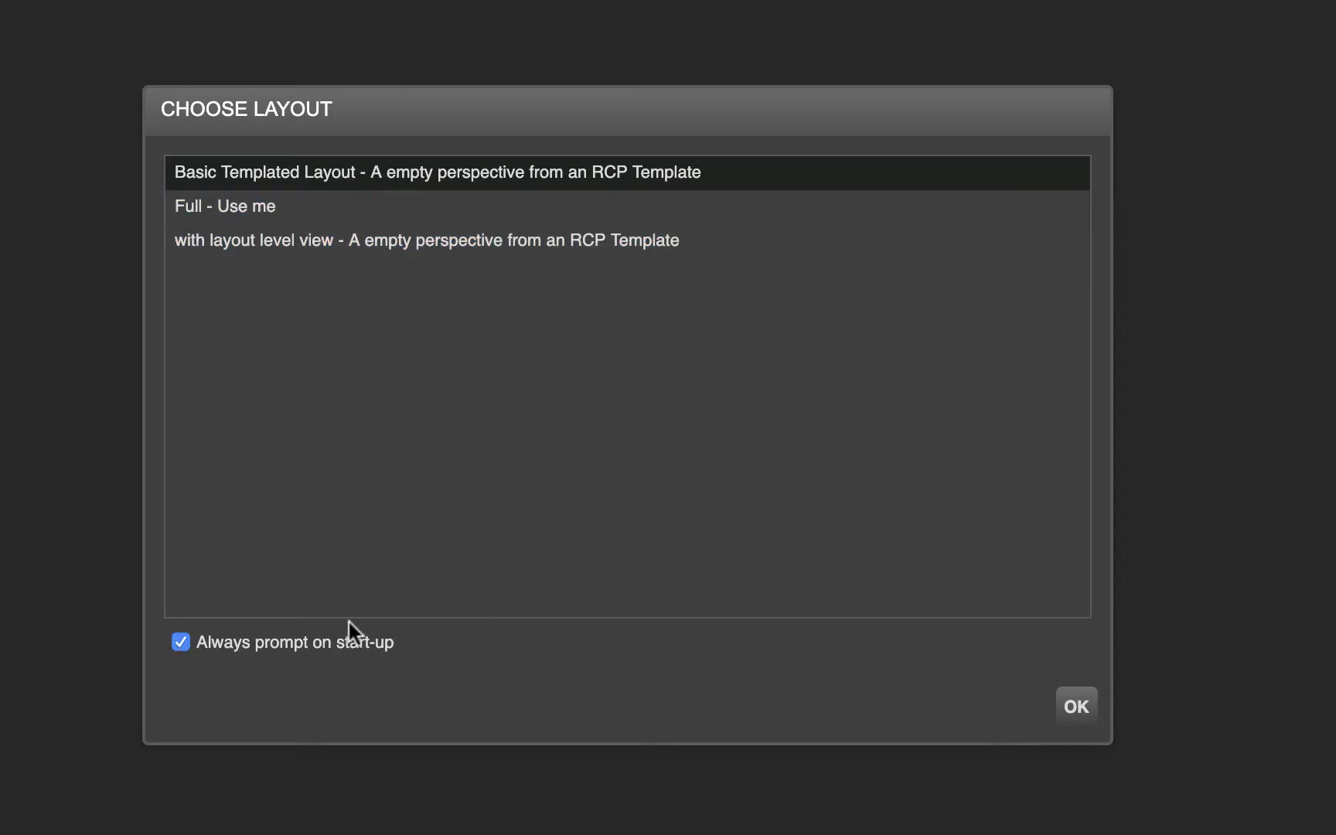
left_click(1076, 708)
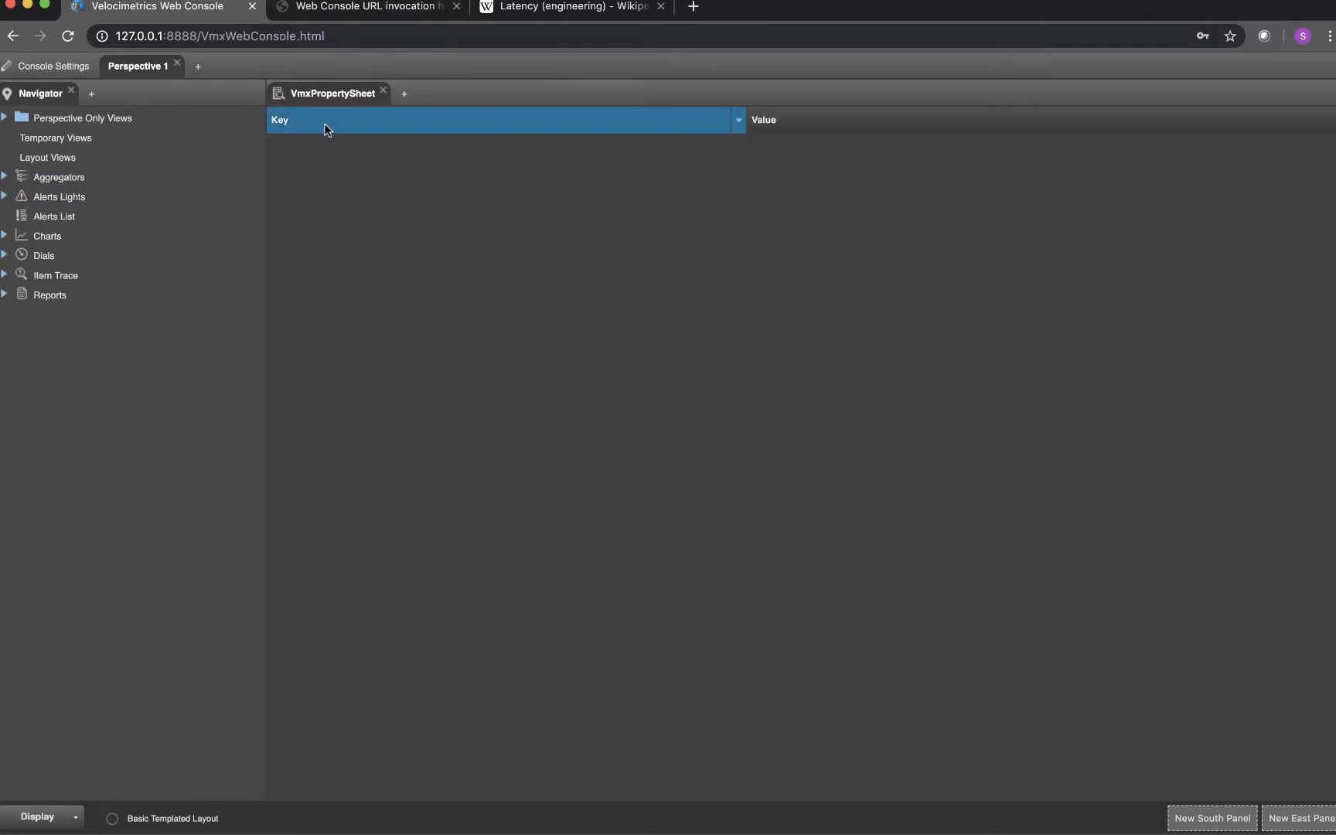
left_click(77, 70)
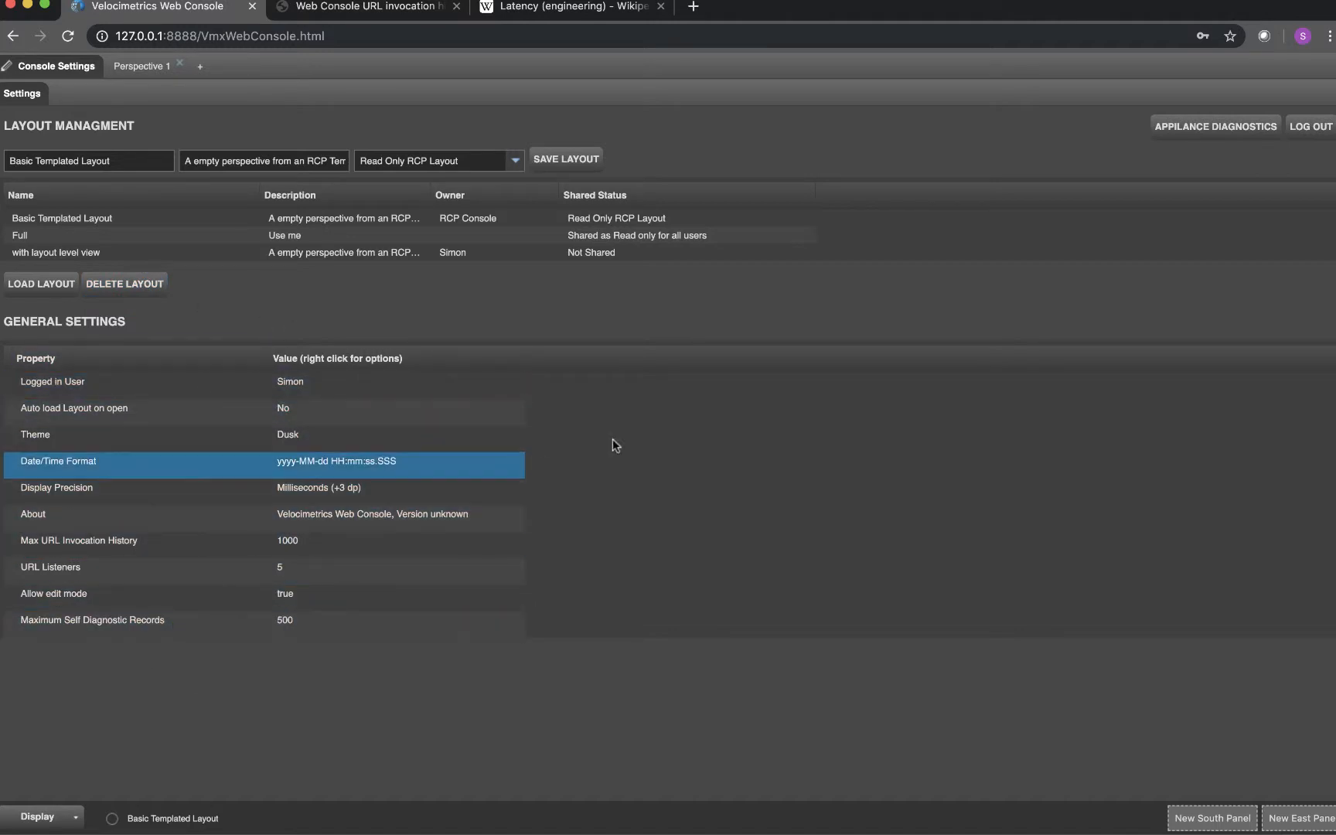
left_click(145, 69)
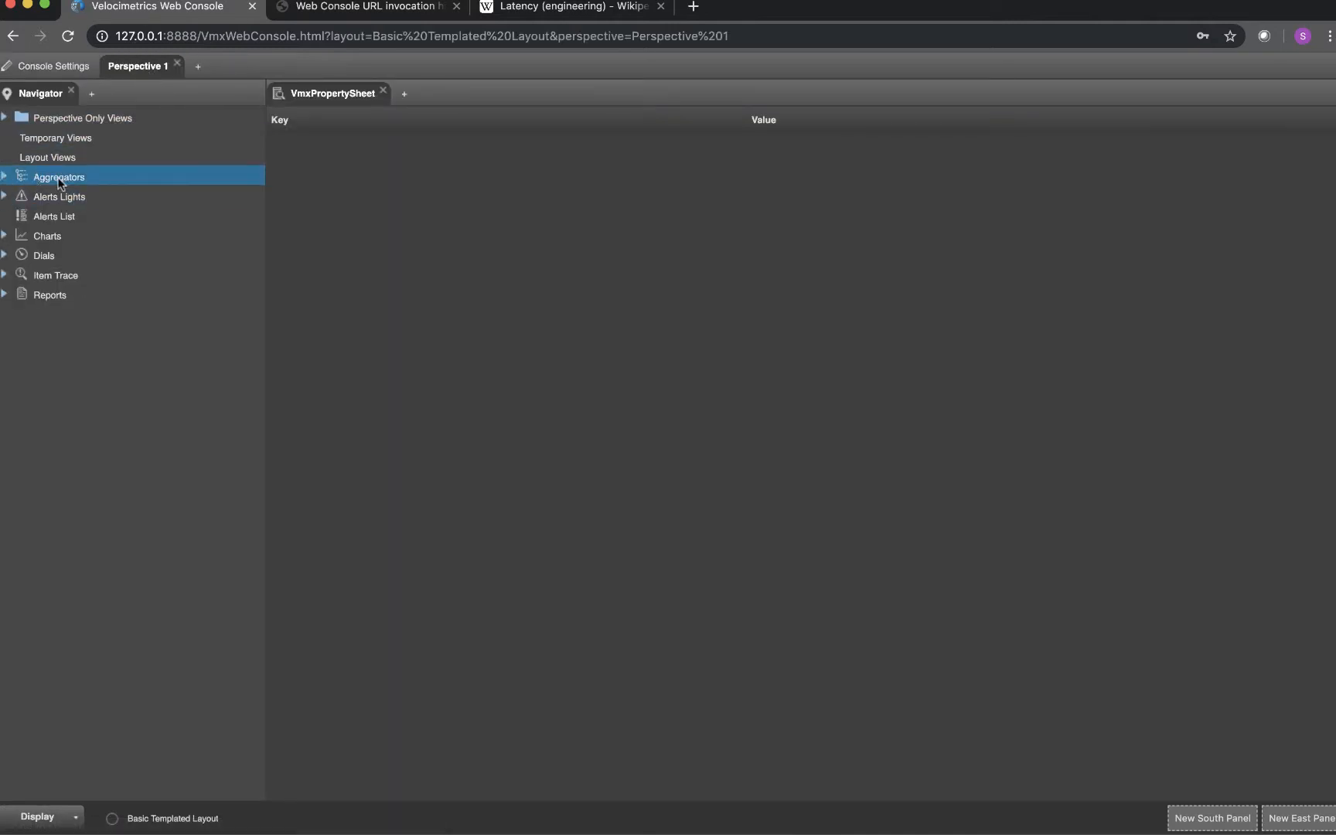
Open the Benchmark Aggregator view from the Aggregators in the Navigator
left_click(3, 178)
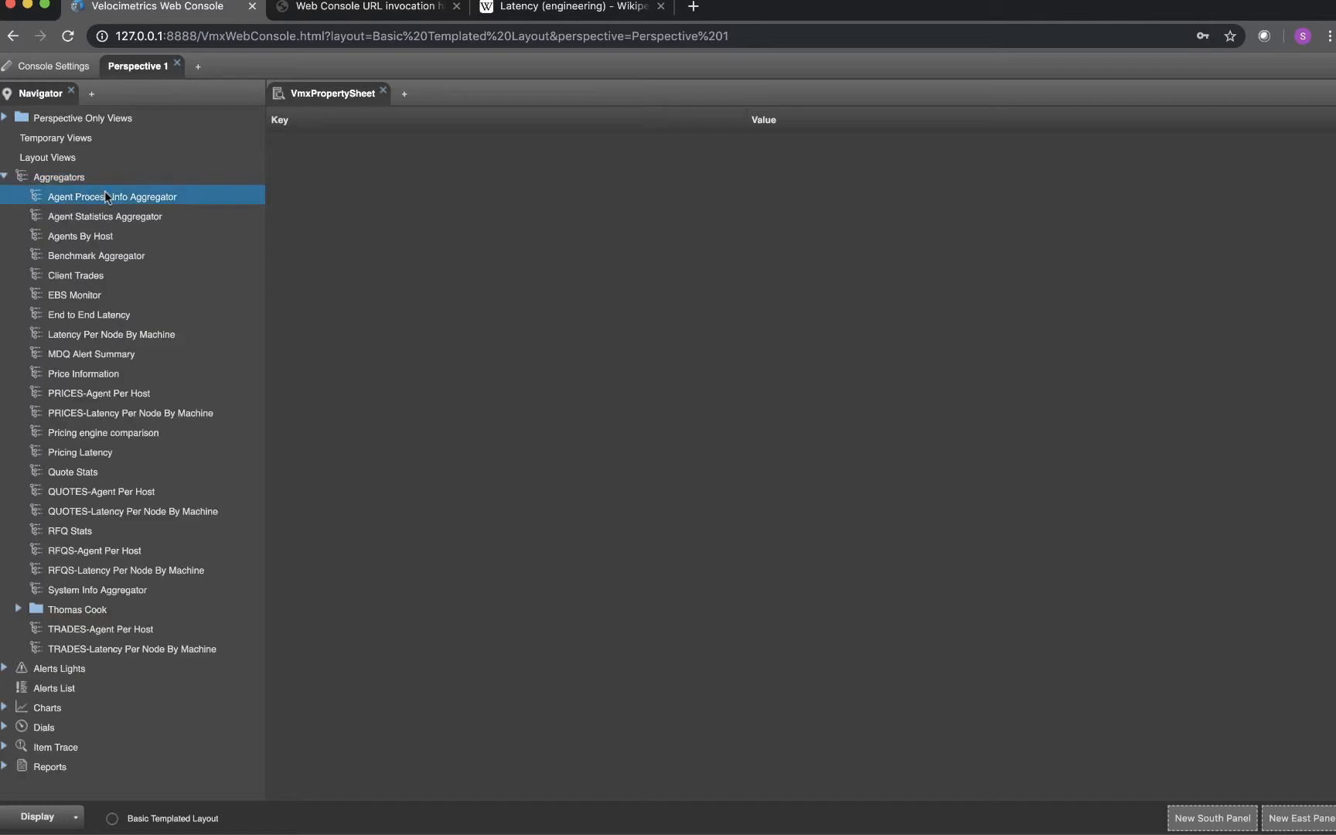
double_click(92, 257)
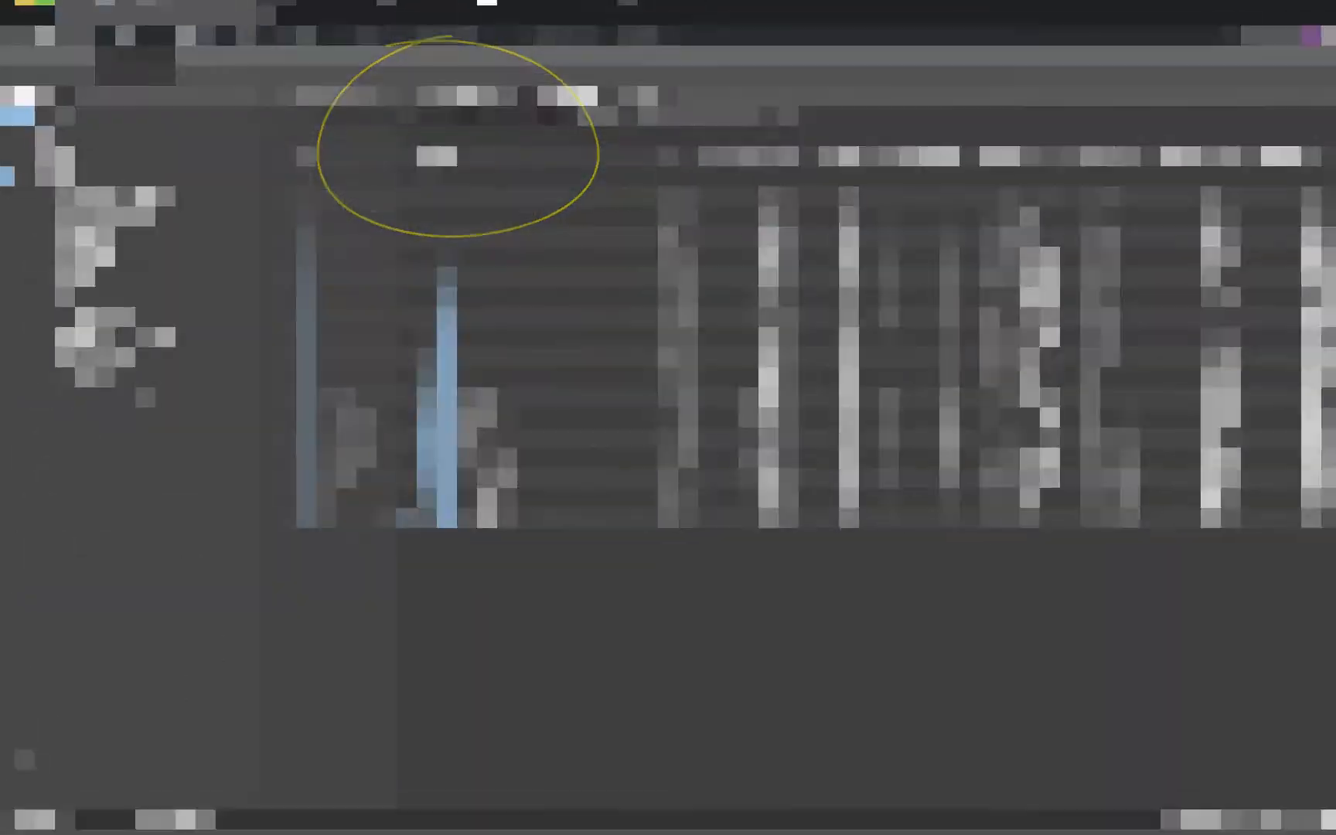
left_click(779, 123)
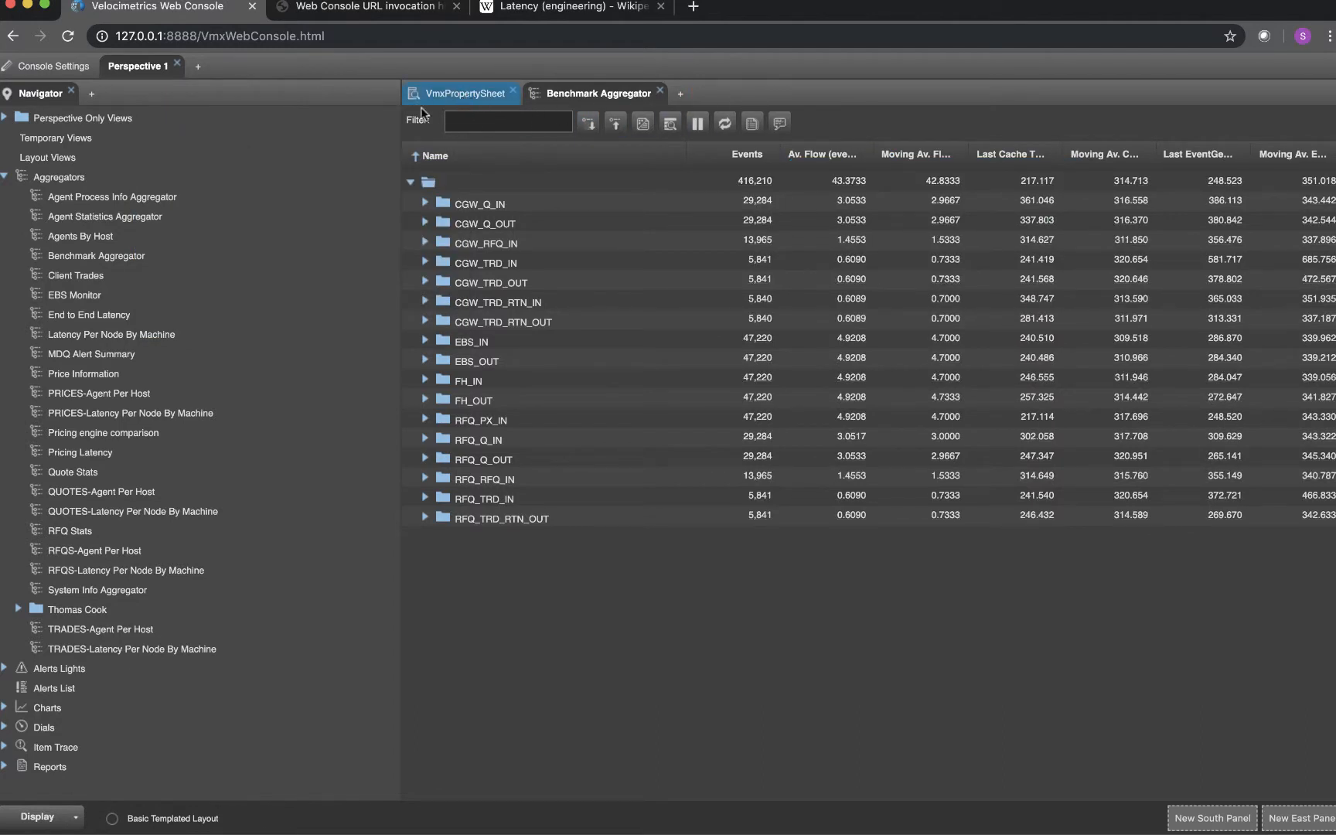
Move the VmxPropertySheet view beside the Navigator and show the properties of CGW_TRD_IN and CGW_TRD_RTN_OUT
left_click_drag(425, 96, 153, 96)
left_click(580, 309)
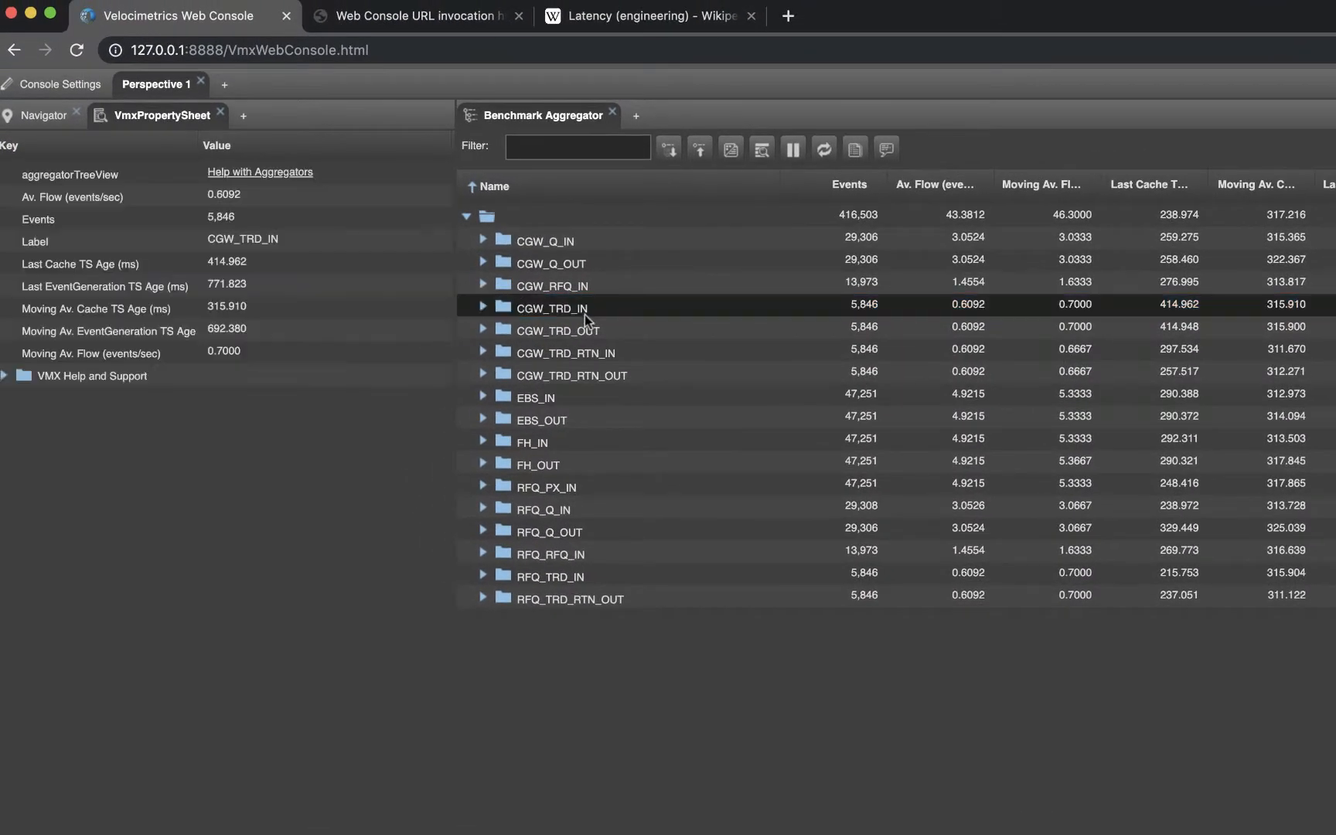
left_click(578, 373)
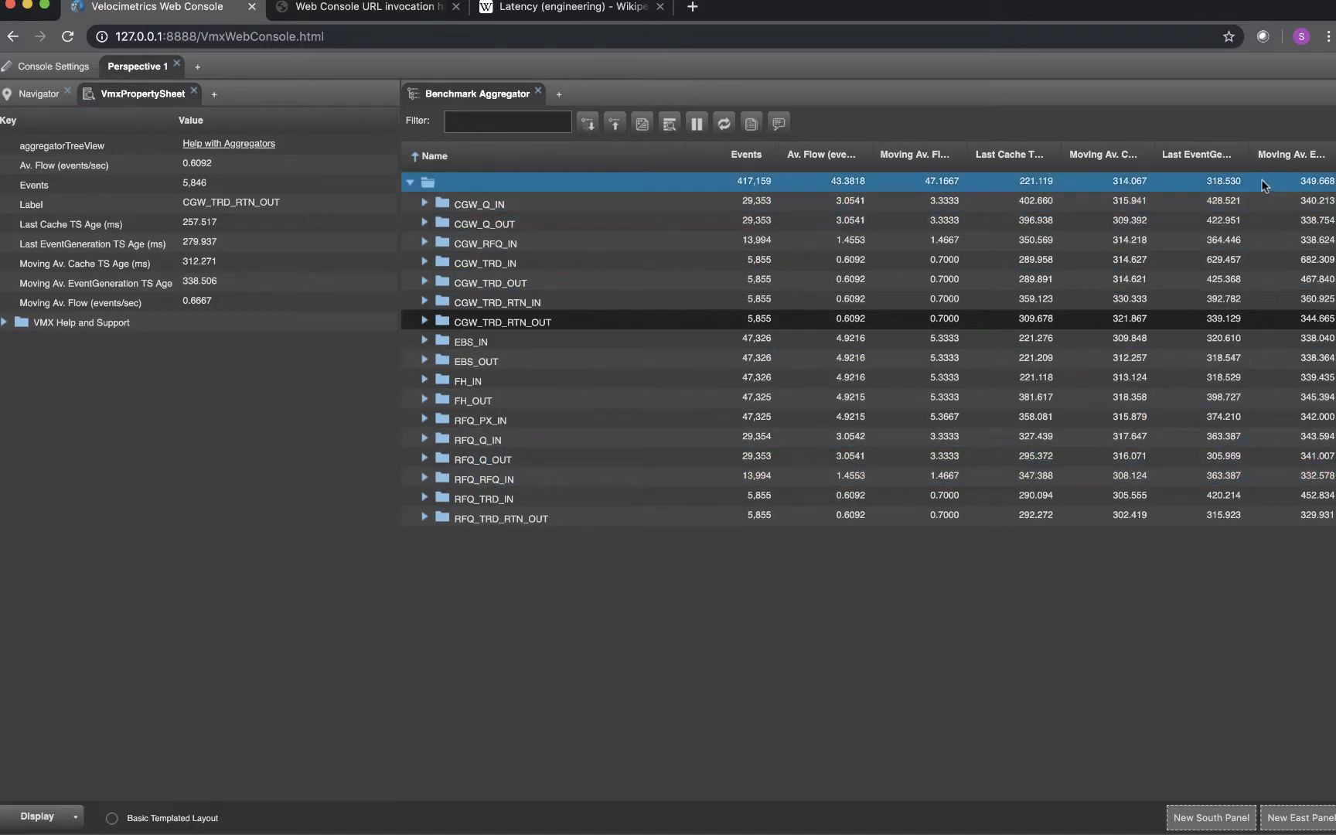
Move the VmxPropertySheet view into a new east panel, narrow the Navigator panel and widen the property sheet's panel
left_click_drag(131, 96, 1259, 813)
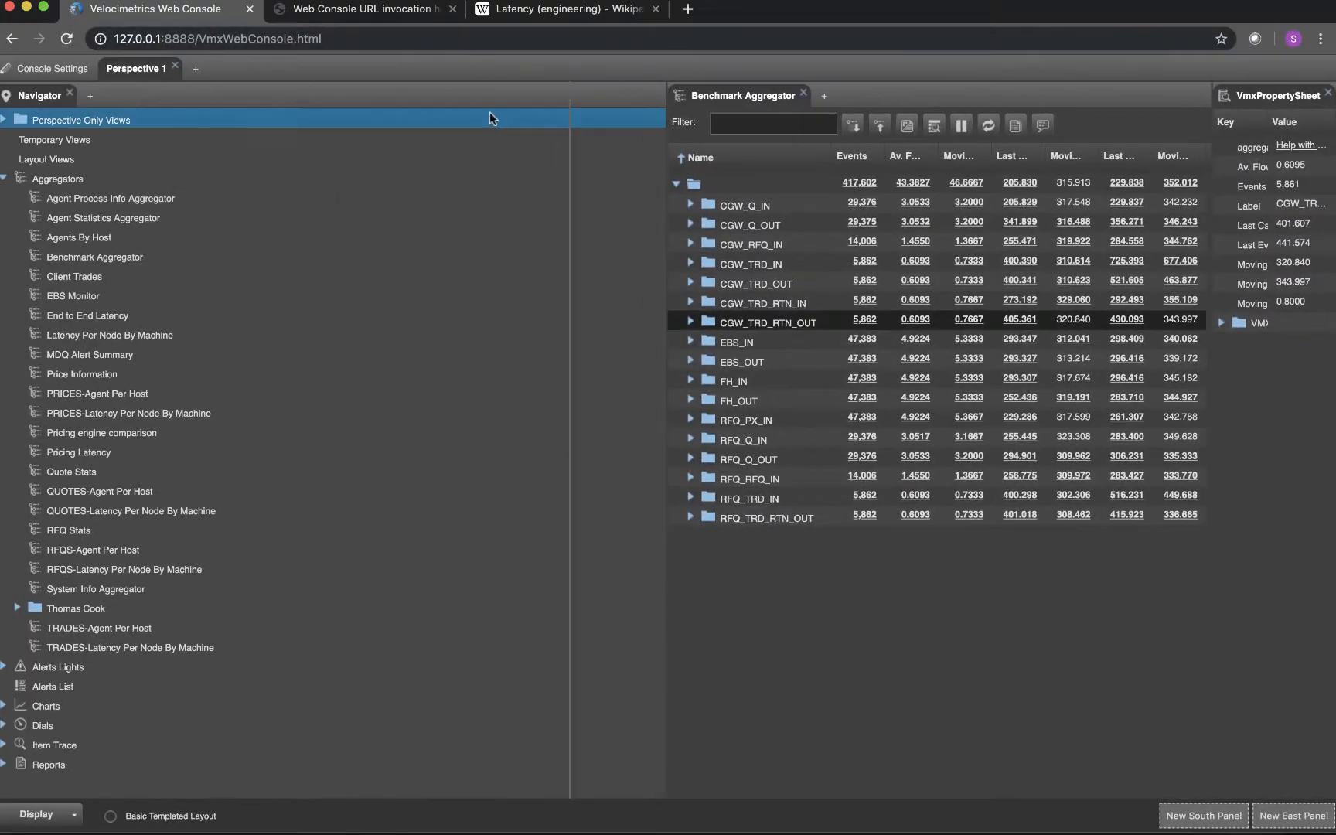
left_click_drag(489, 118, 293, 117)
left_click_drag(1206, 105, 1023, 105)
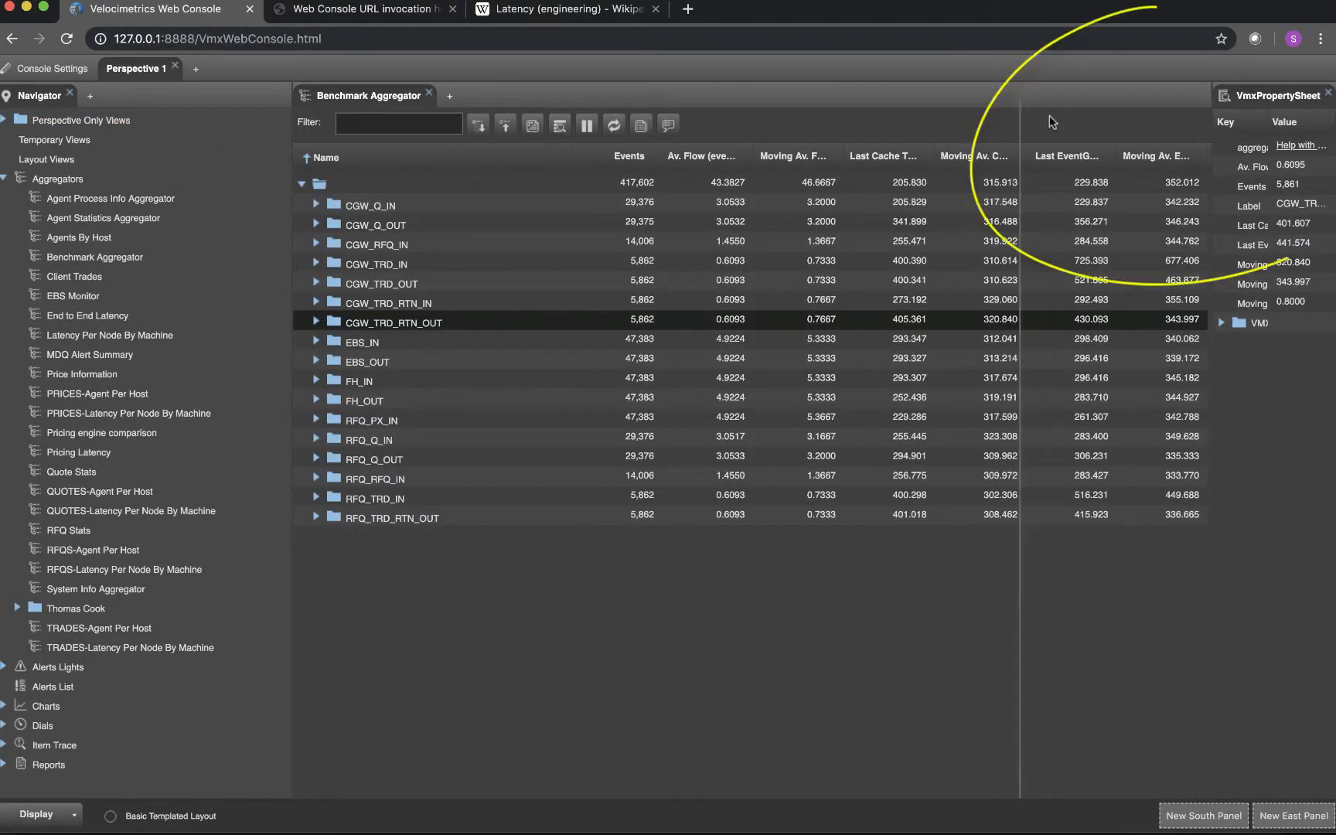
Open the End to End Latency aggregator, place it in a new south panel and reduce that panel's height
double_click(83, 315)
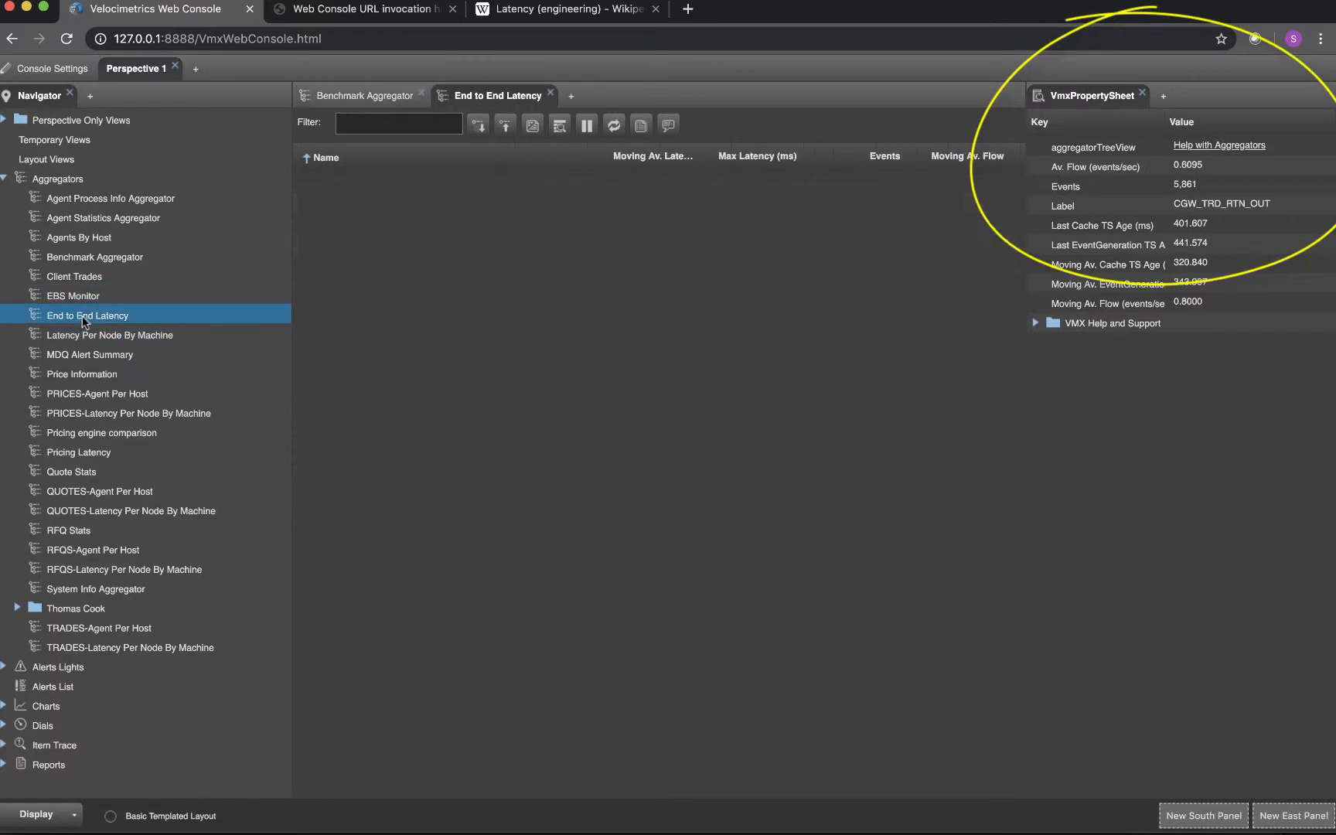
left_click_drag(486, 102, 1217, 97)
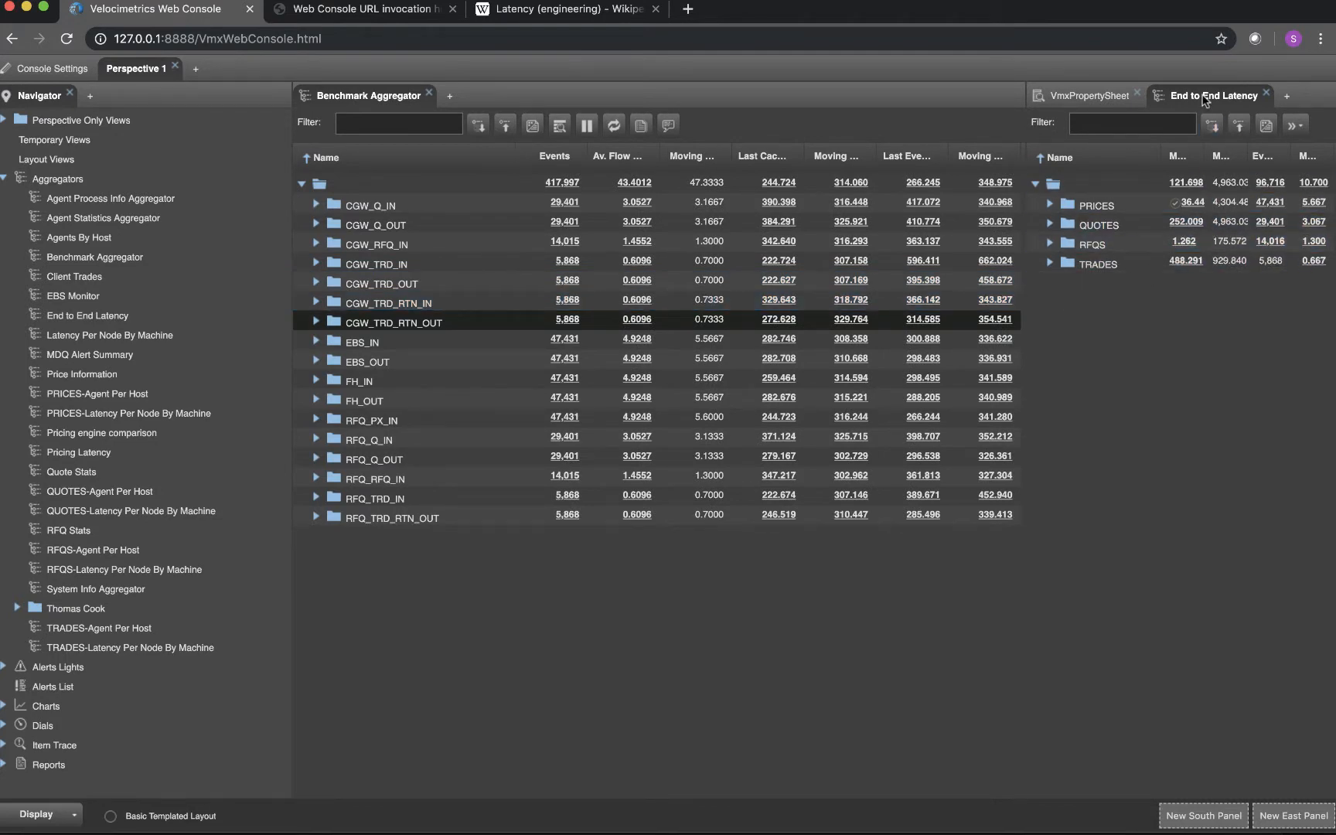
left_click_drag(1203, 99, 1210, 814)
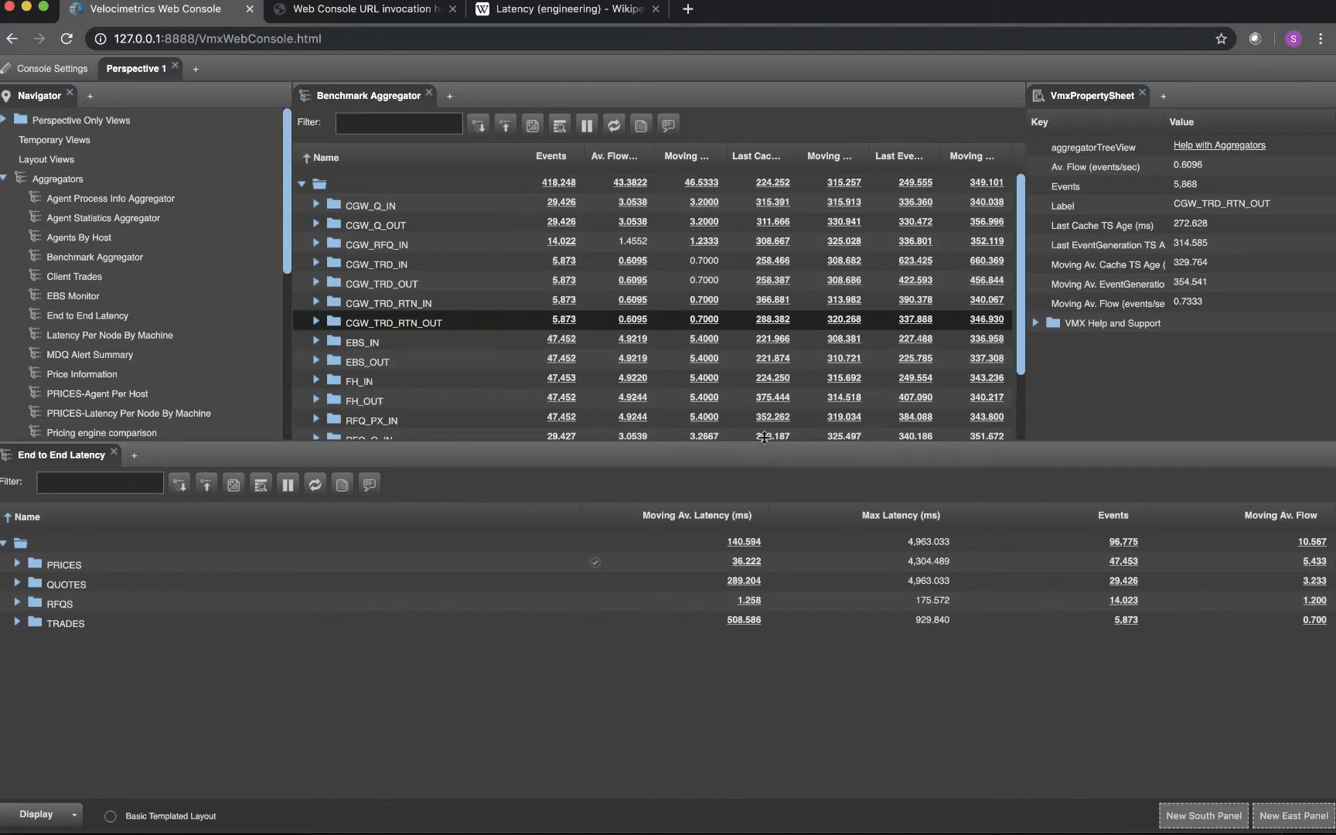
left_click_drag(763, 437, 764, 520)
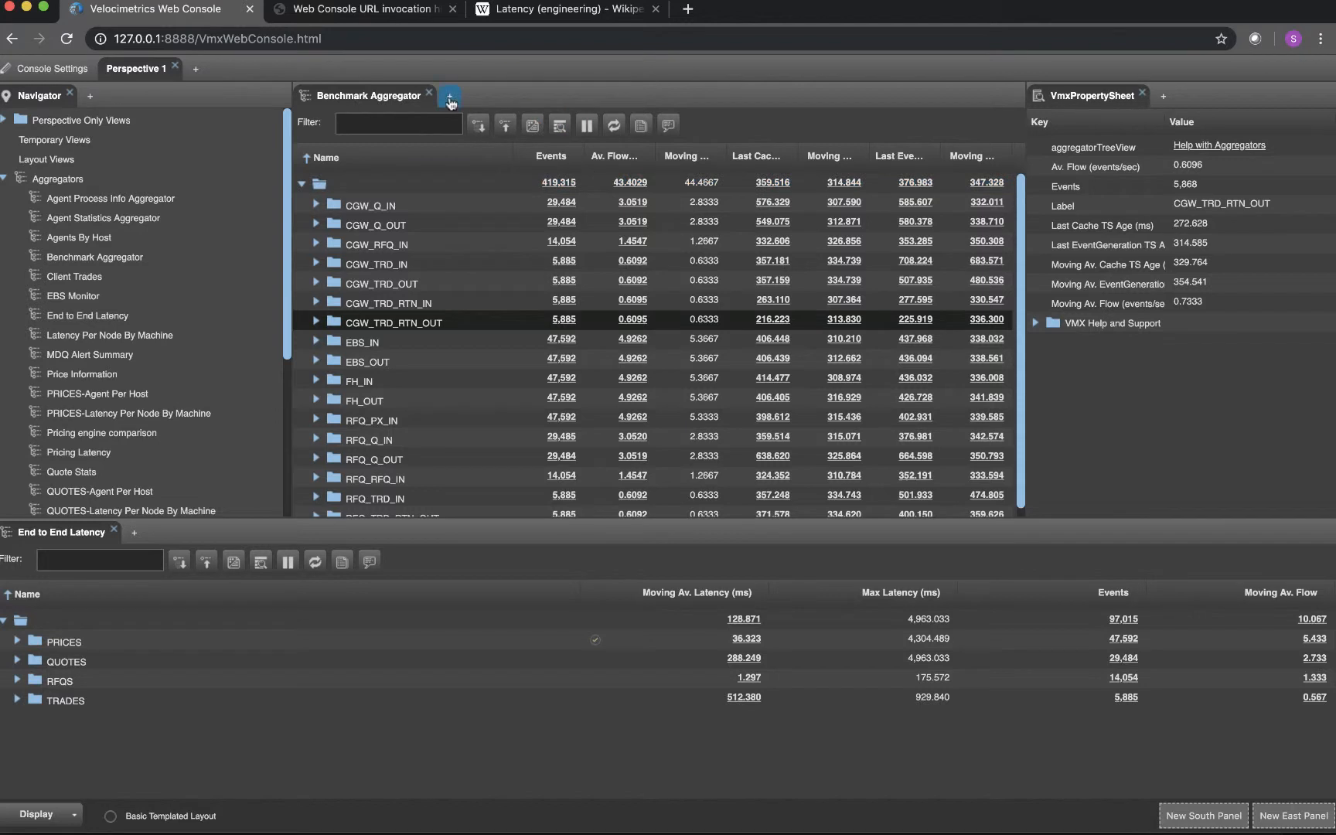
Create a perspective-level Item Trace view named "My new item trace view" in the Benchmark Aggregator's panel
left_click(450, 98)
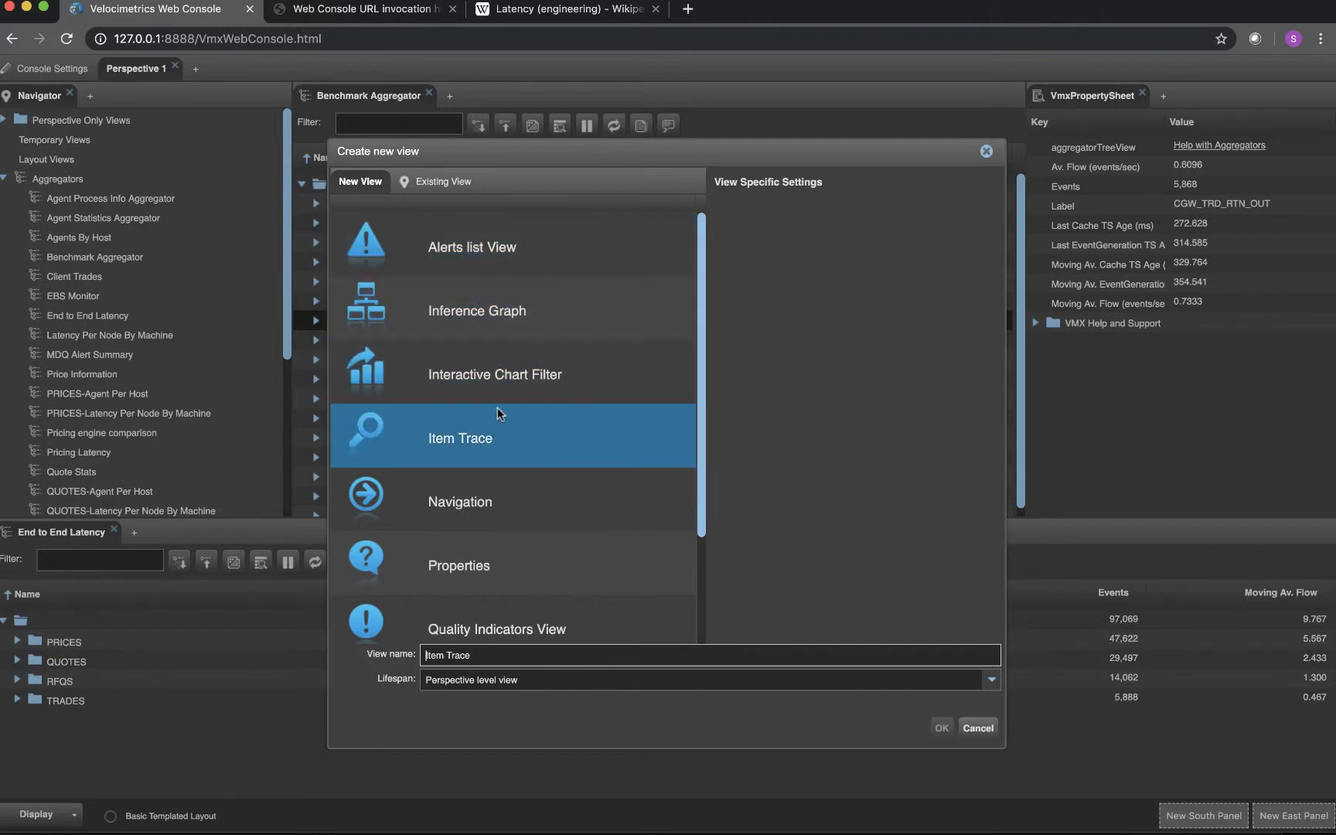
left_click(495, 438)
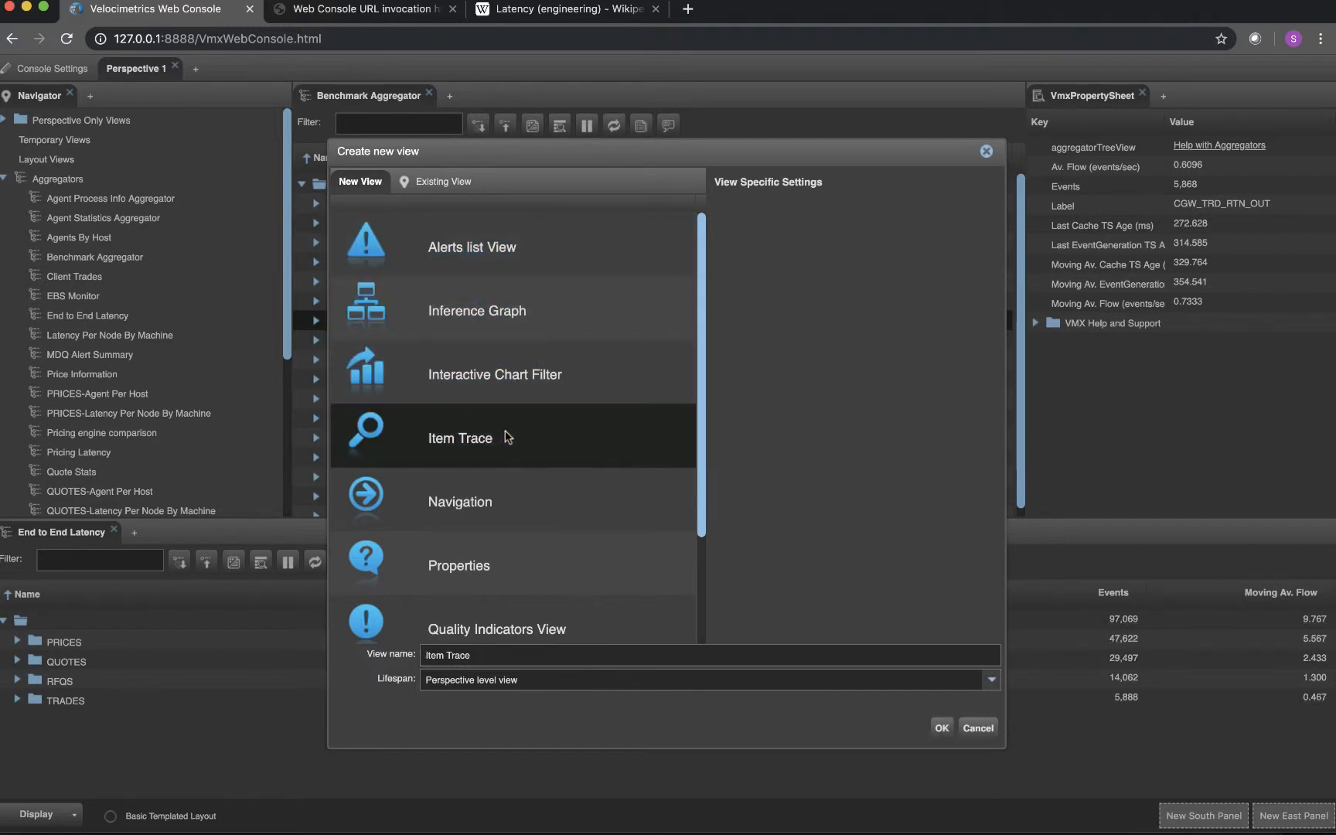
left_click(479, 655)
key("BackSpace")
type("My")
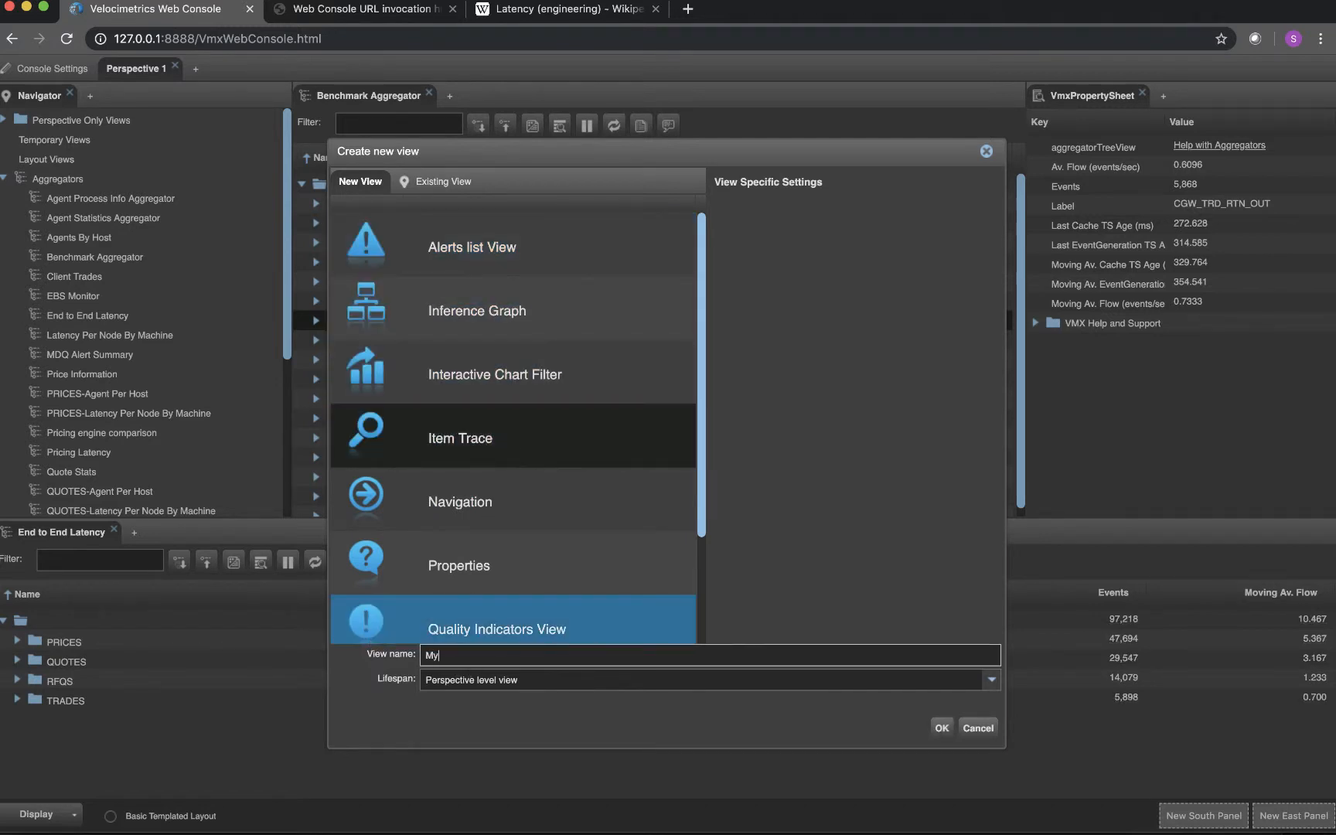
type(" new item")
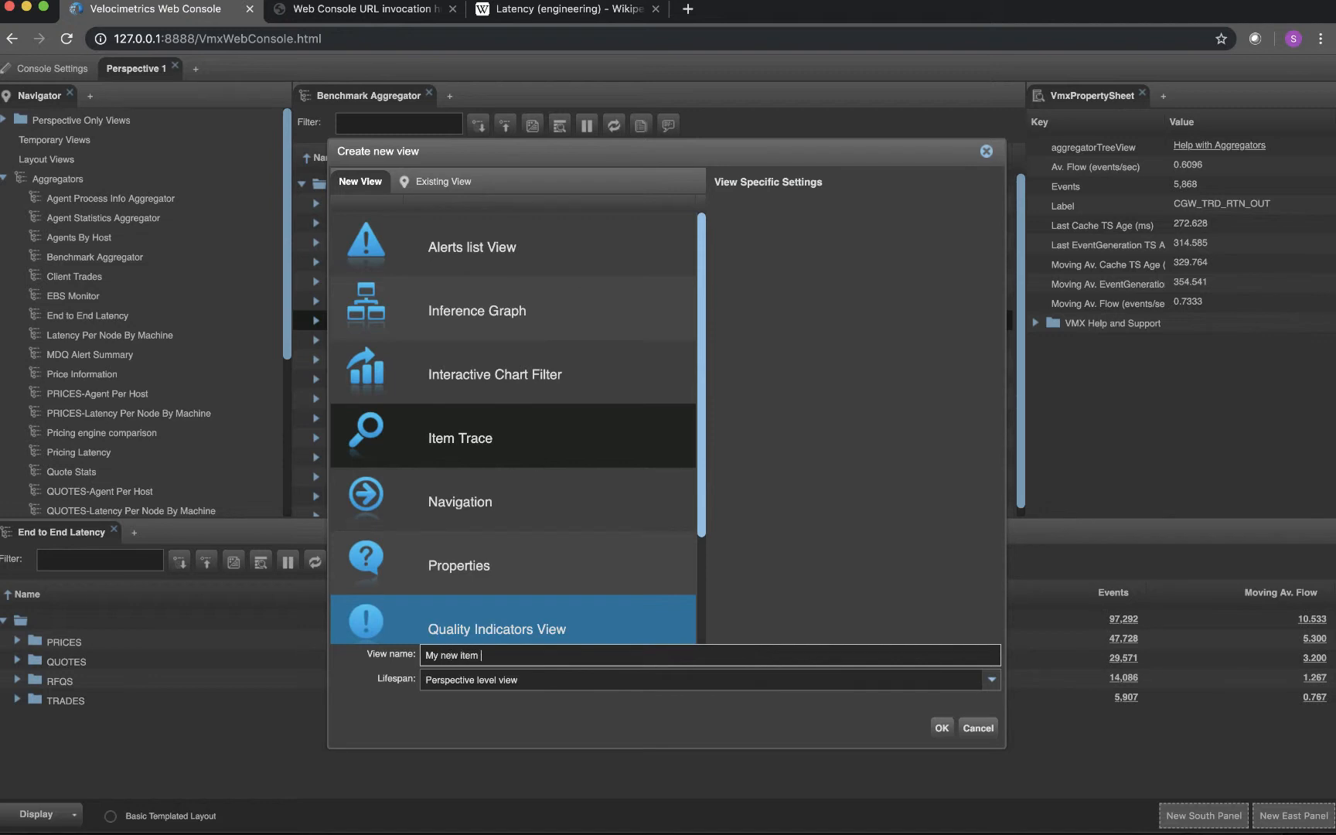
type(" trace view")
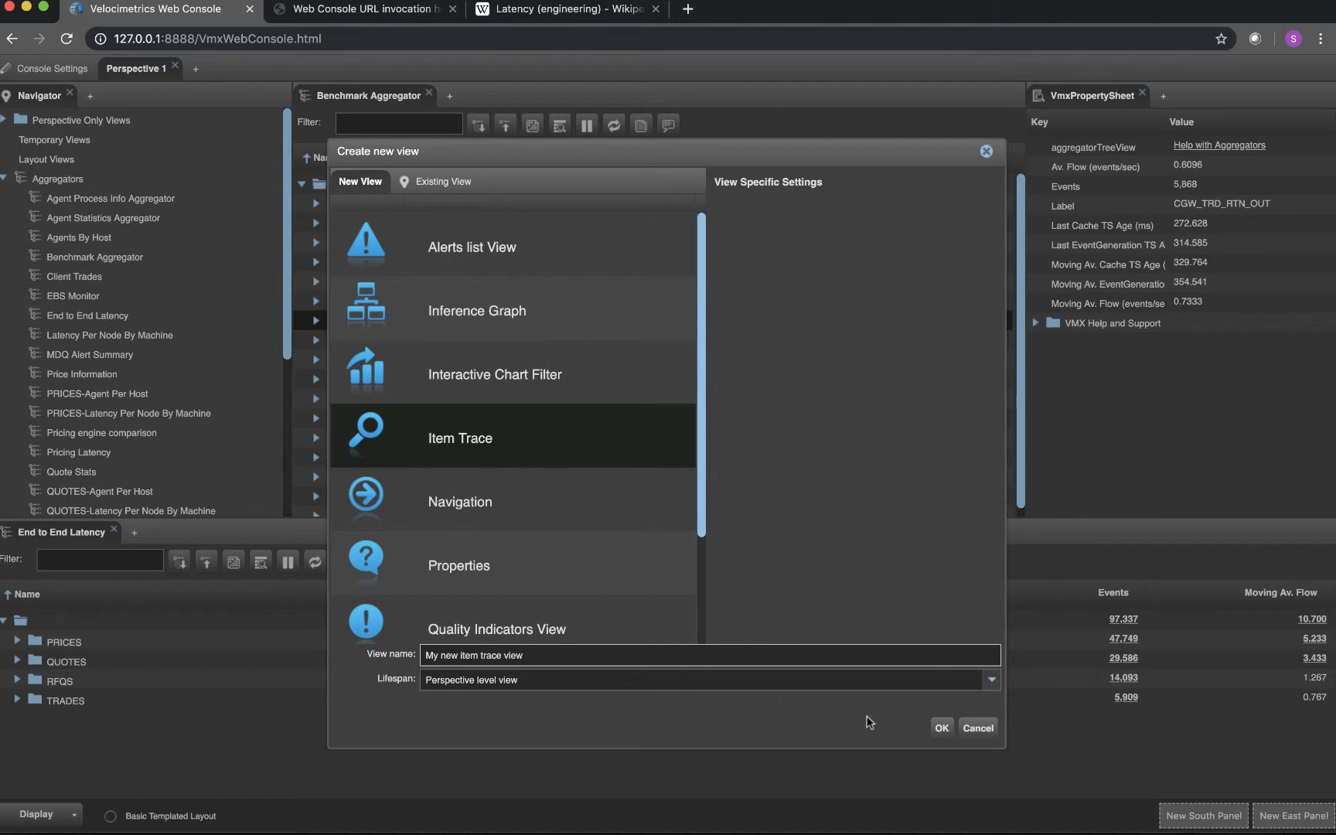
left_click(942, 731)
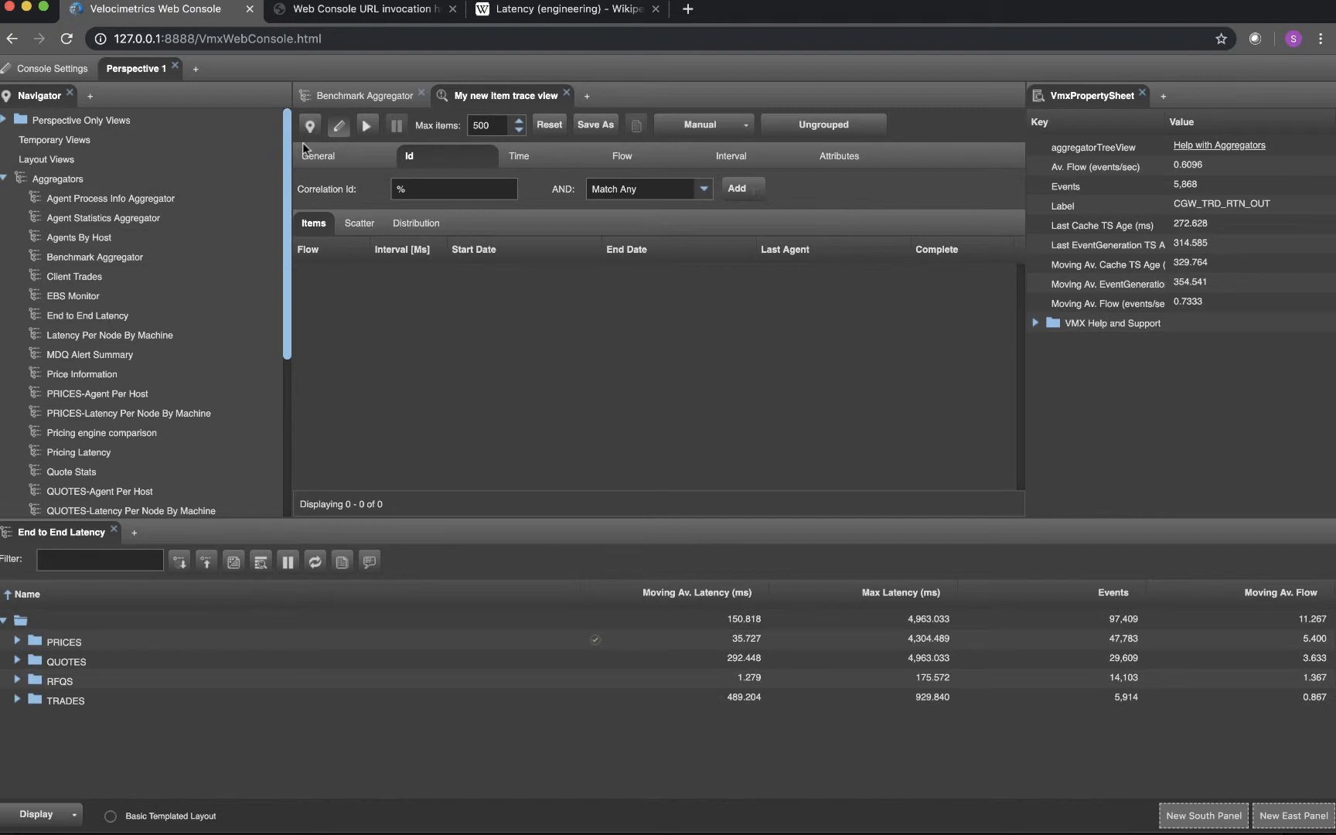
Close the Navigator view and relaunch it from the existing perspective-only views, placing it beside VmxPropertySheet
left_click(69, 95)
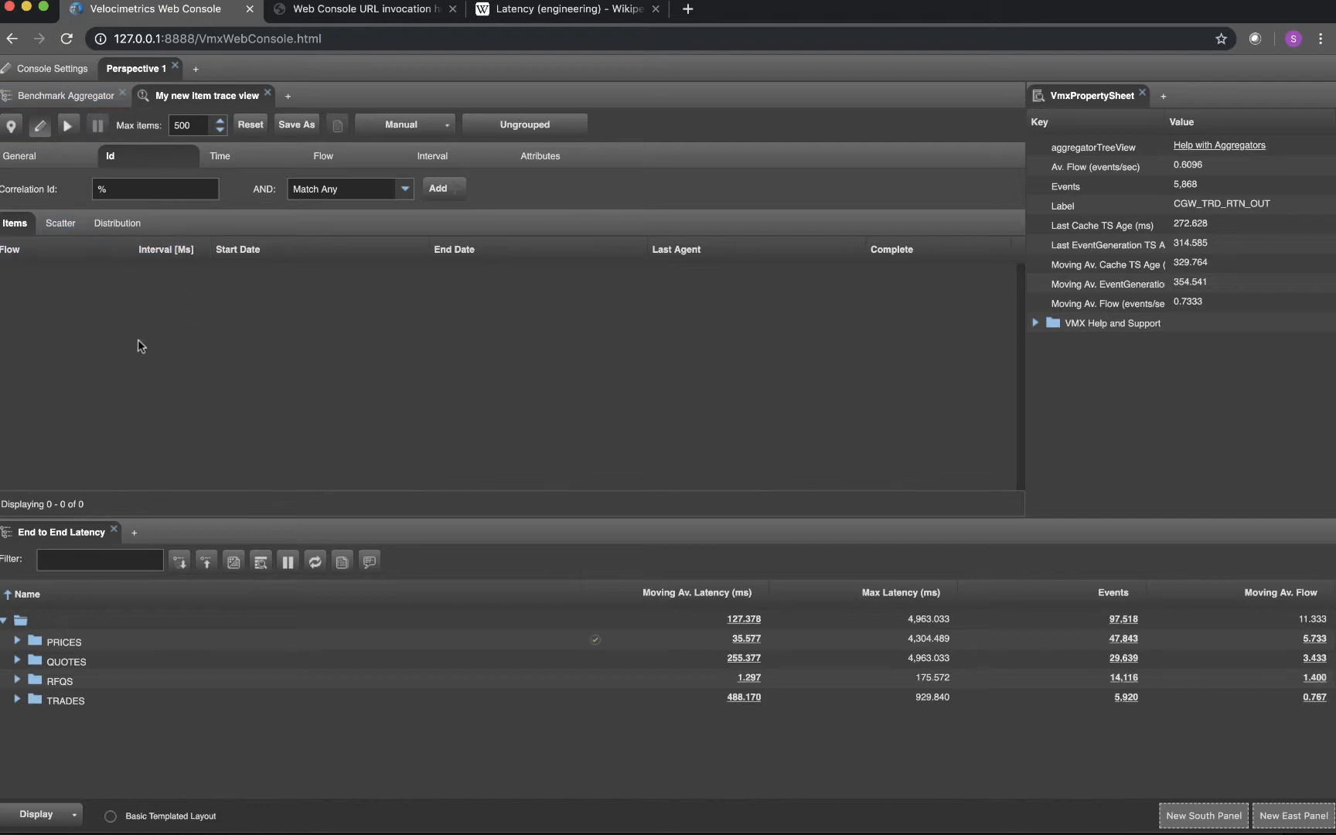
left_click(290, 100)
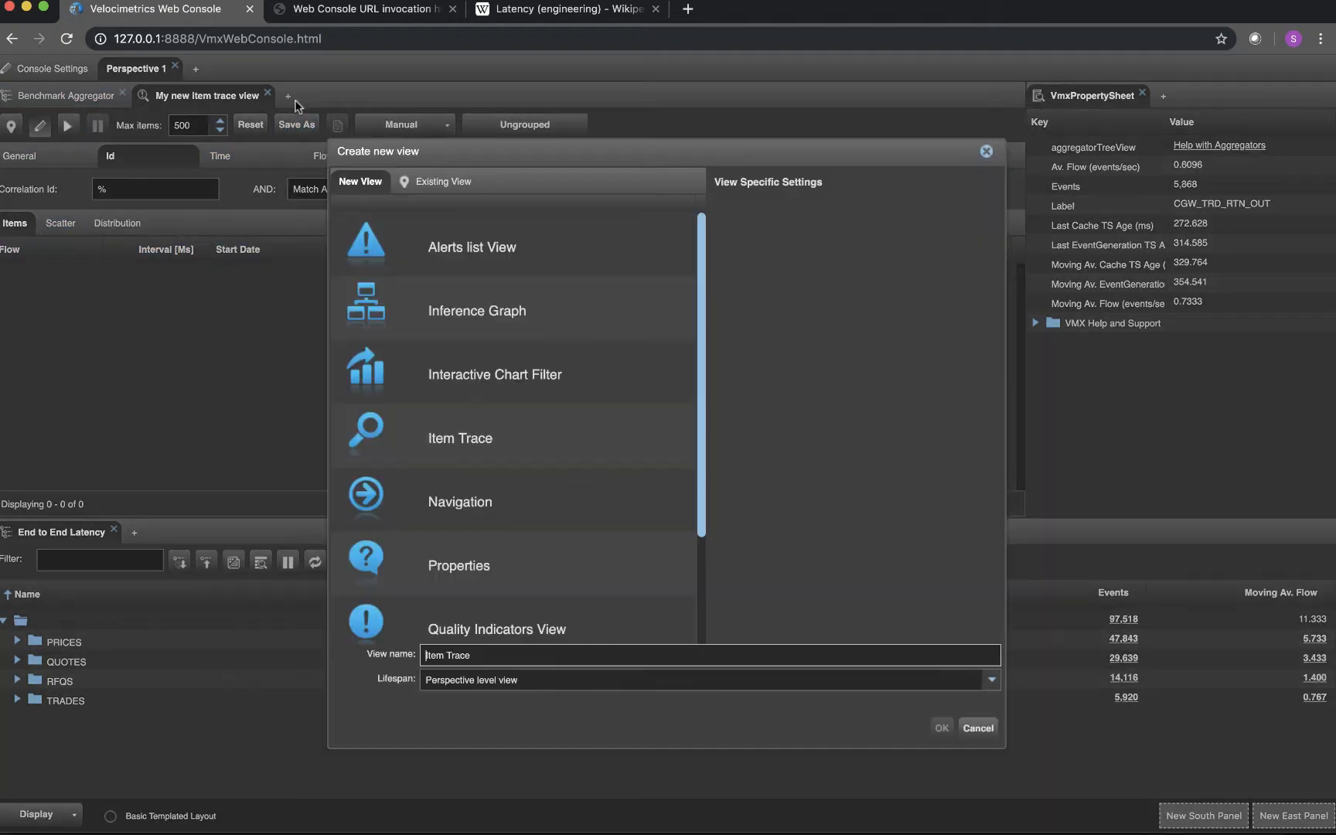
left_click(435, 182)
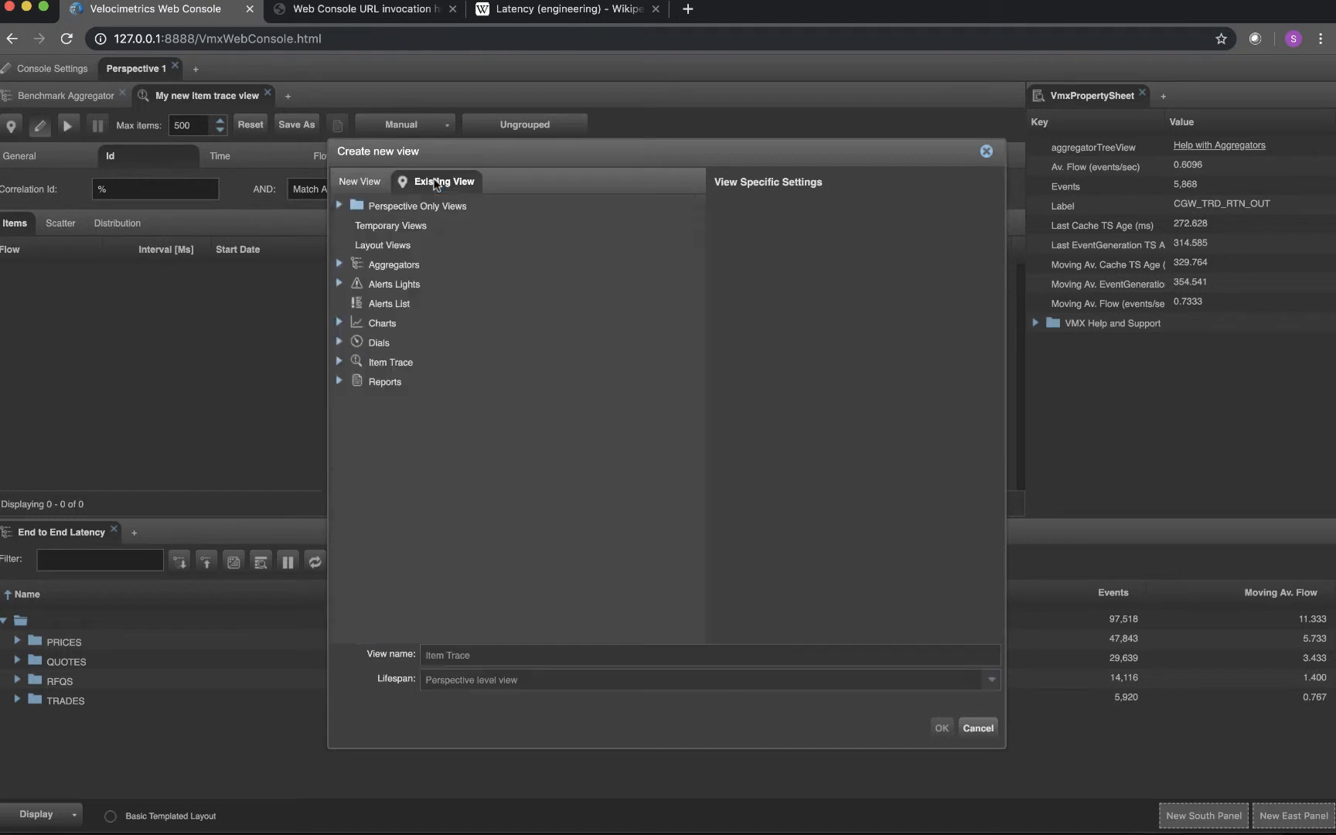
left_click(341, 205)
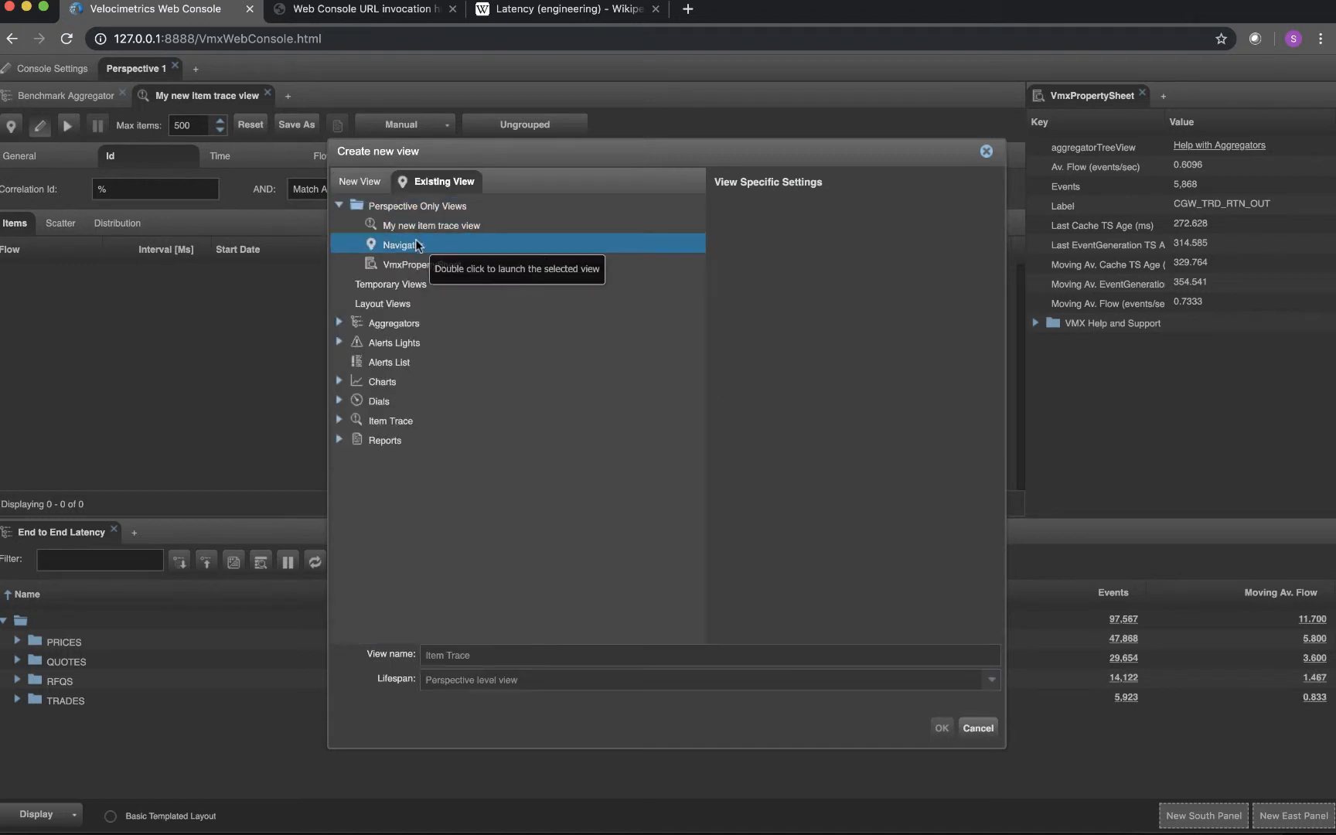
double_click(413, 243)
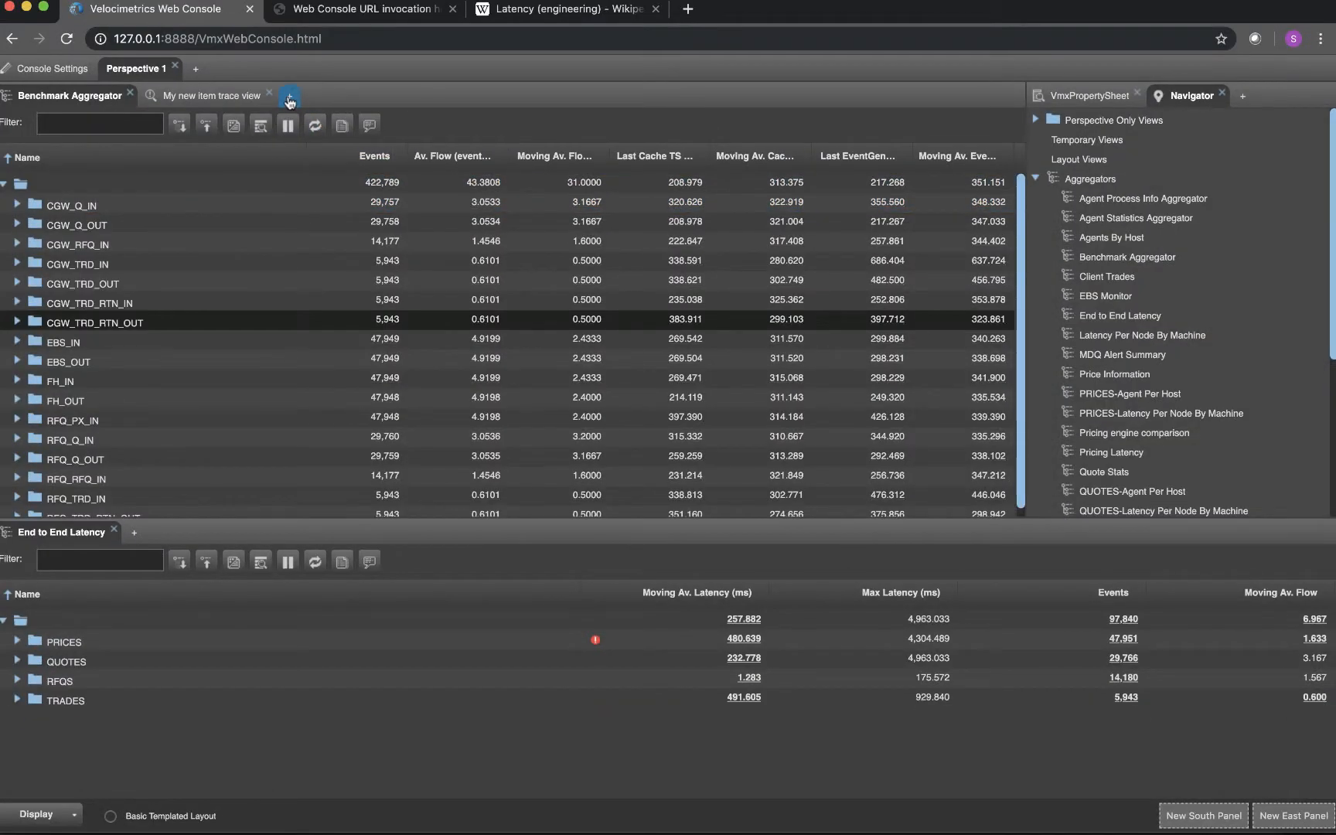
Review the lifespan options offered for a new Item Trace view without creating the view
left_click(289, 96)
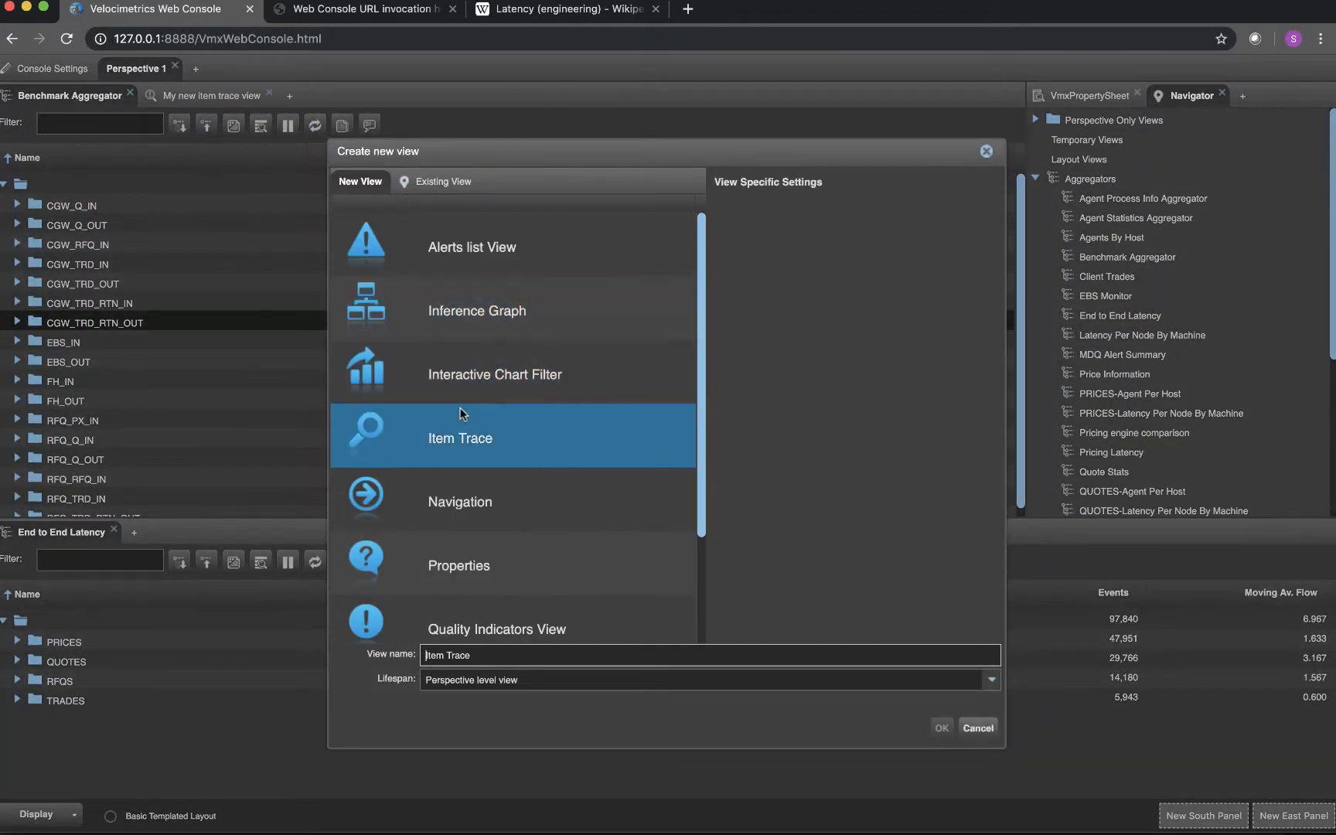
left_click(480, 438)
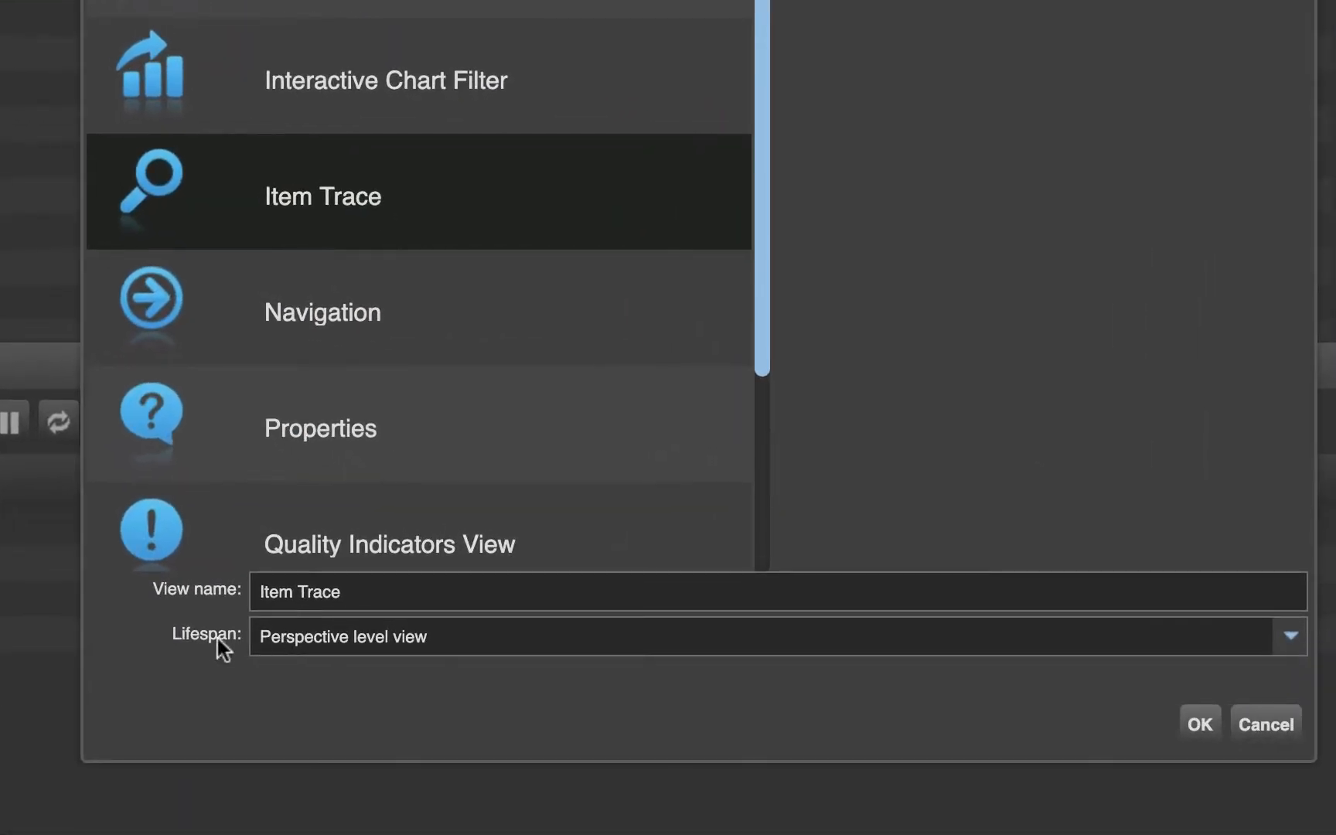
left_click(1287, 641)
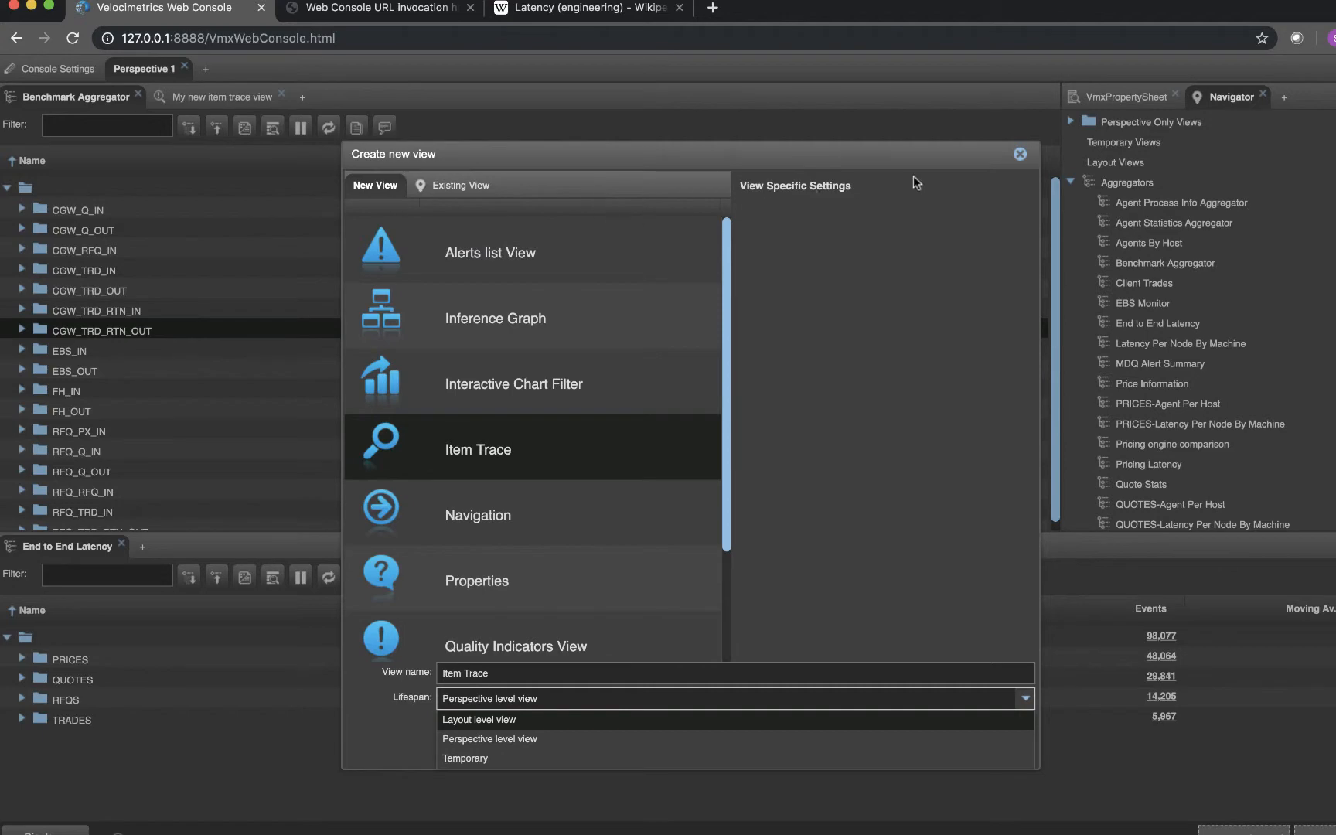
left_click(1019, 155)
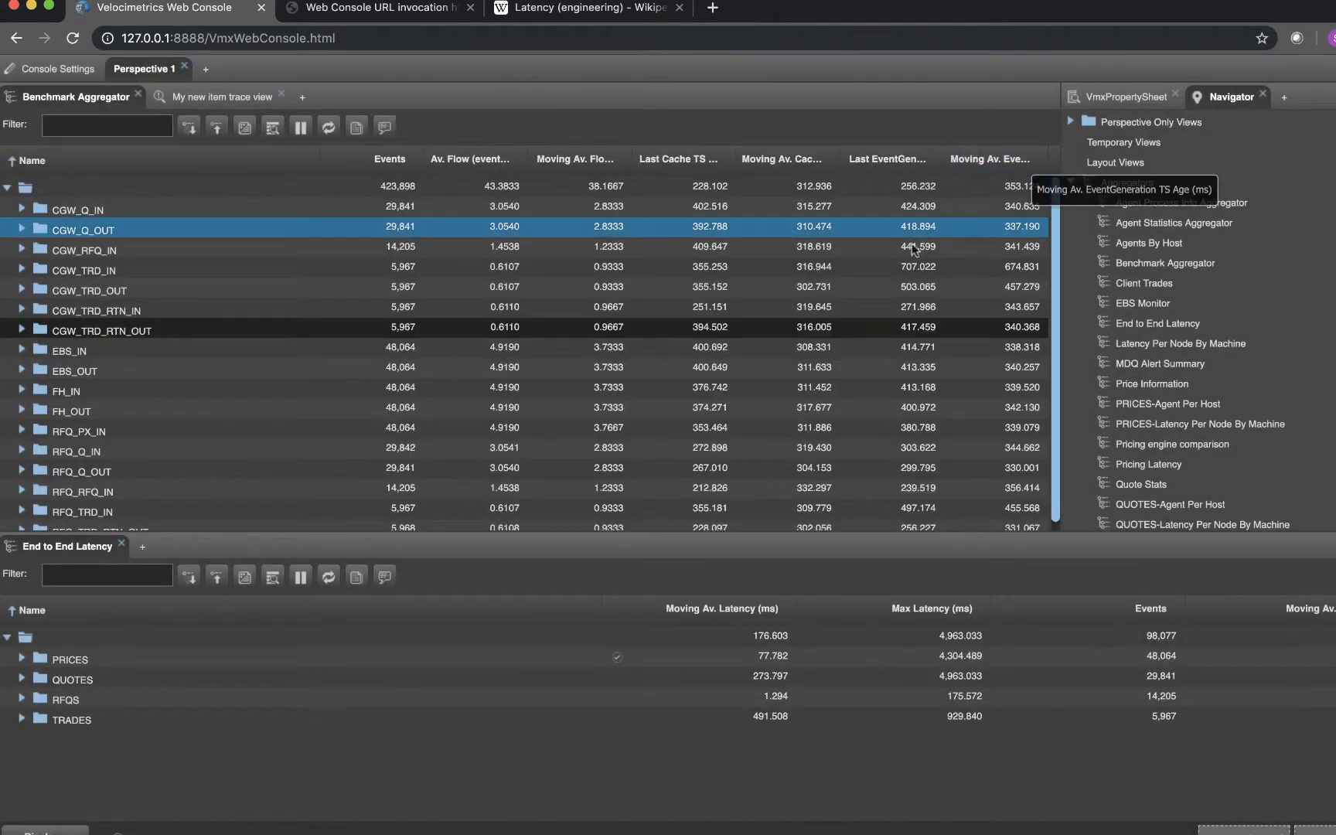
Open the Flow Latency chart from the Navigator's charts and show its data in an Item Trace view
left_click(1070, 181)
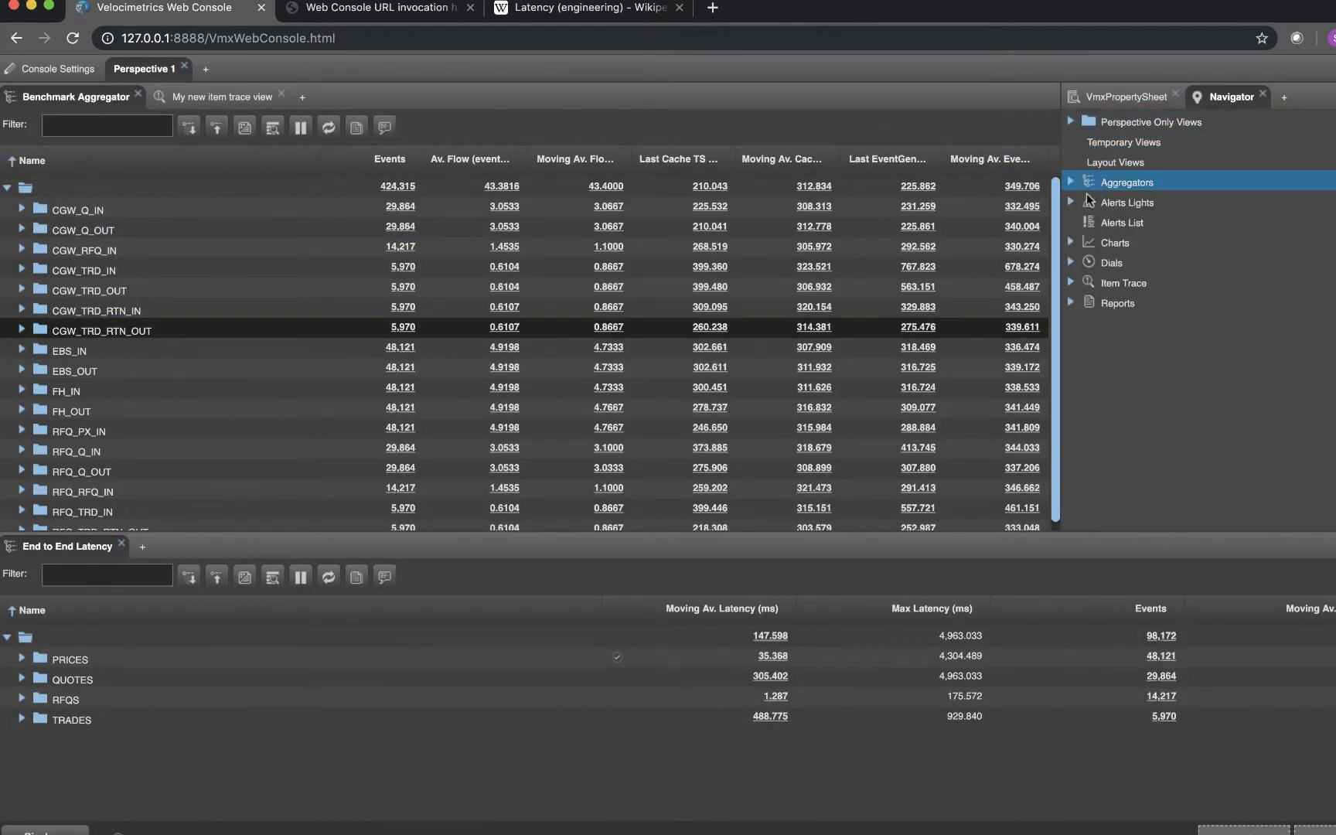
left_click(1070, 242)
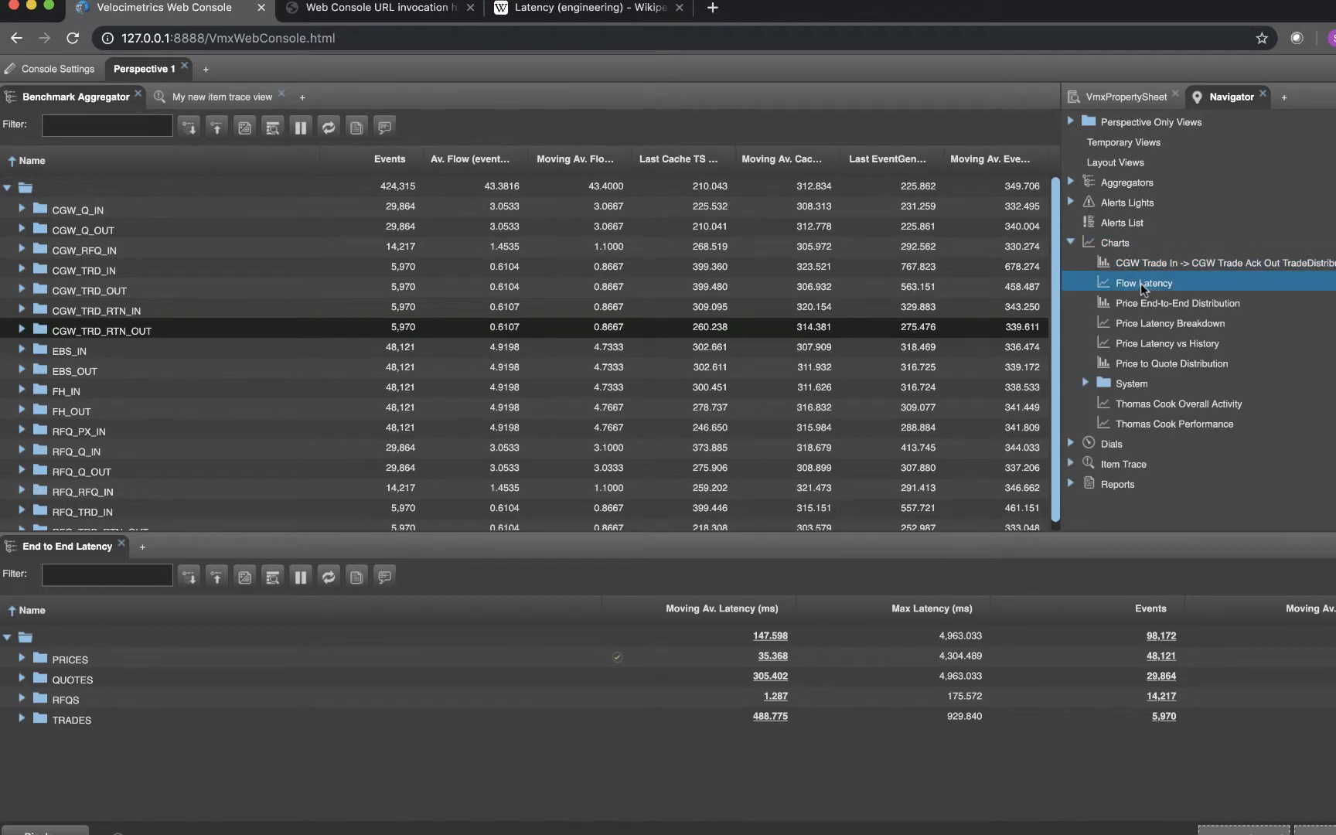
double_click(1140, 282)
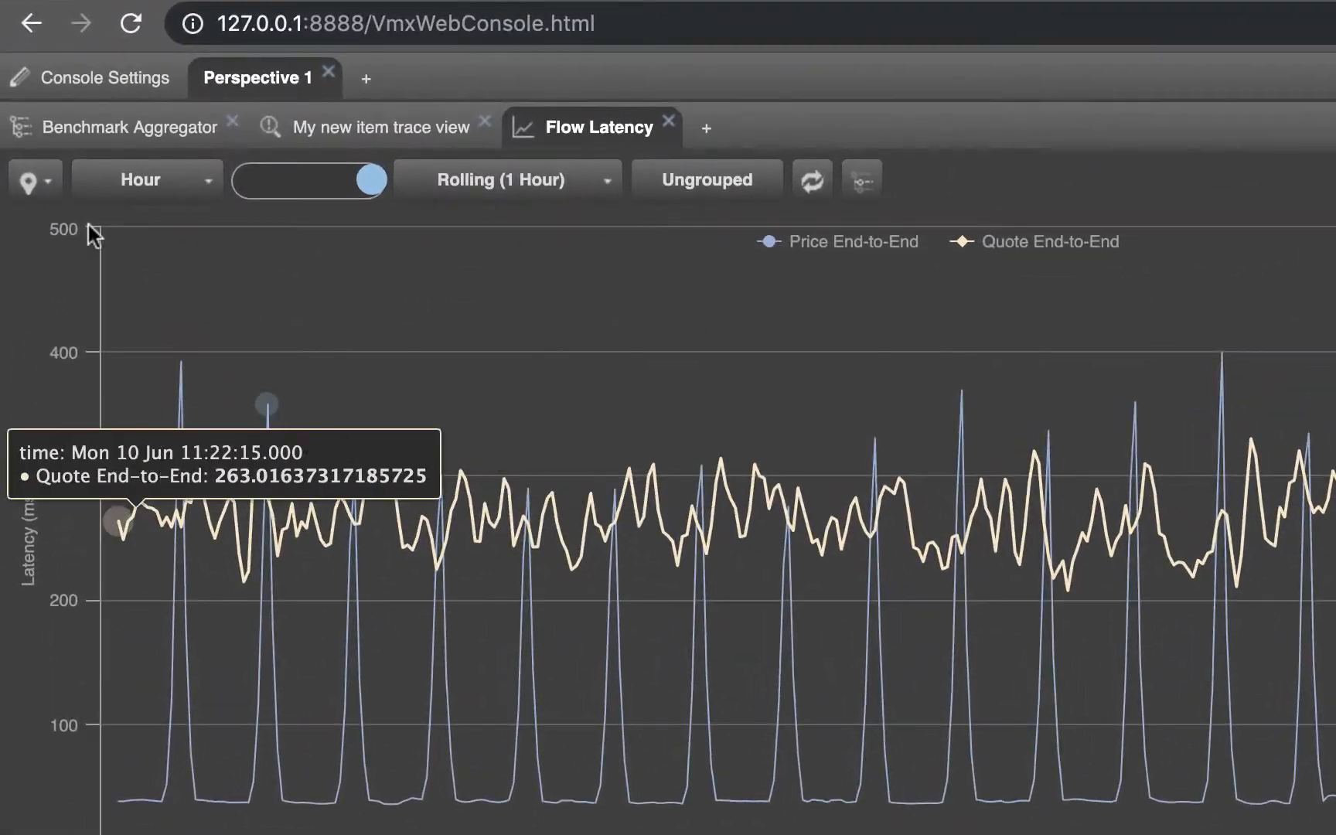
left_click(31, 182)
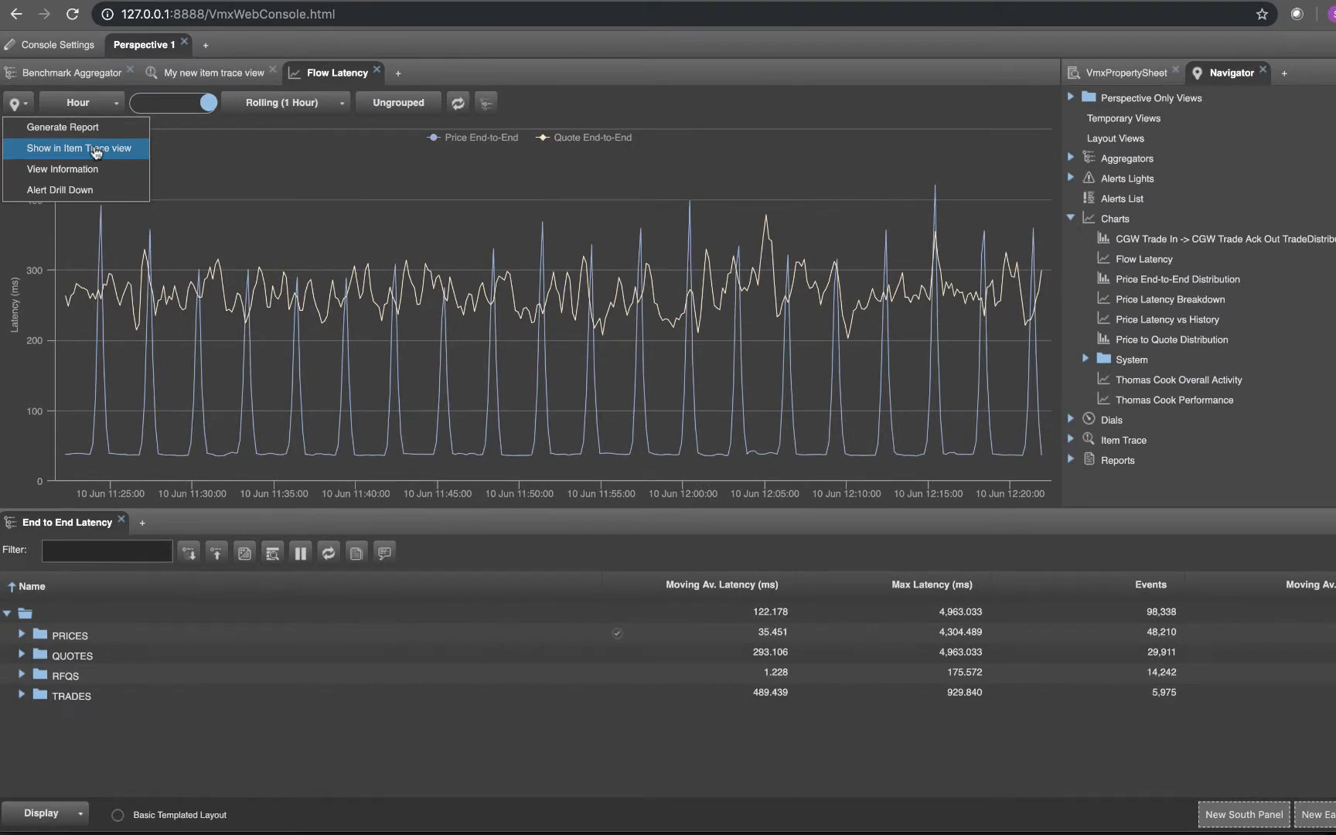
left_click(96, 150)
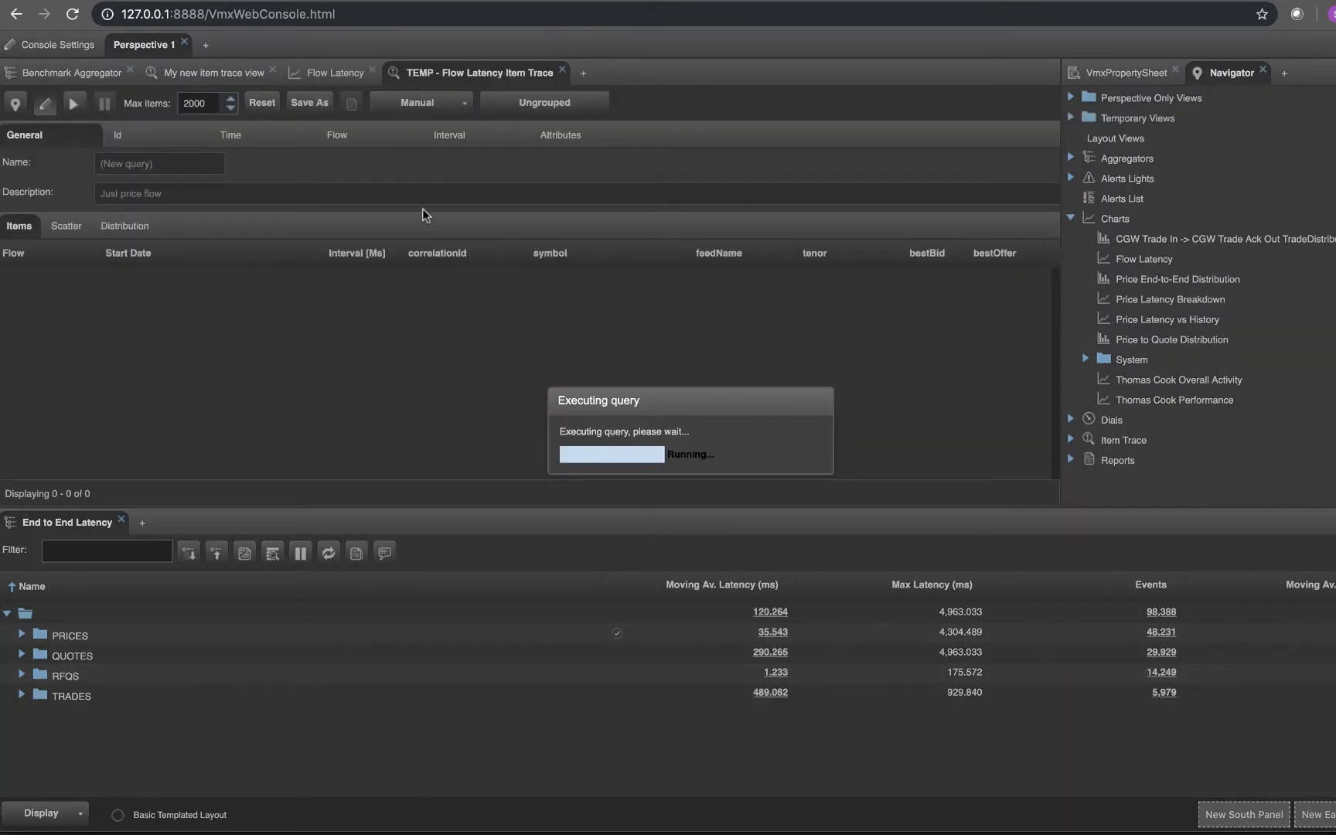
Close the temporary Flow Latency Item Trace view, accepting the loss of its configuration and contents
left_click(532, 328)
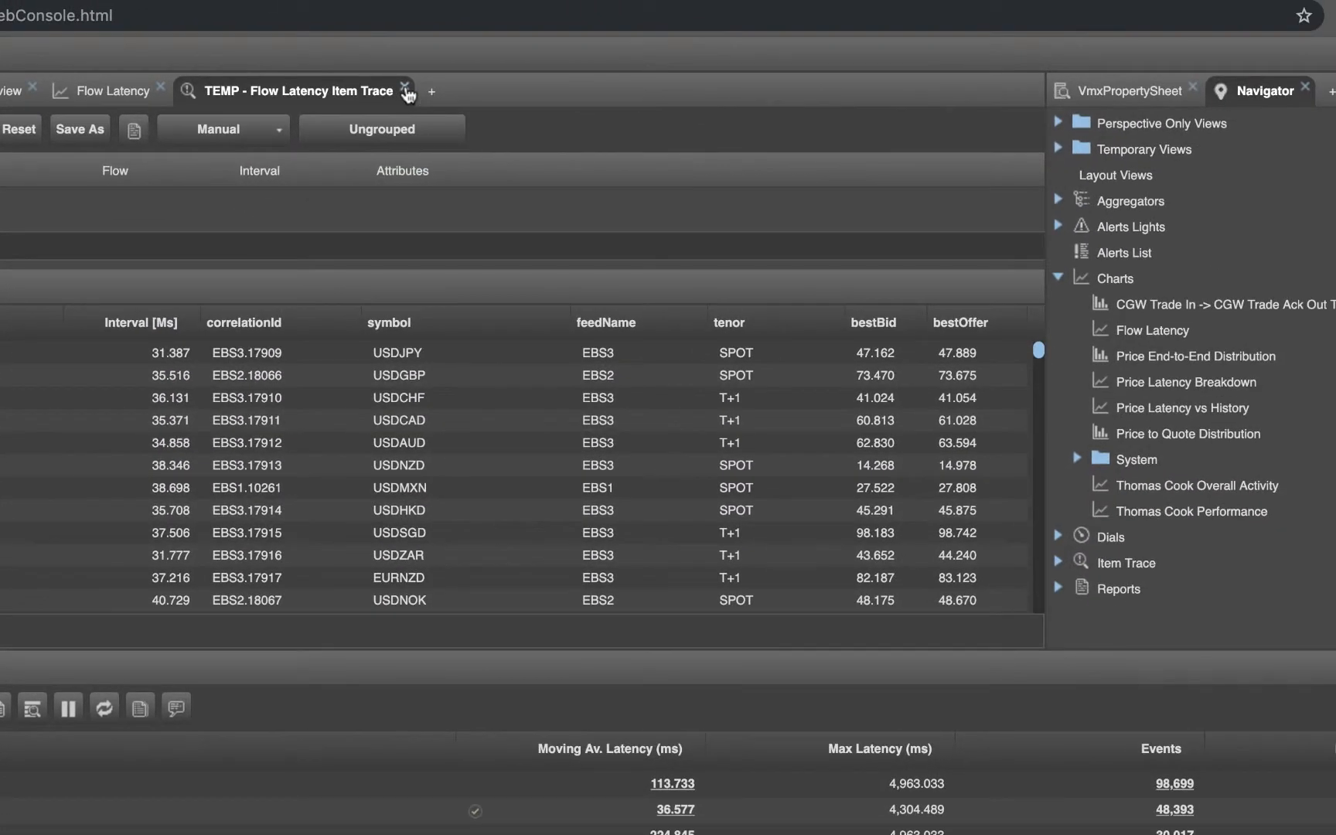
left_click(404, 89)
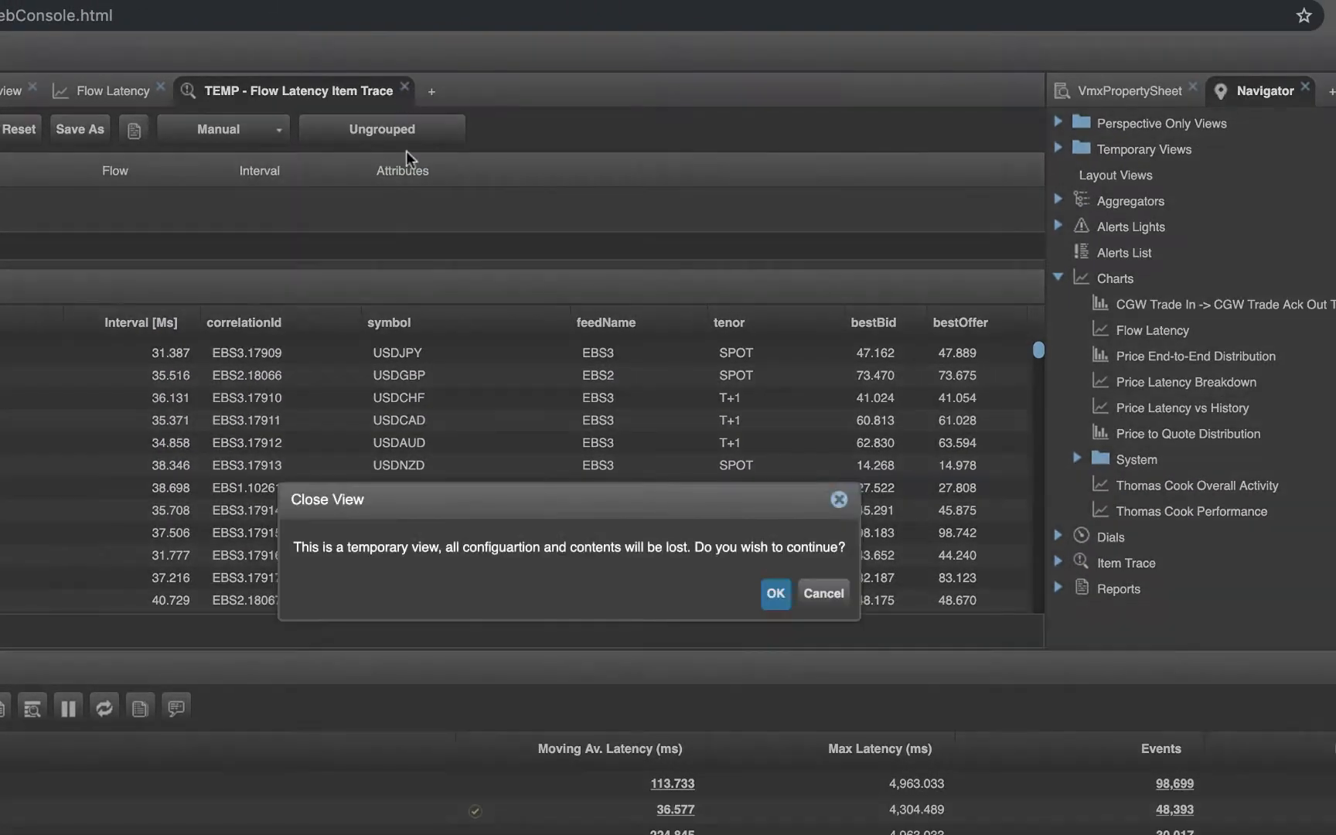
left_click(775, 596)
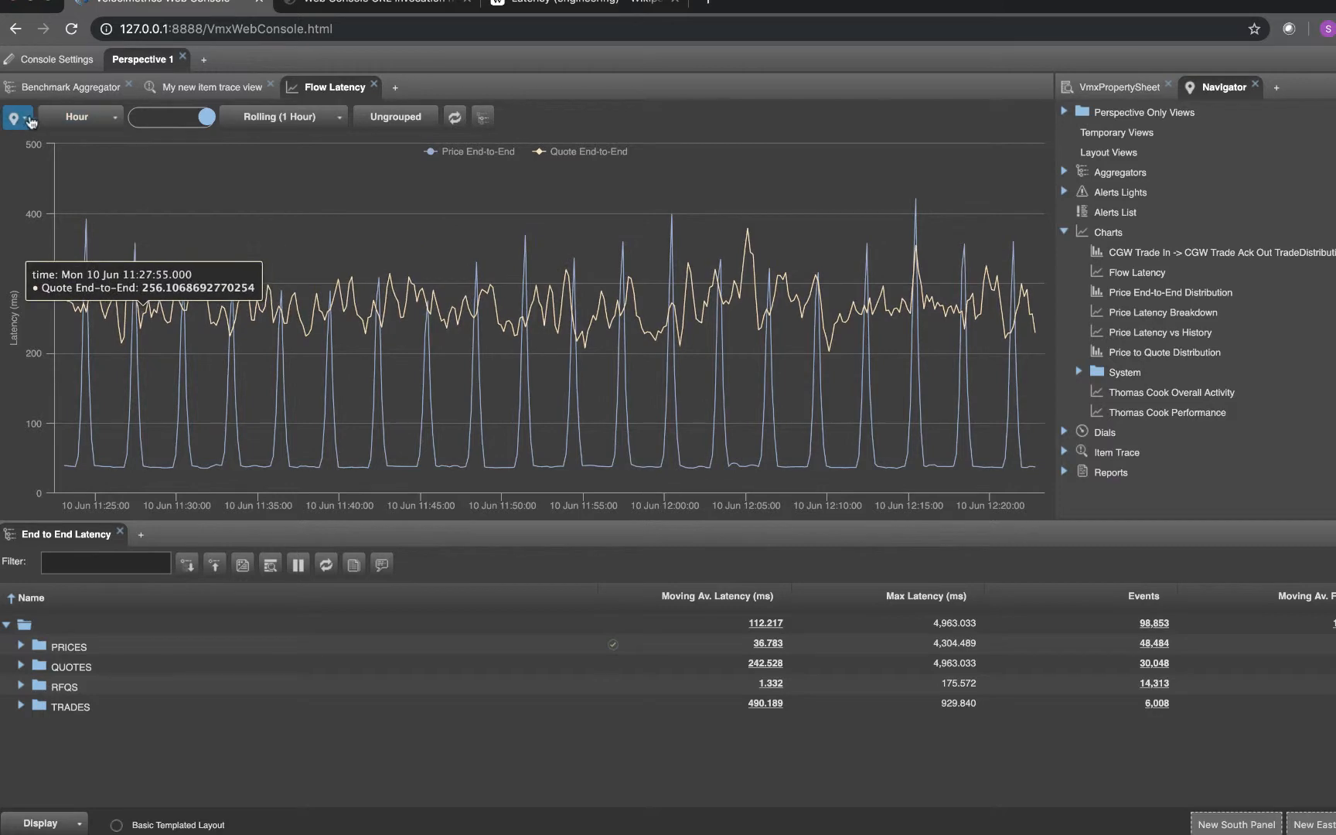
Show the Flow Latency chart's data in a new Item Trace view and promote that temporary view to a perspective view
left_click(25, 118)
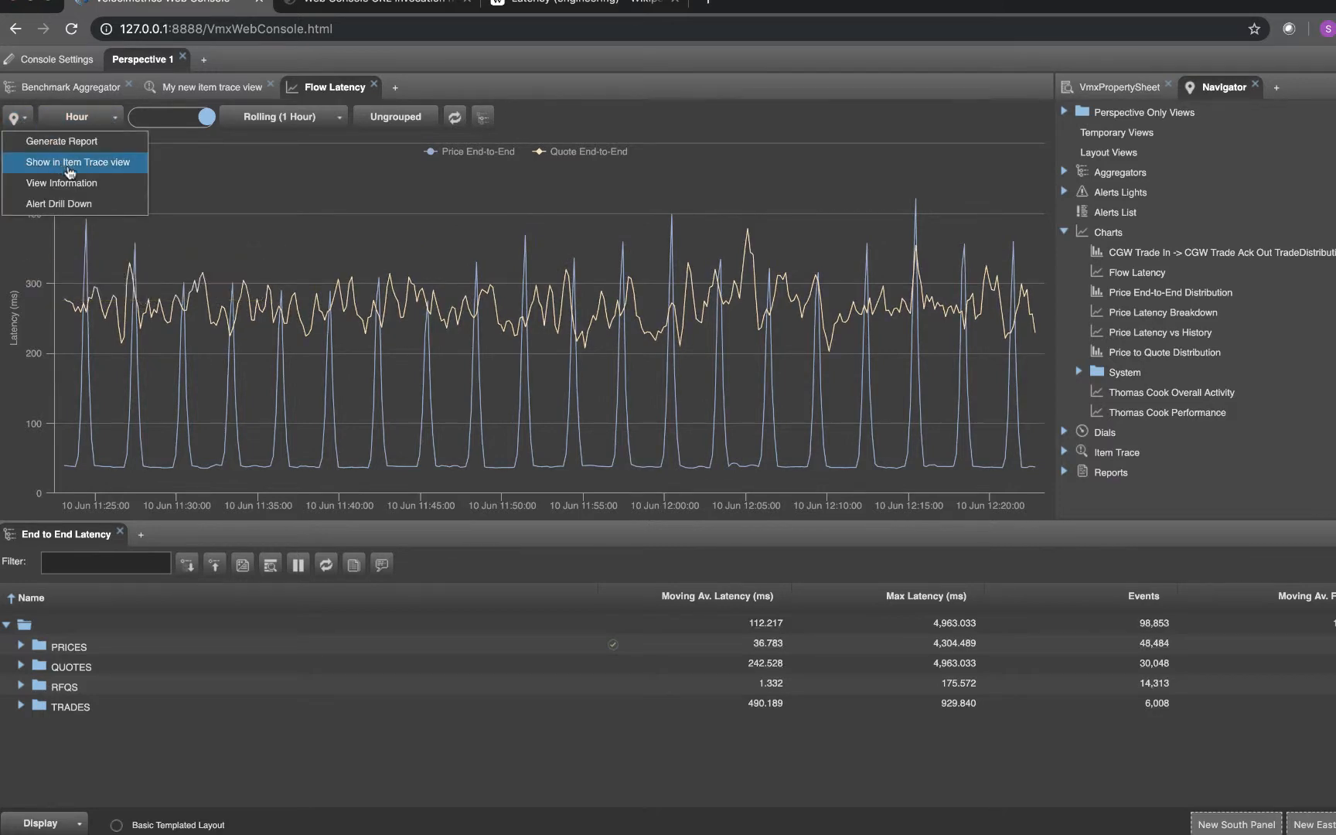
left_click(70, 170)
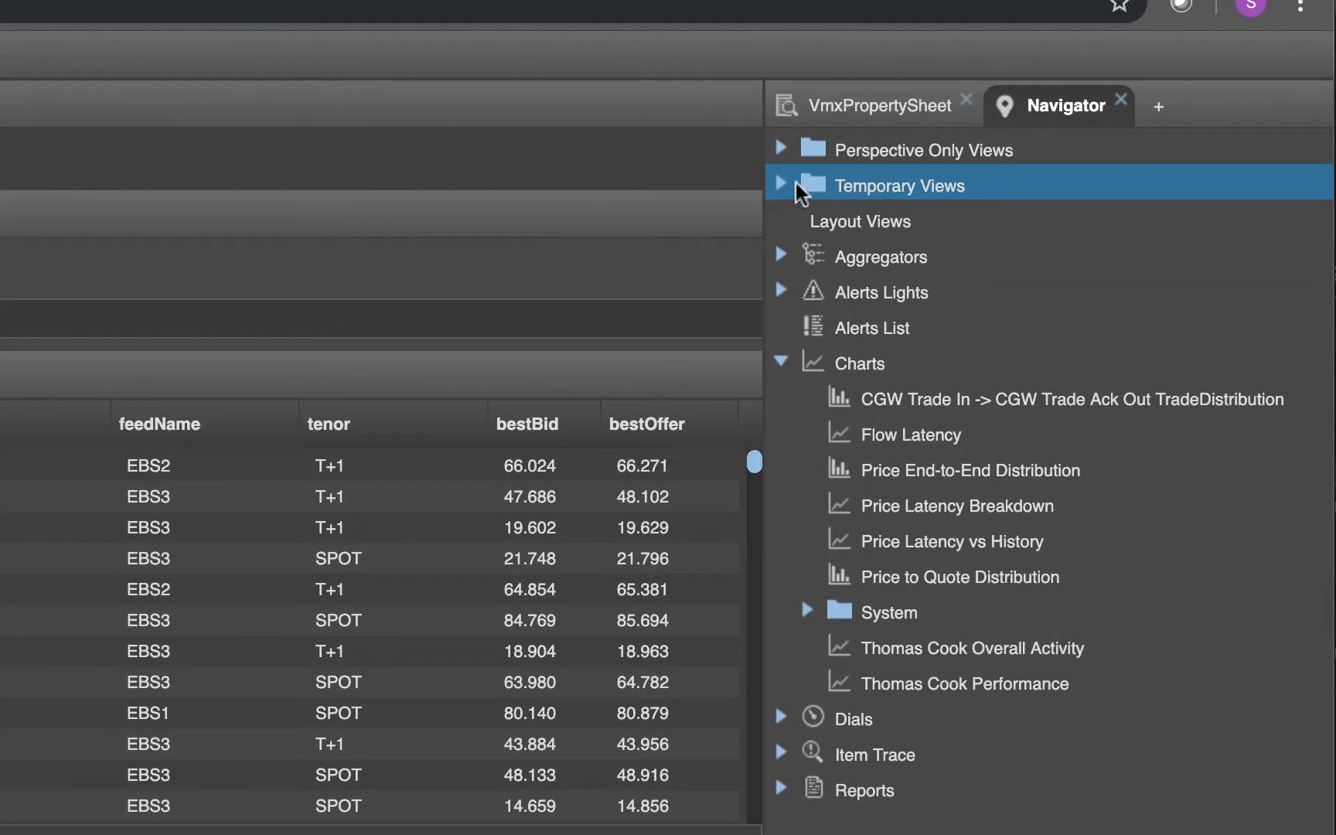
left_click(778, 181)
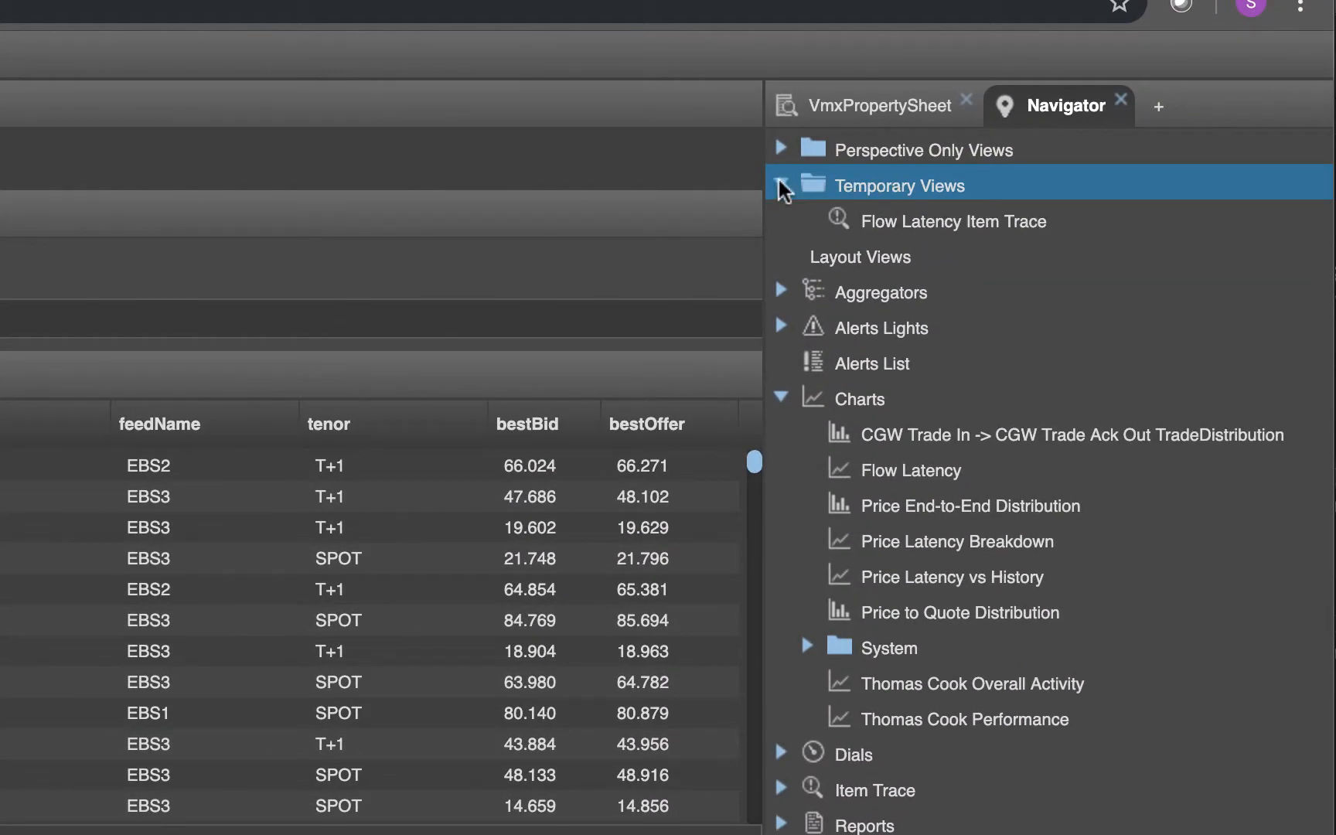
right_click(903, 226)
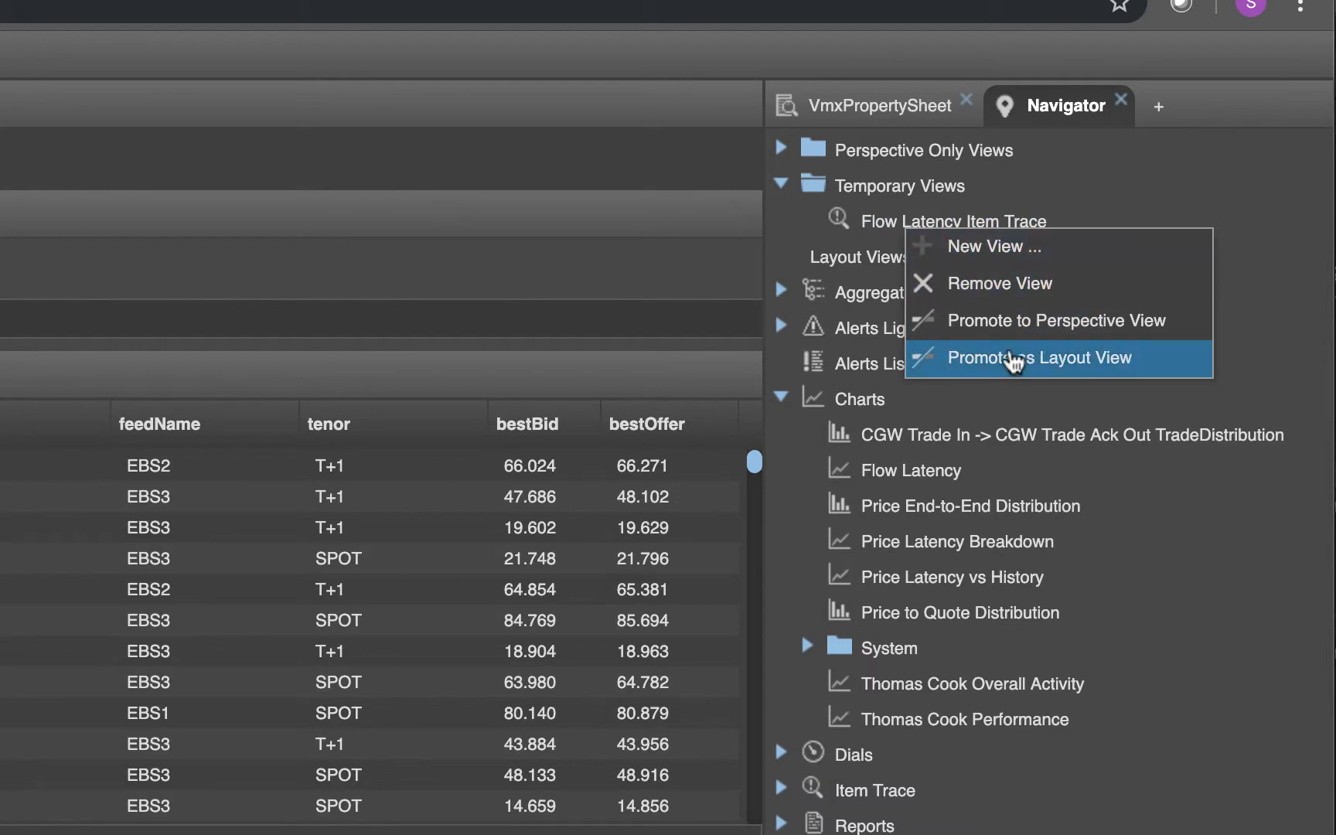
left_click(997, 320)
left_click(779, 148)
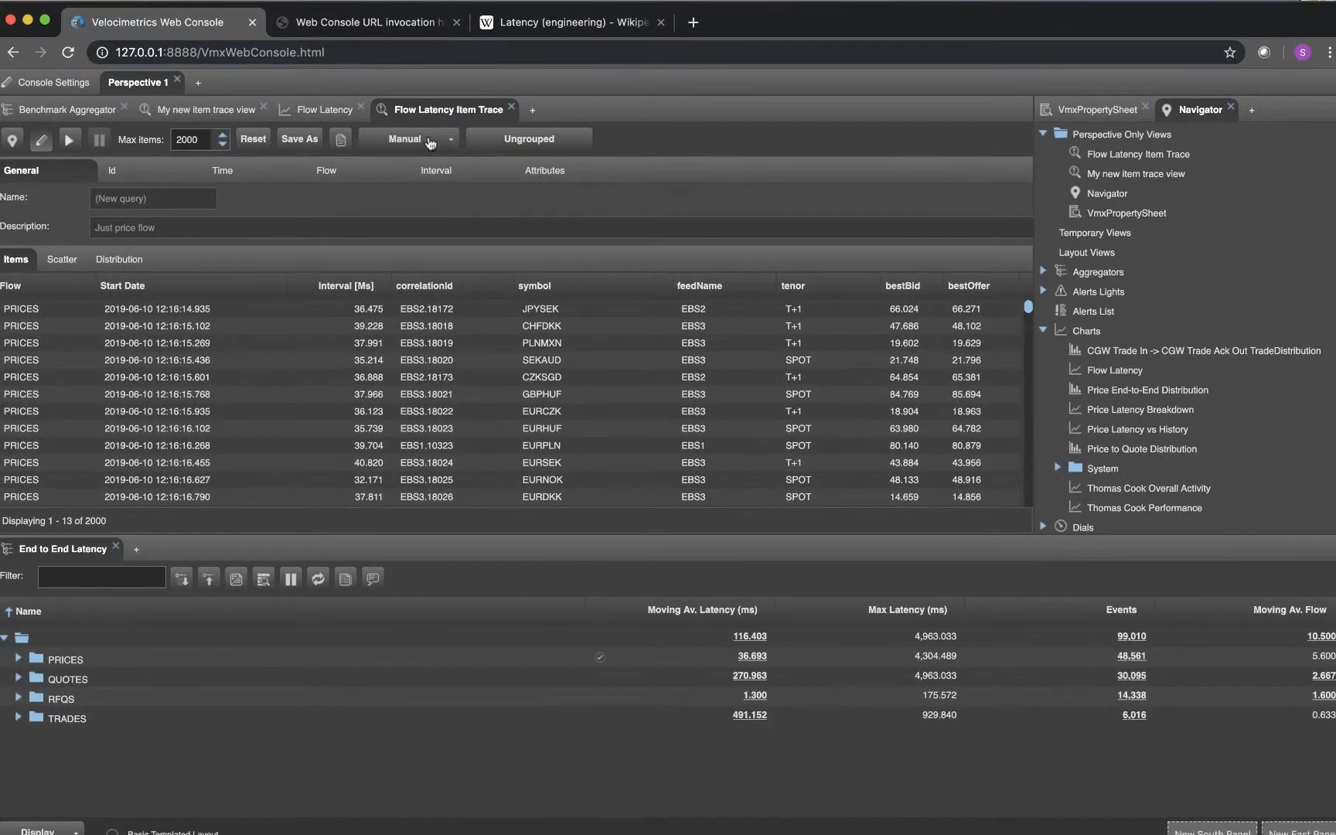
Close the Flow Latency Item Trace view and relaunch it from the perspective-only views
left_click(511, 109)
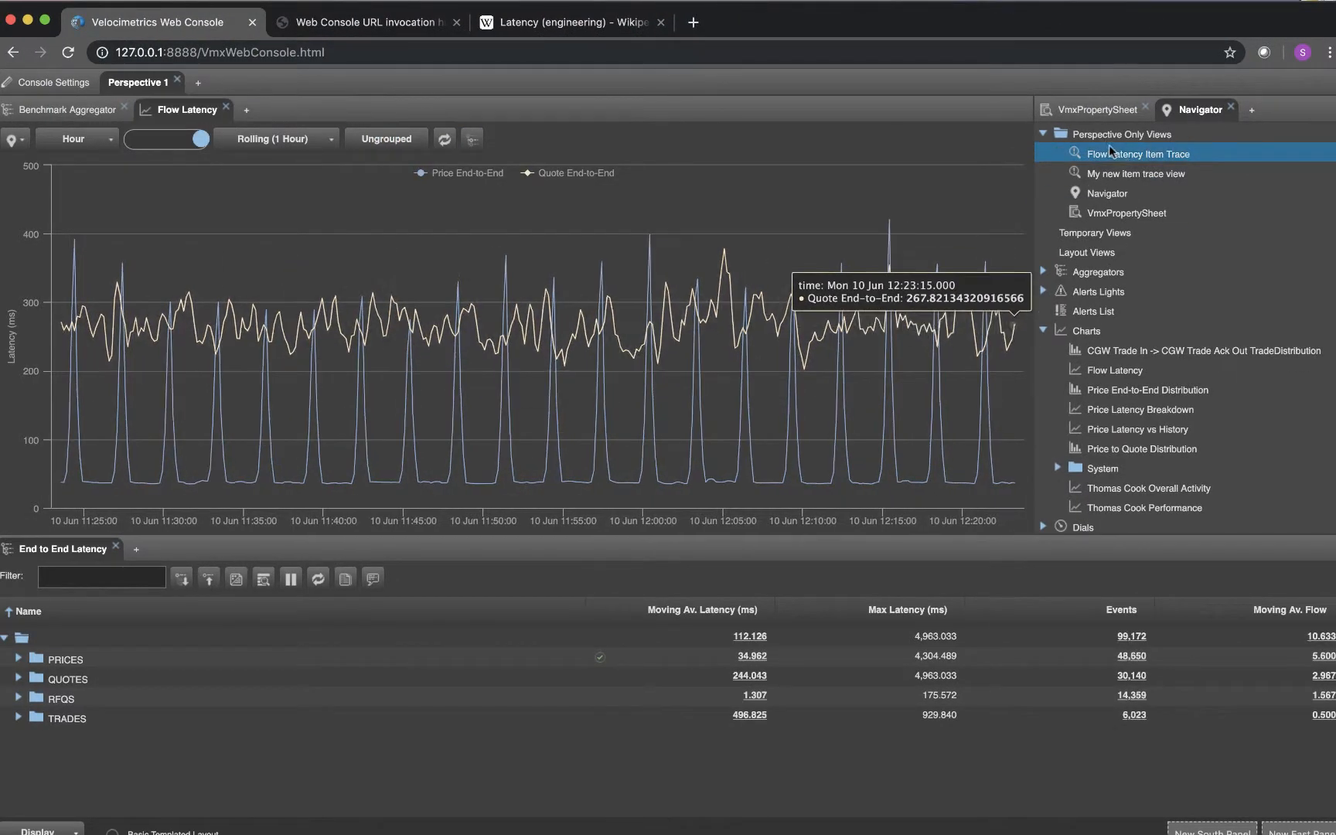
double_click(1113, 155)
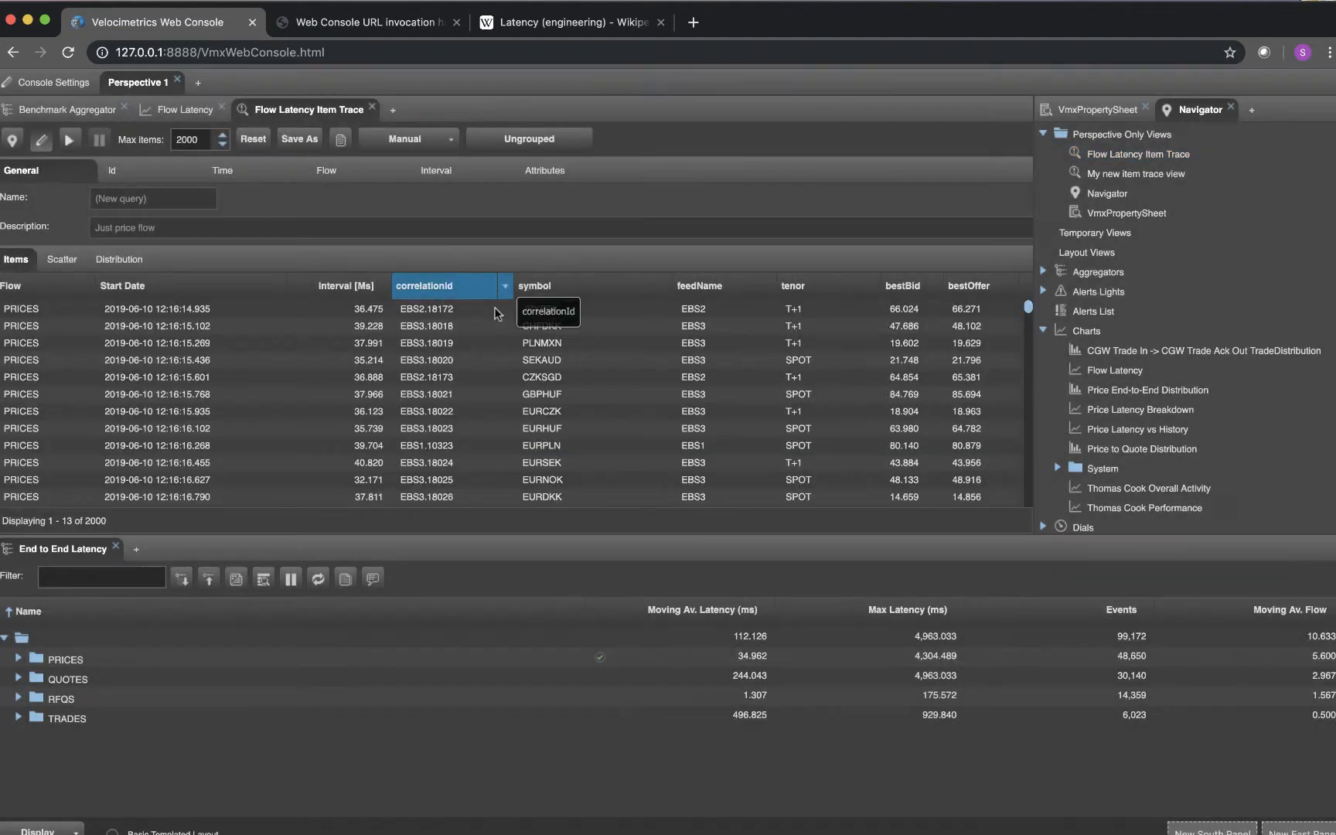
left_click(536, 412)
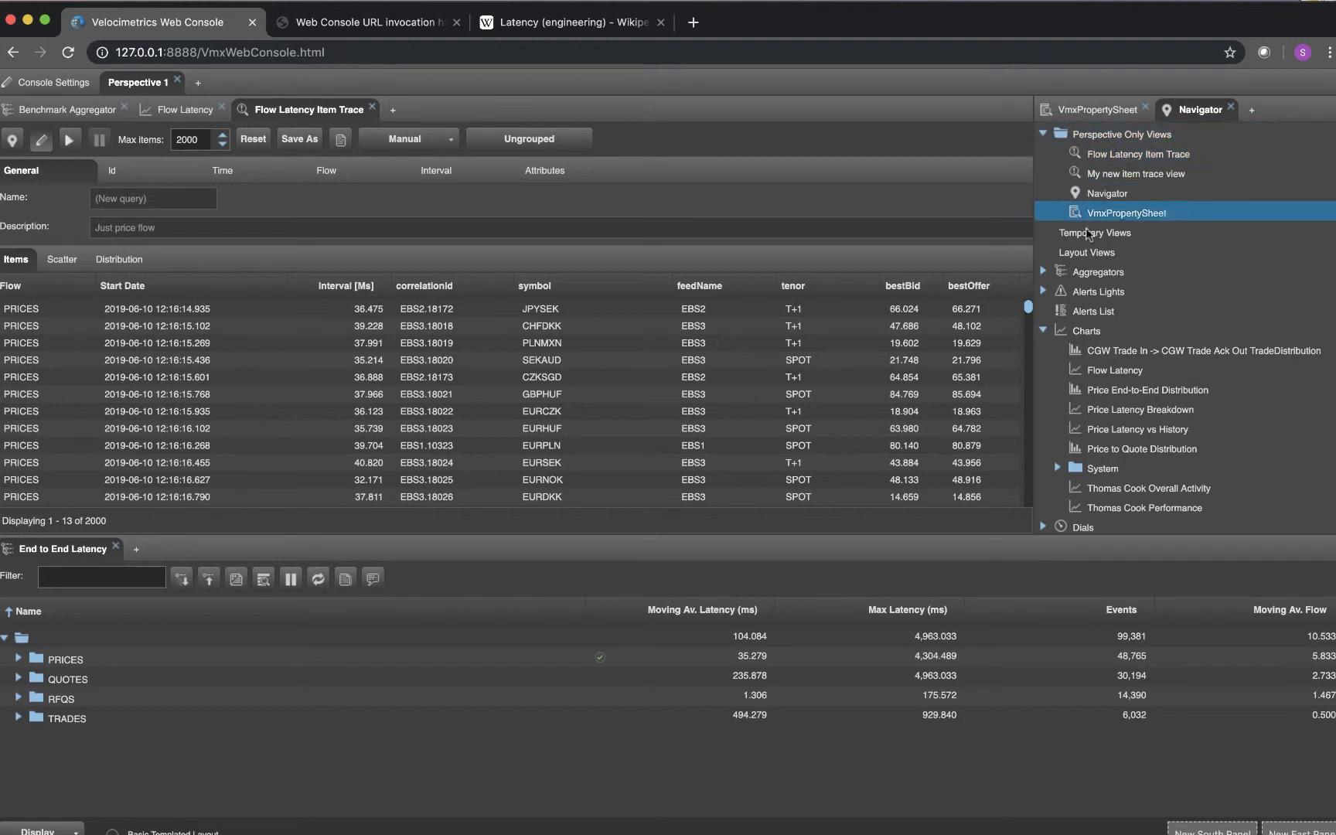
Set the Flow Latency chart's time unit to Min, and close and relaunch the chart from the Navigator
left_click(1043, 330)
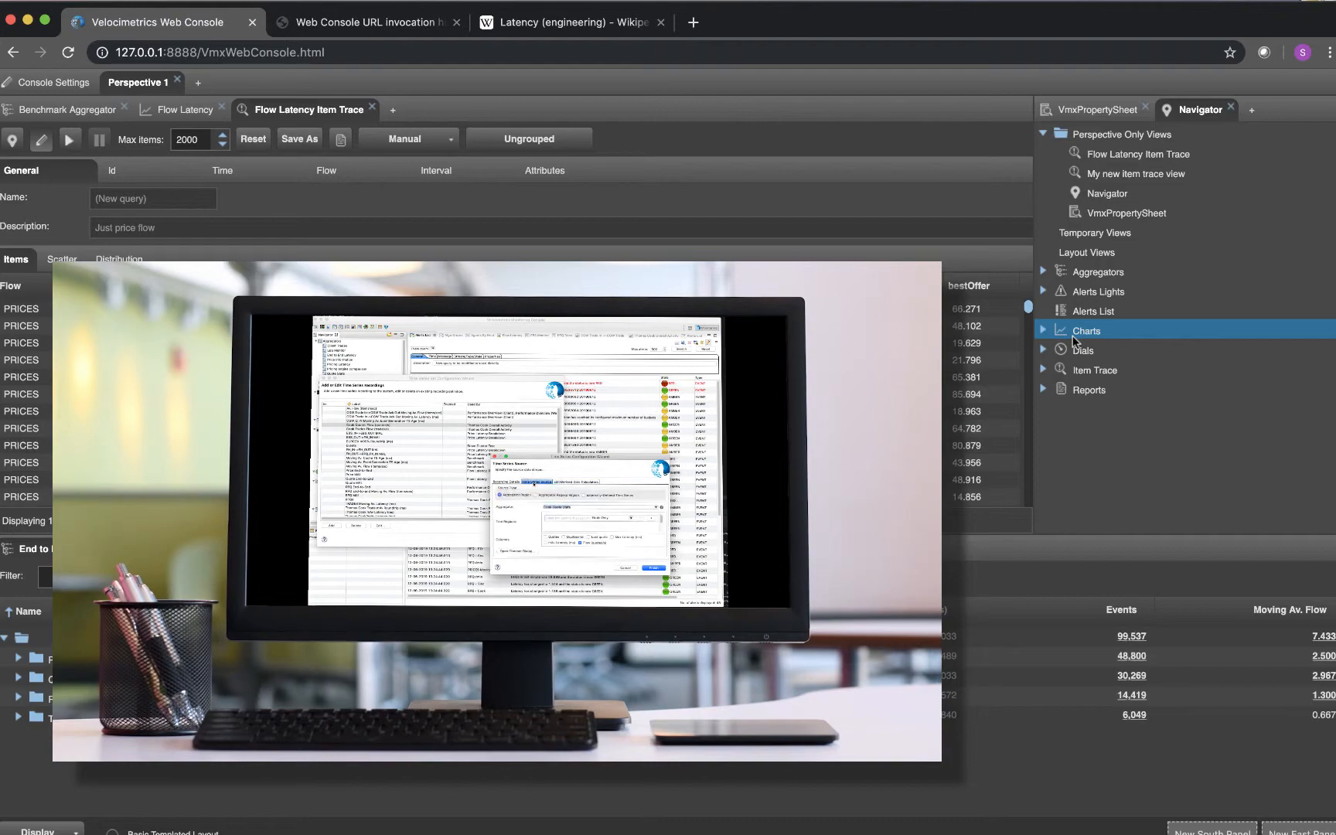
left_click(1041, 331)
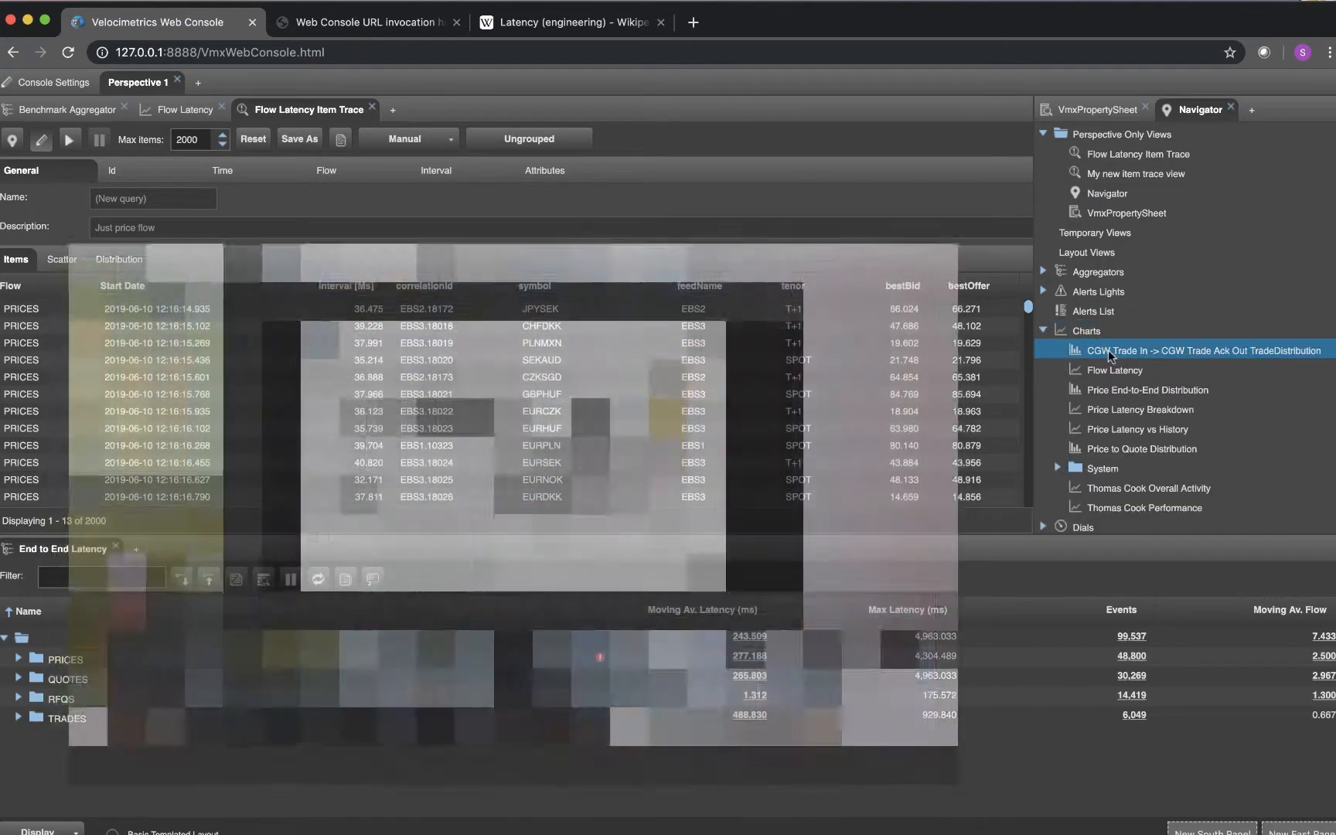
double_click(1117, 372)
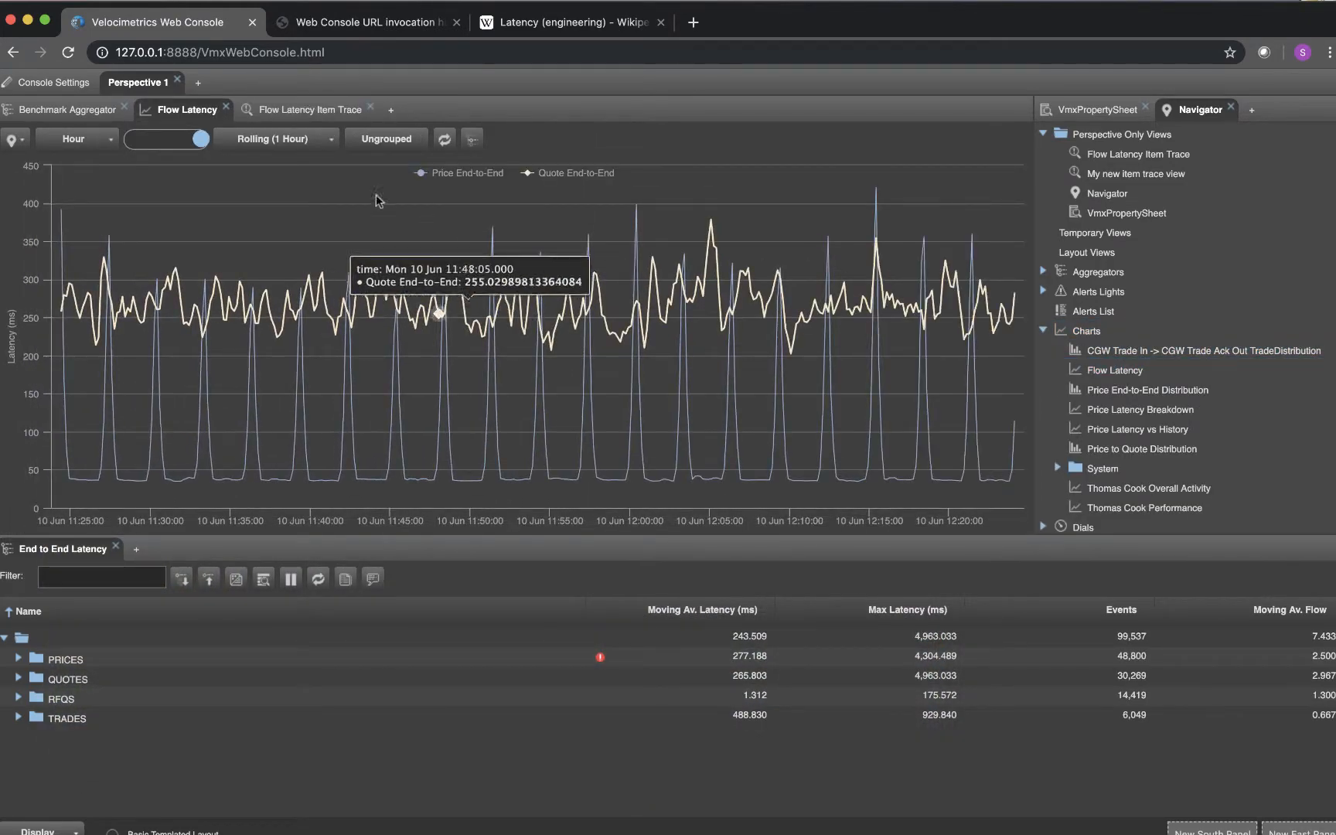
left_click(74, 139)
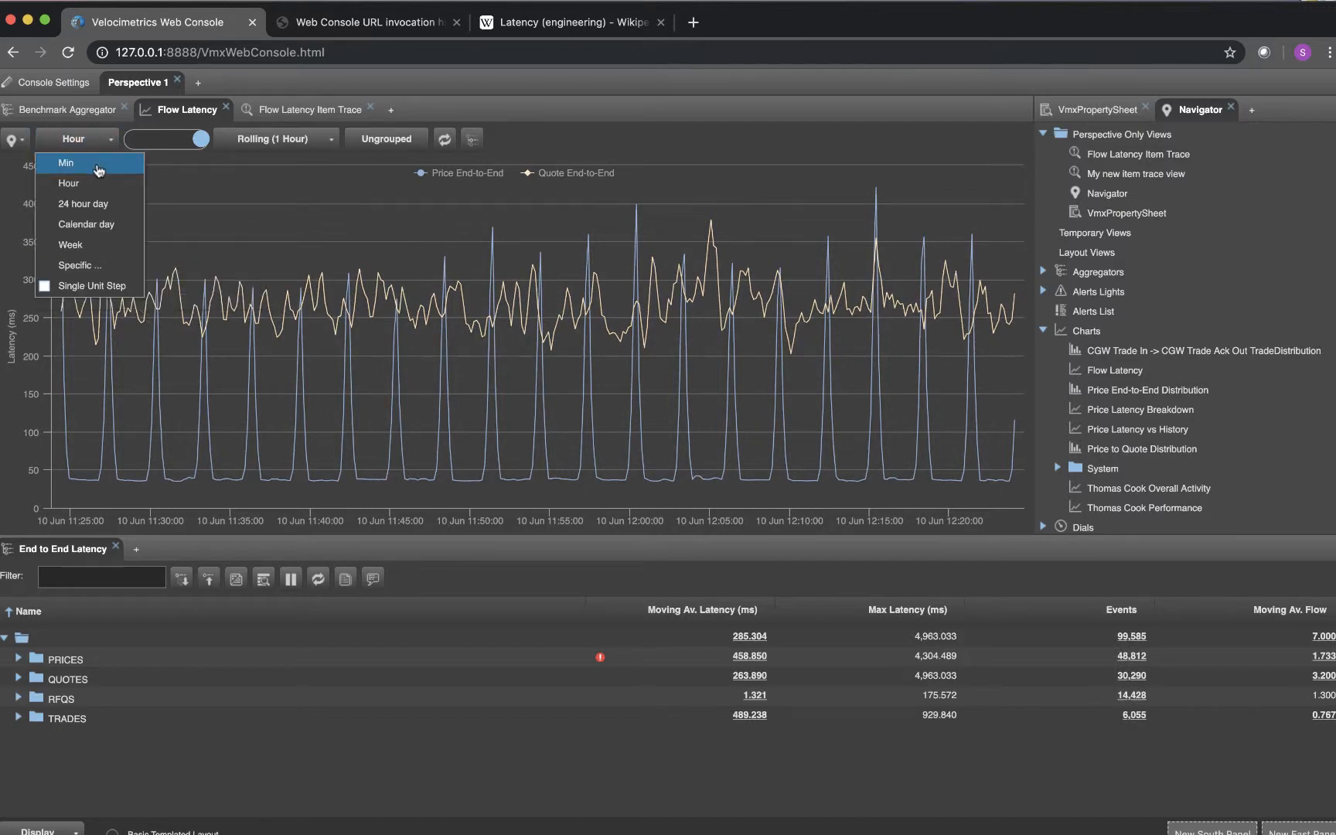
left_click(70, 164)
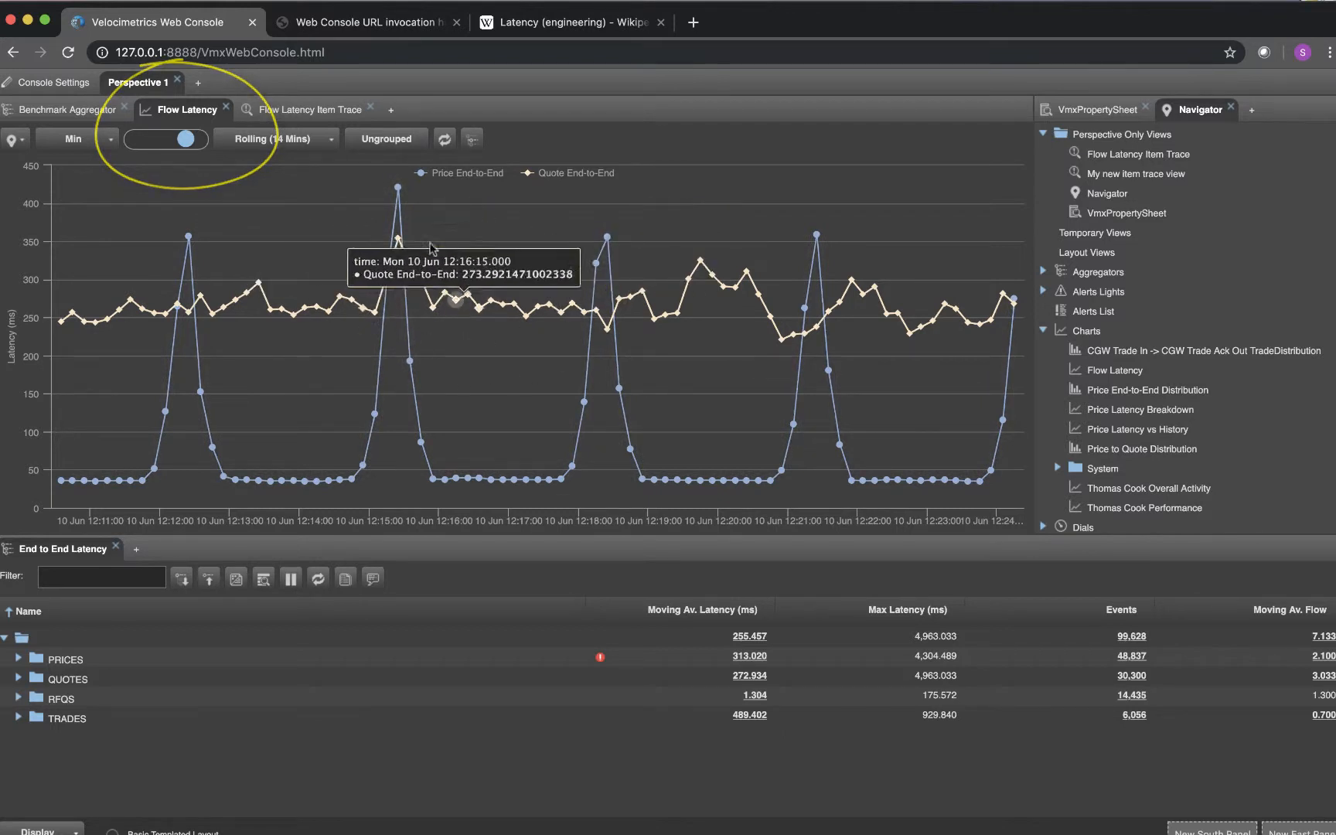
left_click(226, 110)
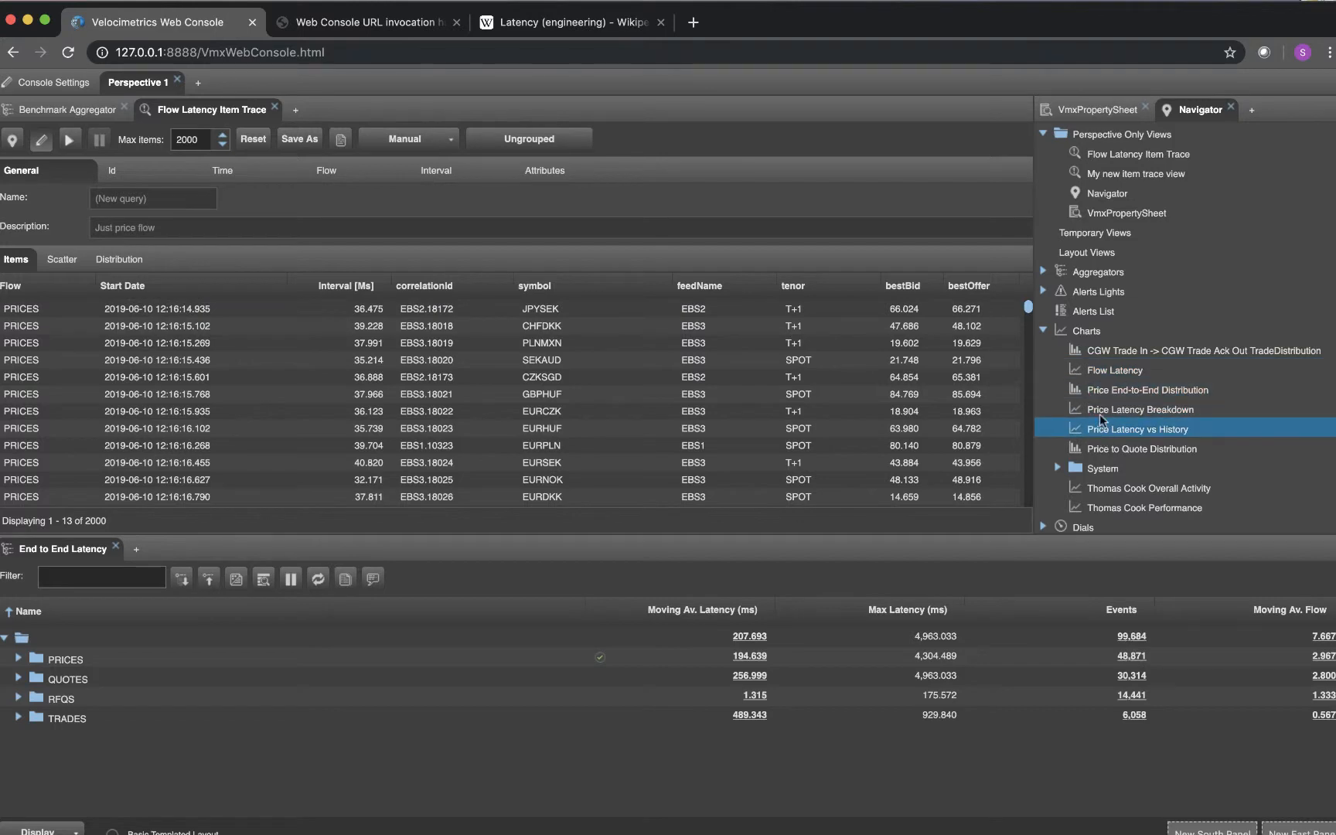
left_click(1103, 371)
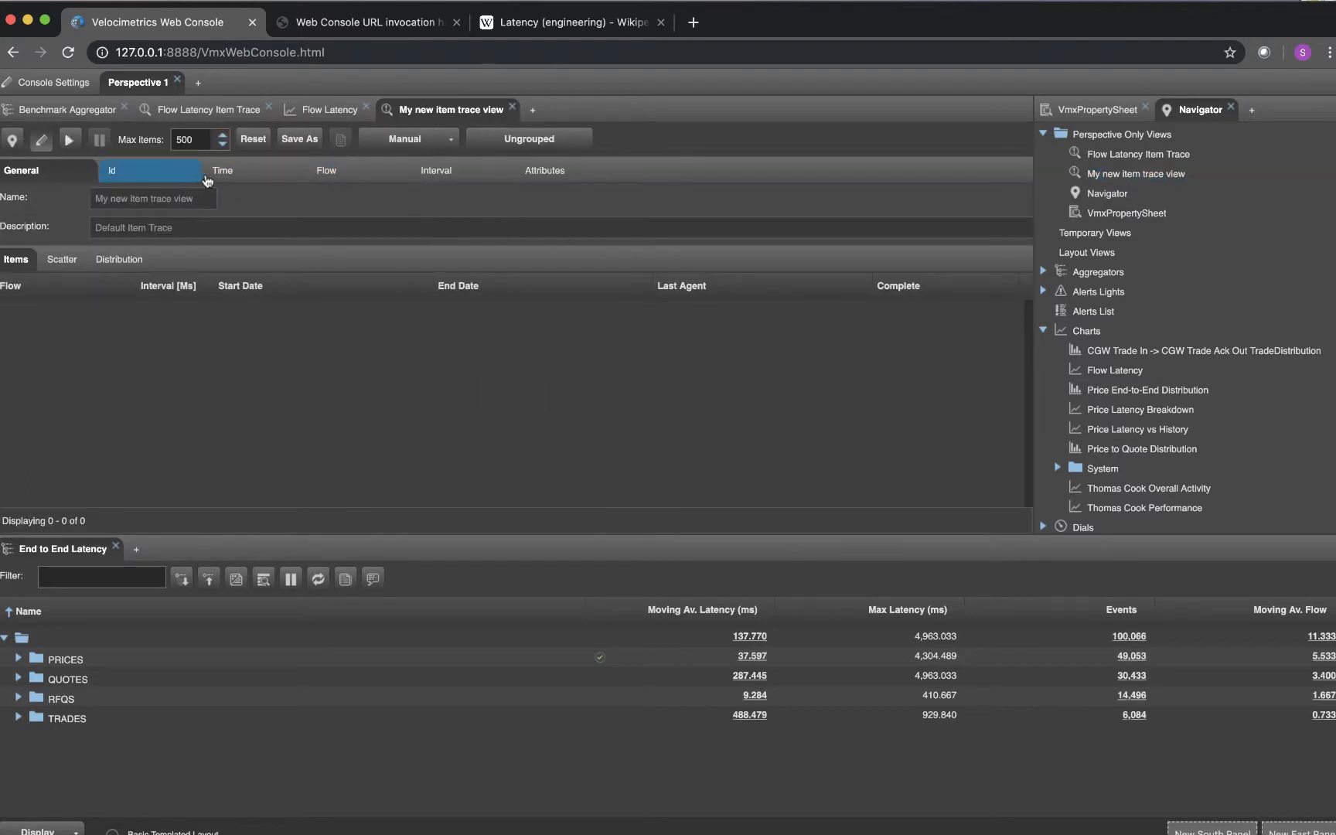
Close and relaunch "My new item trace view" from the perspective-only views, and display its time settings
left_click(250, 179)
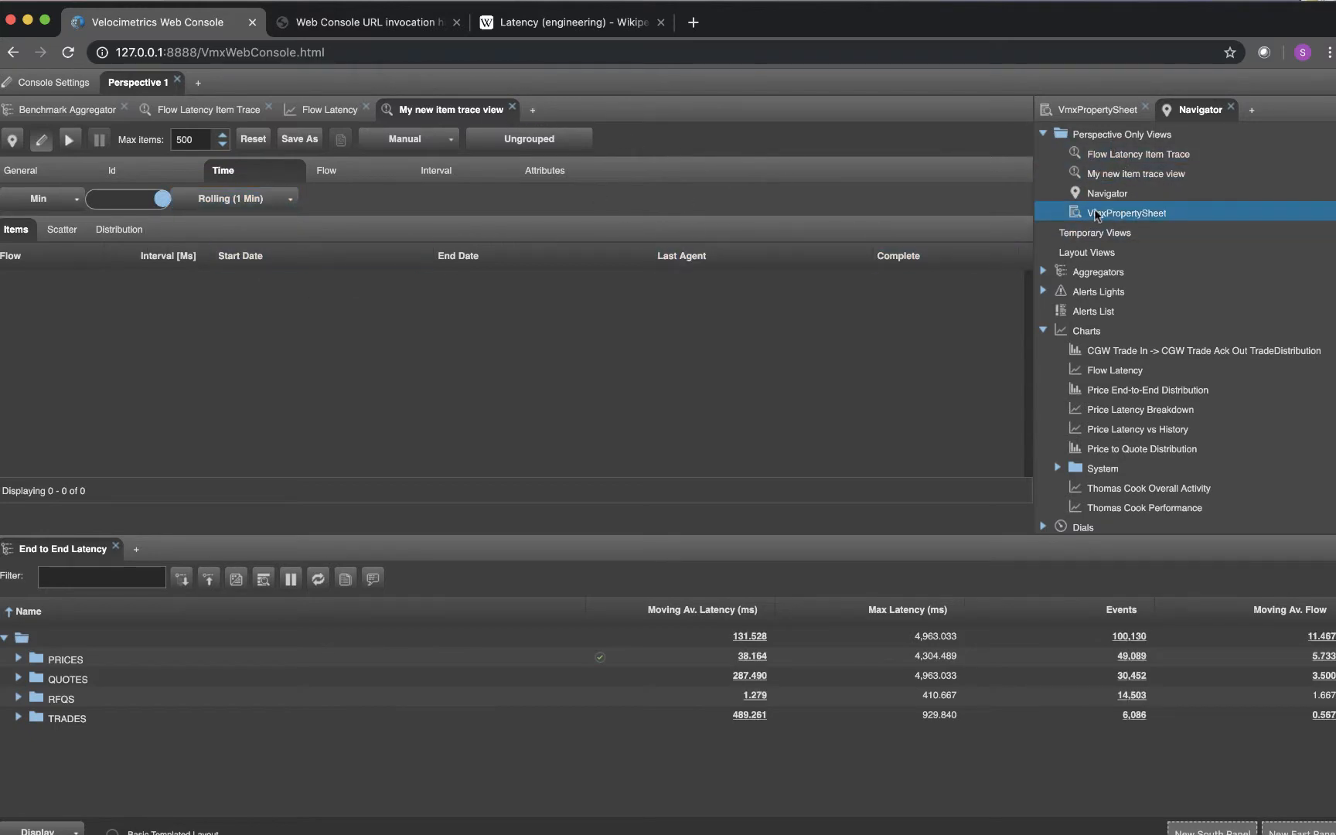
left_click(512, 108)
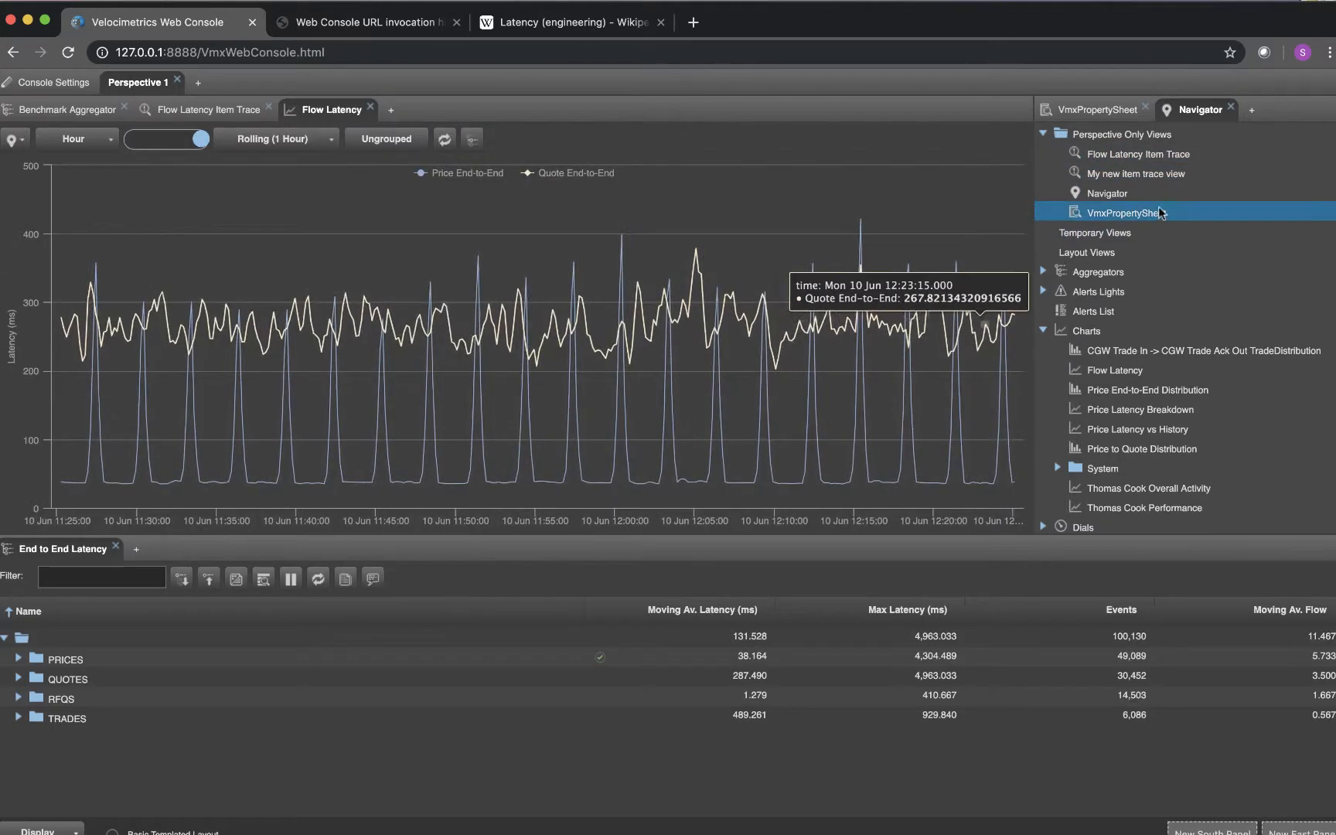
double_click(1149, 177)
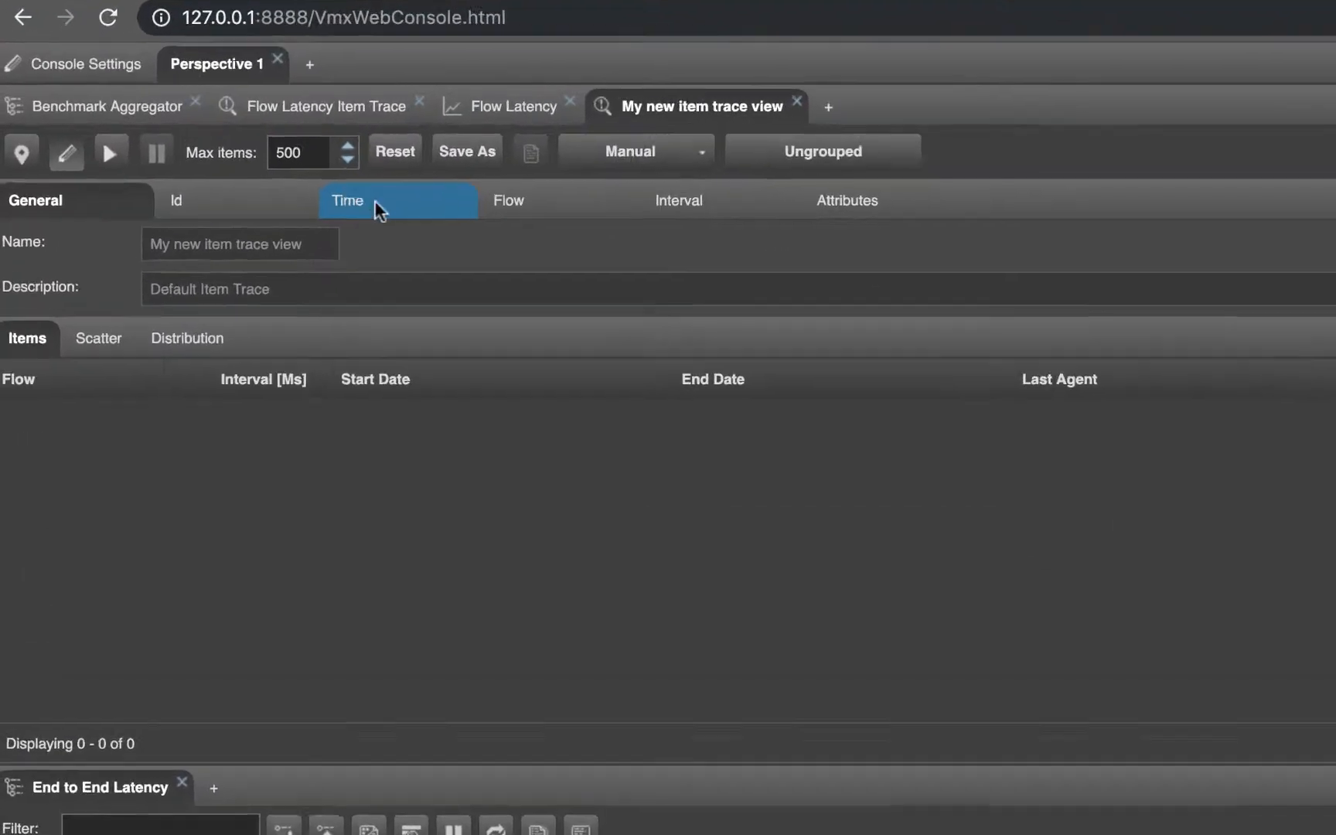
left_click(375, 200)
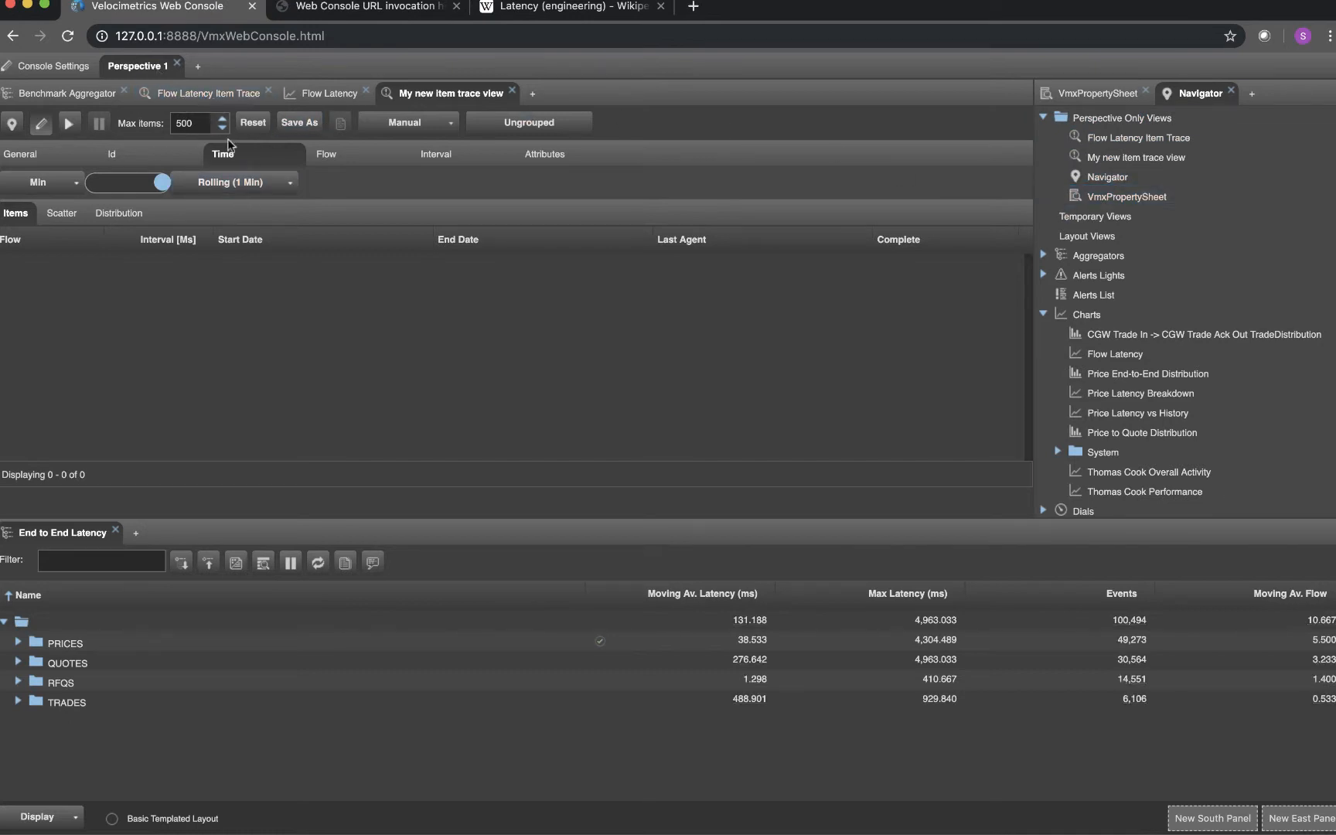
Add a new perspective named Perspective 2 and expand its Navigator's aggregators and perspective-only views
left_click(199, 67)
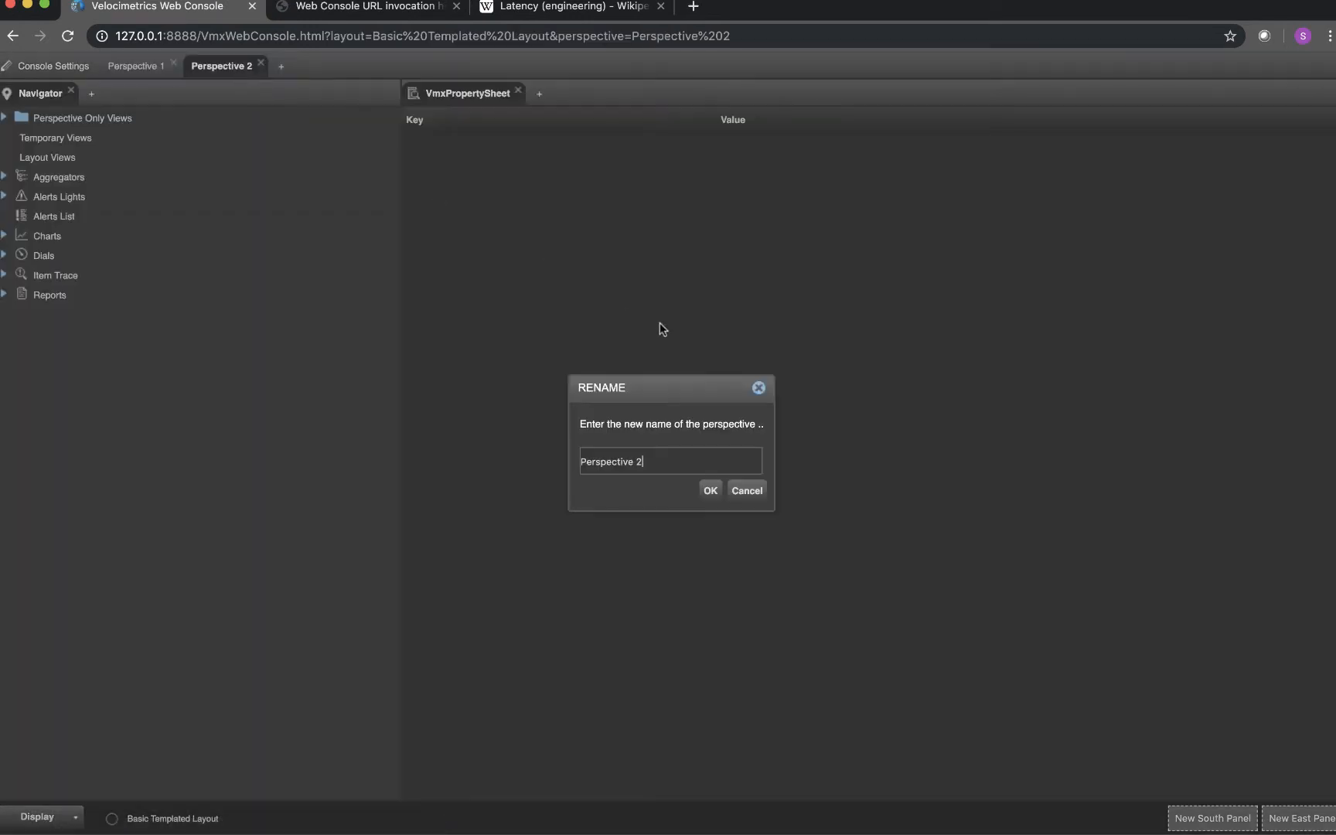
left_click(711, 492)
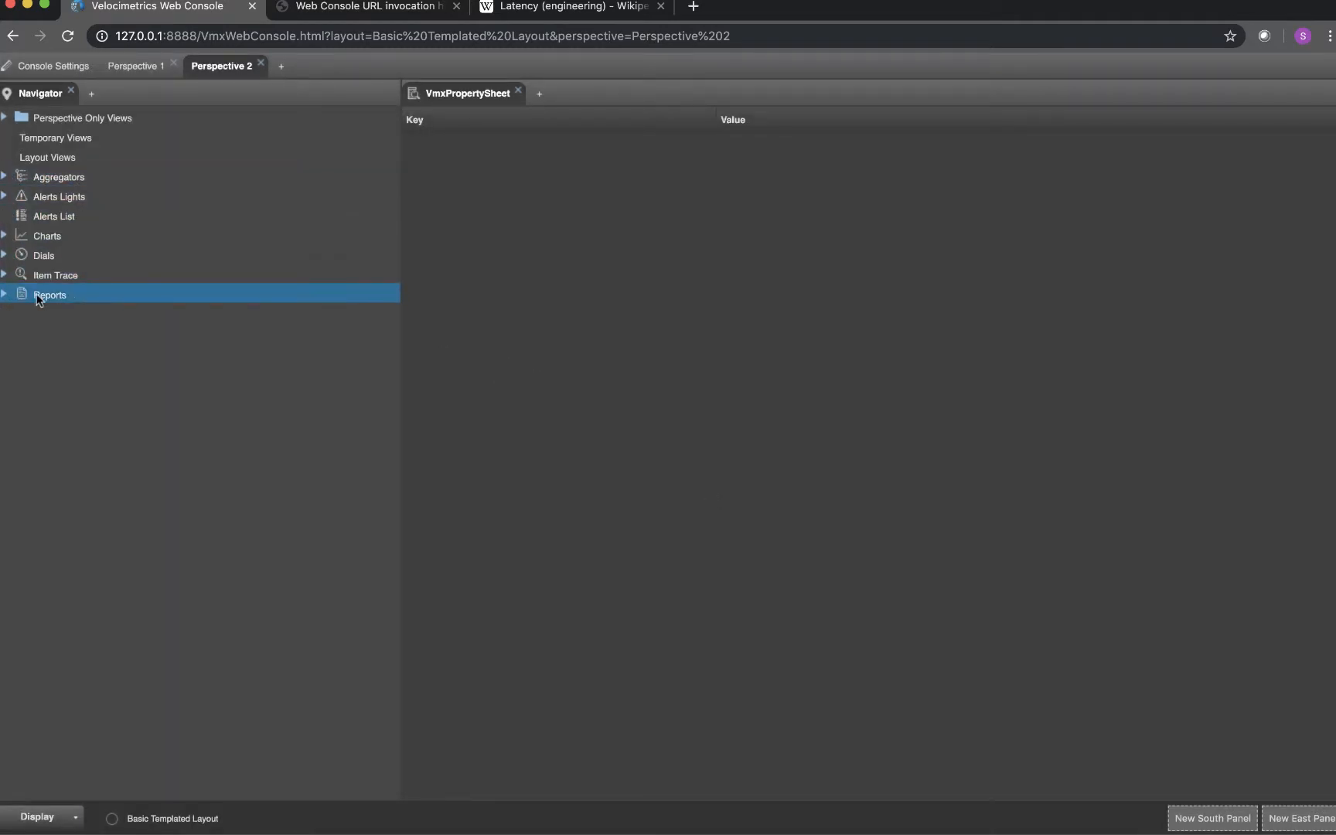
left_click(4, 177)
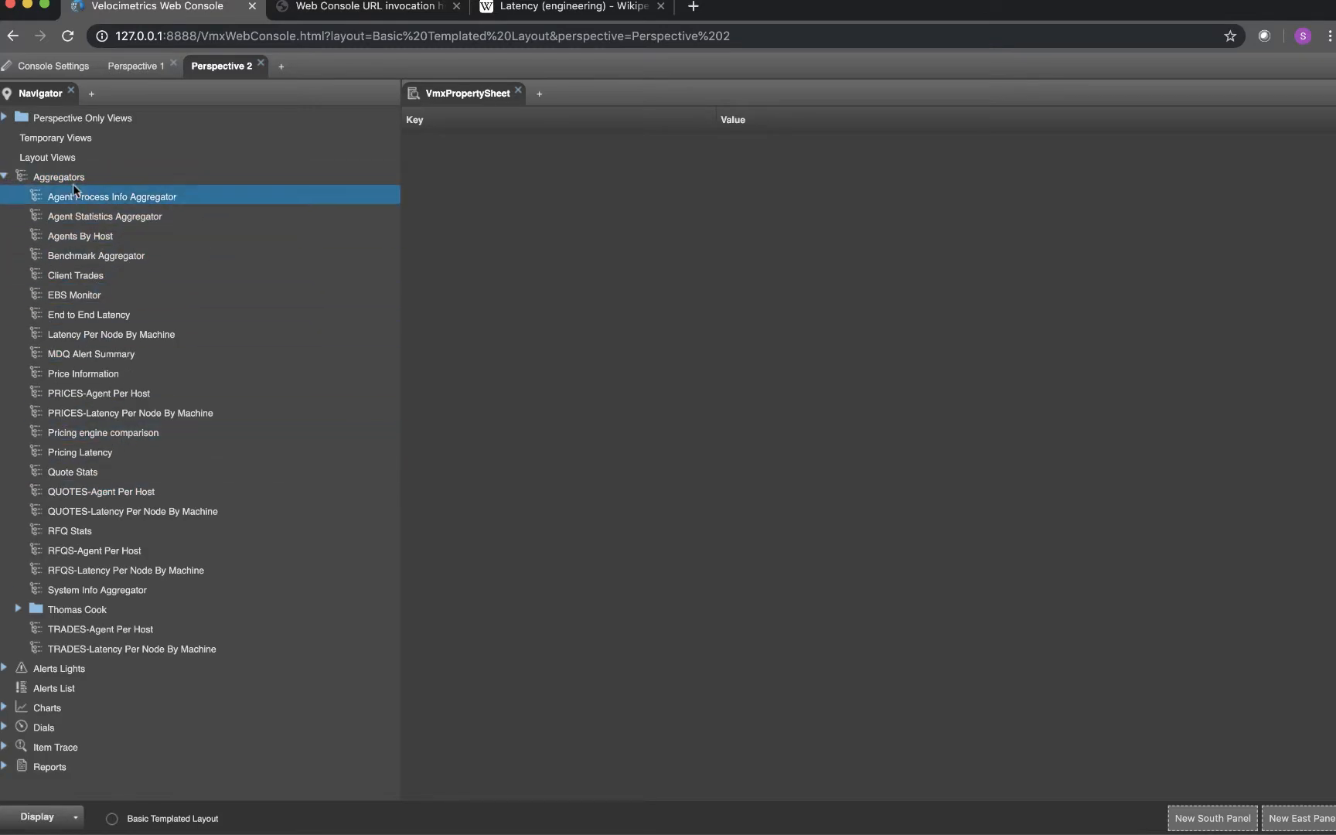
left_click(4, 117)
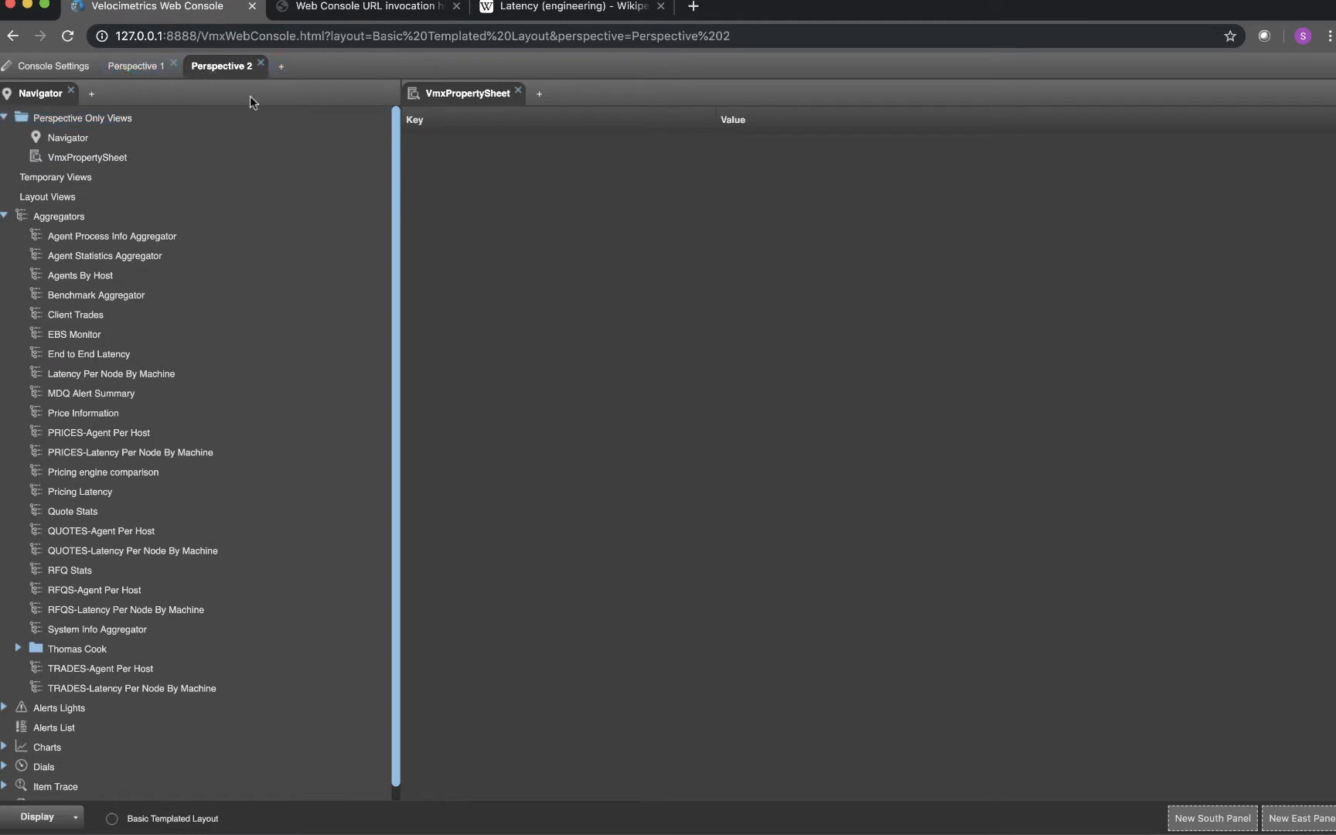
Promote "My new item trace view" in Perspective 1 to a layout view
left_click(146, 68)
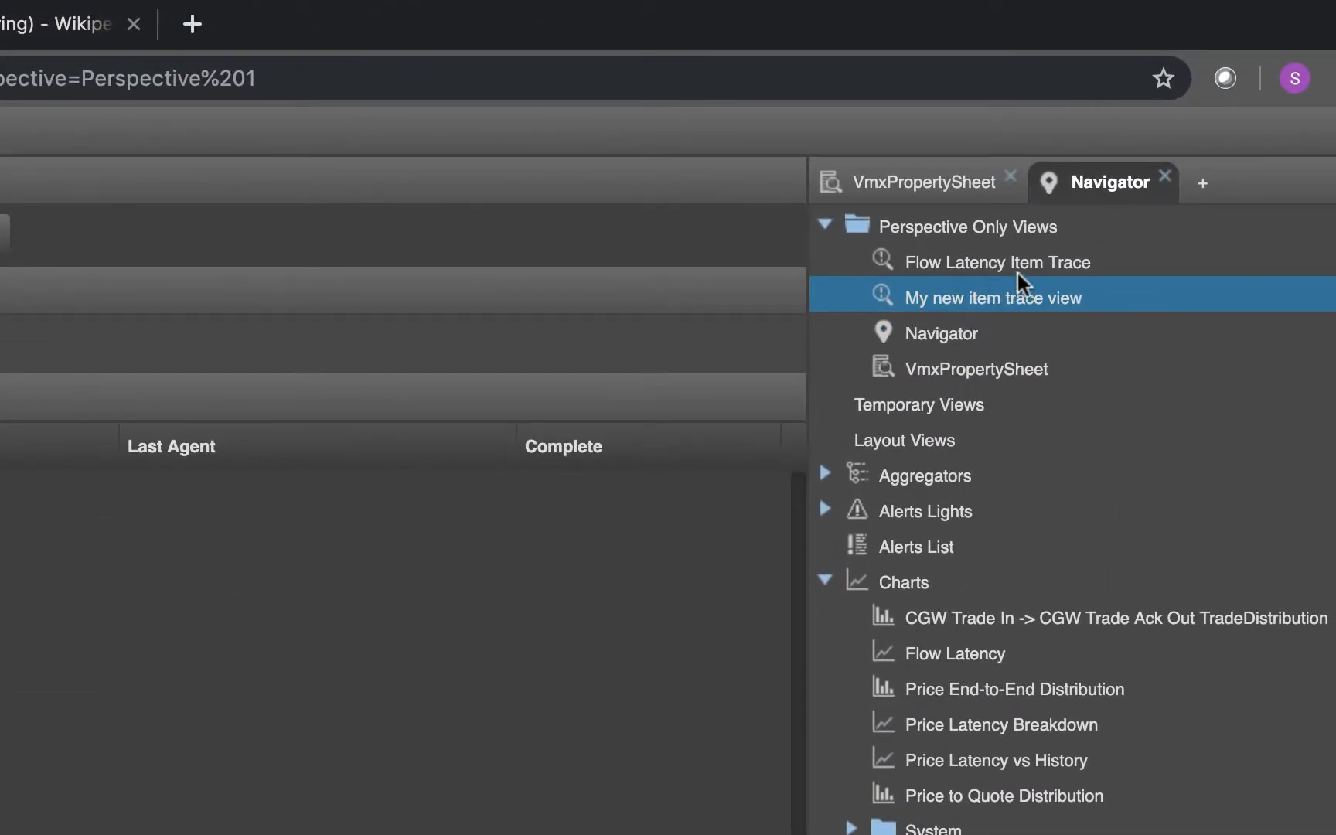
right_click(988, 301)
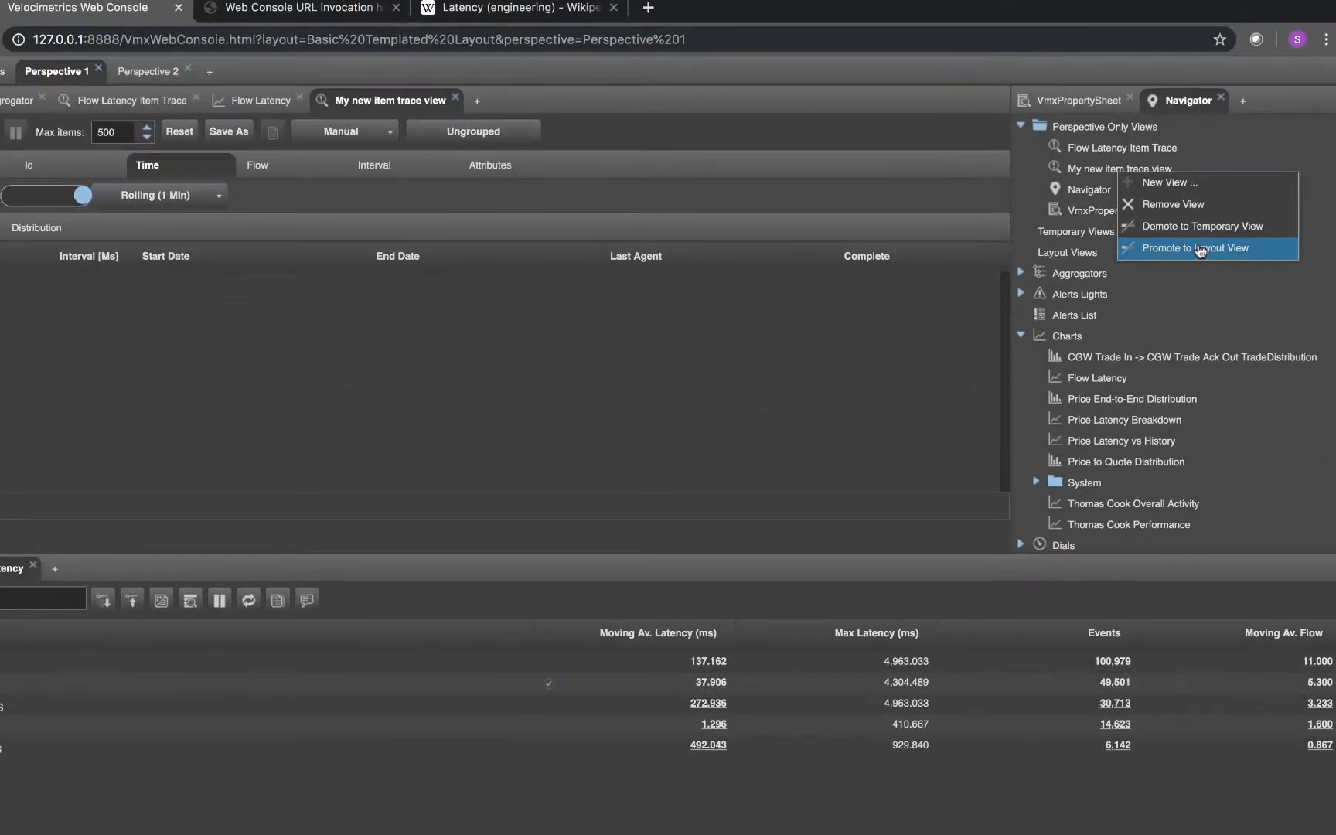
left_click(1143, 396)
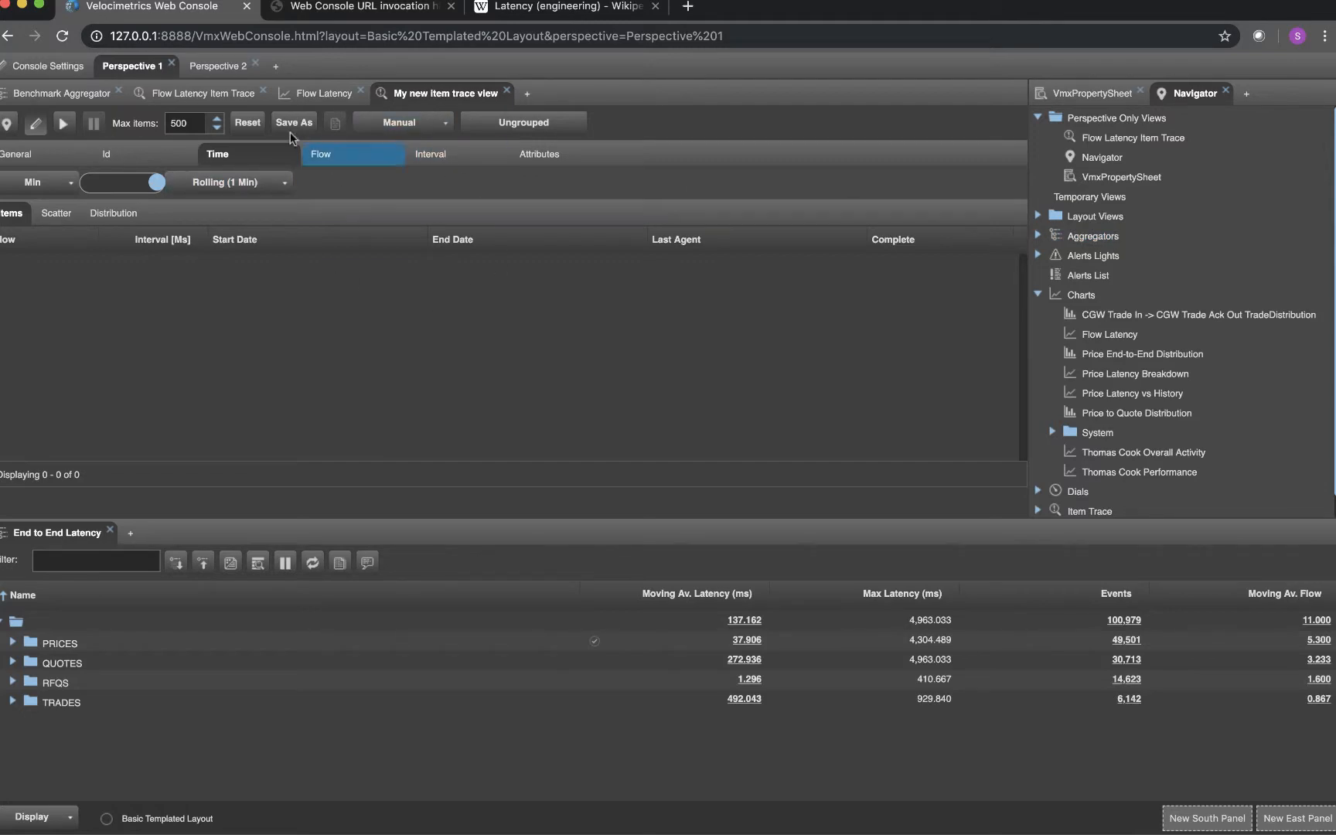
Launch "My new item trace view" from the layout views in Perspective 2 and display its time settings
left_click(230, 69)
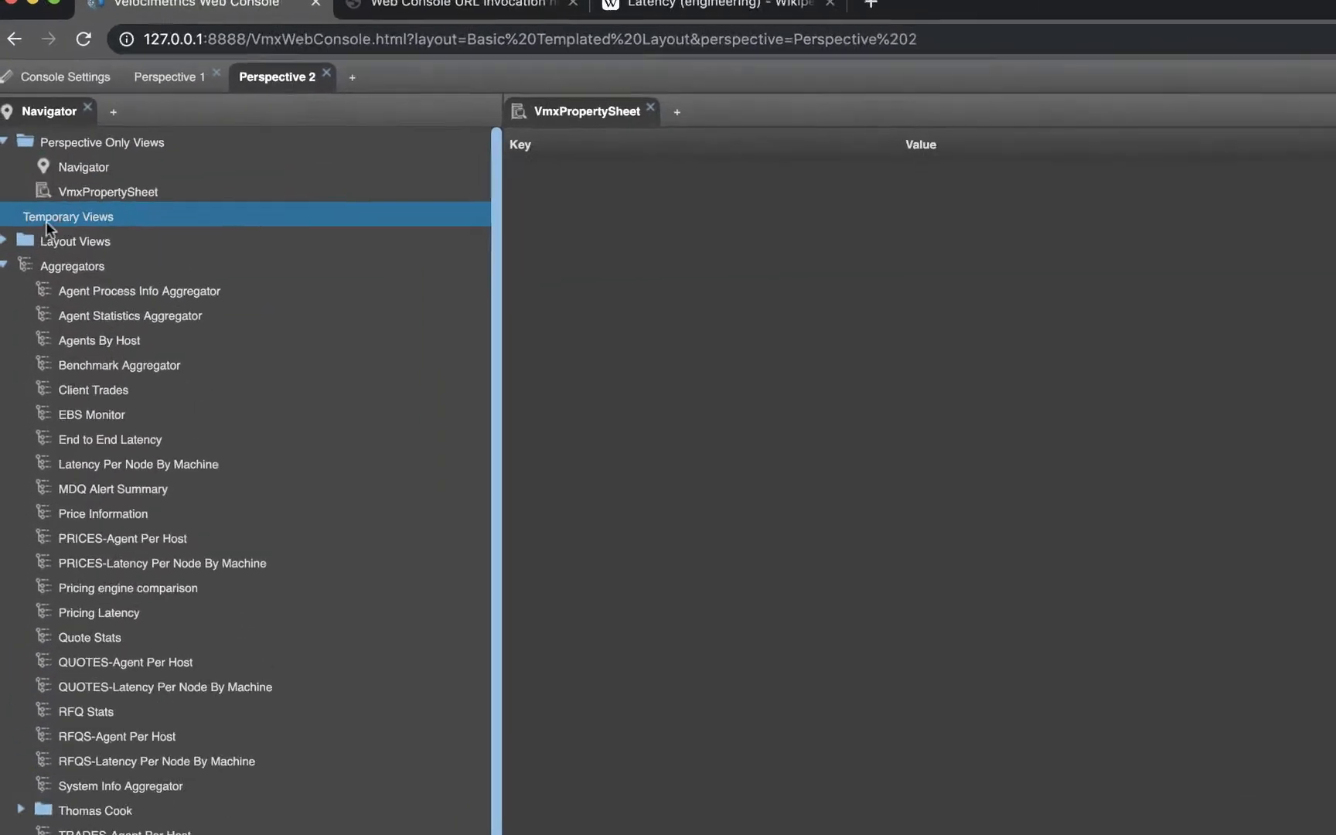
left_click(12, 333)
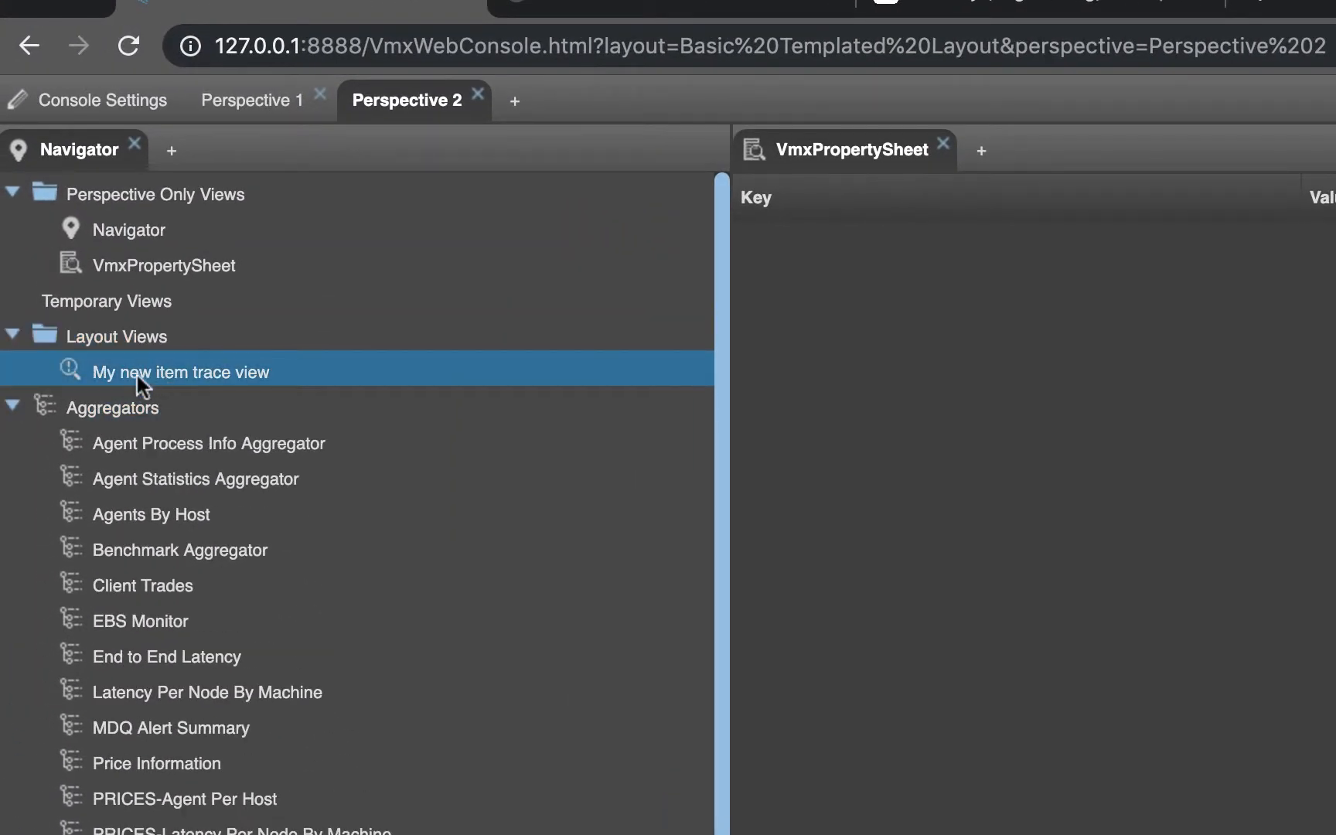
double_click(136, 372)
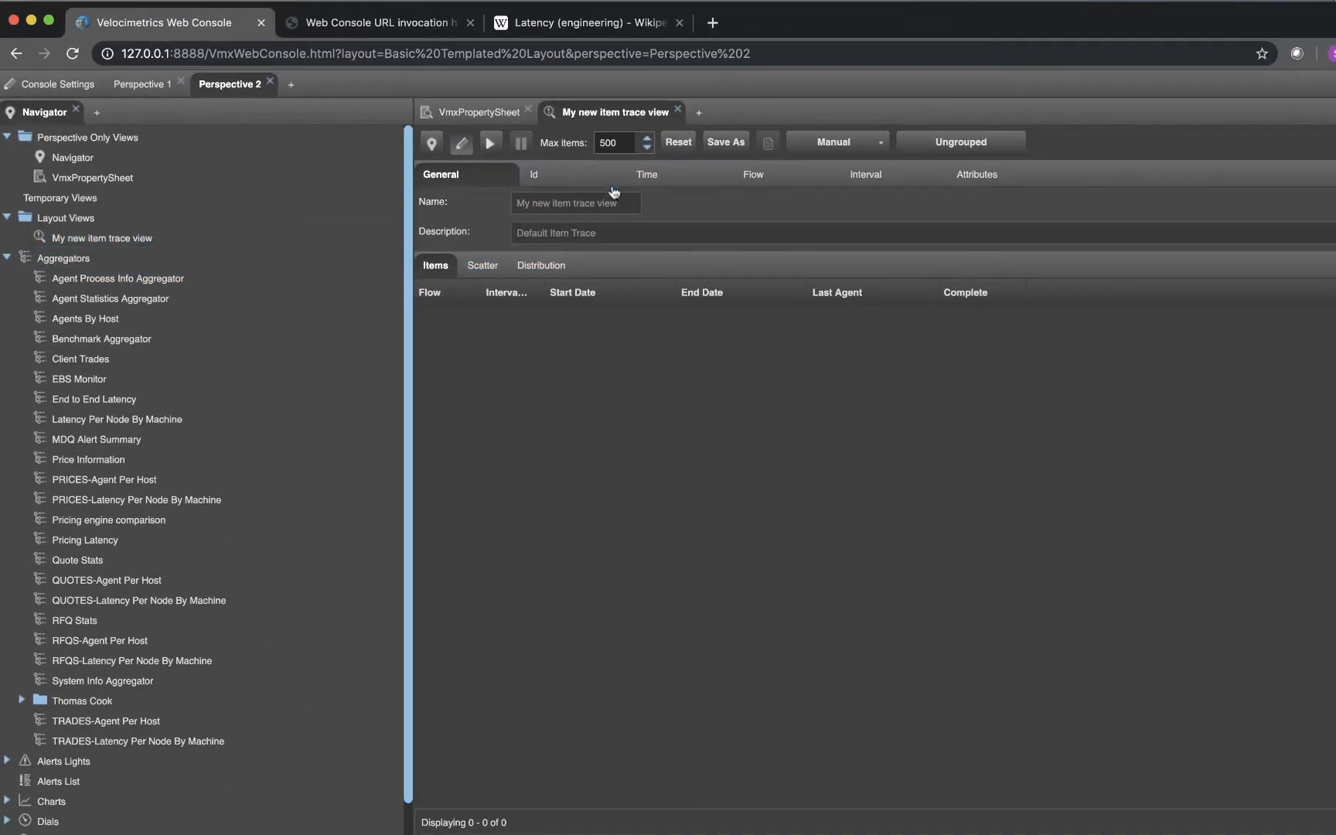
left_click(657, 181)
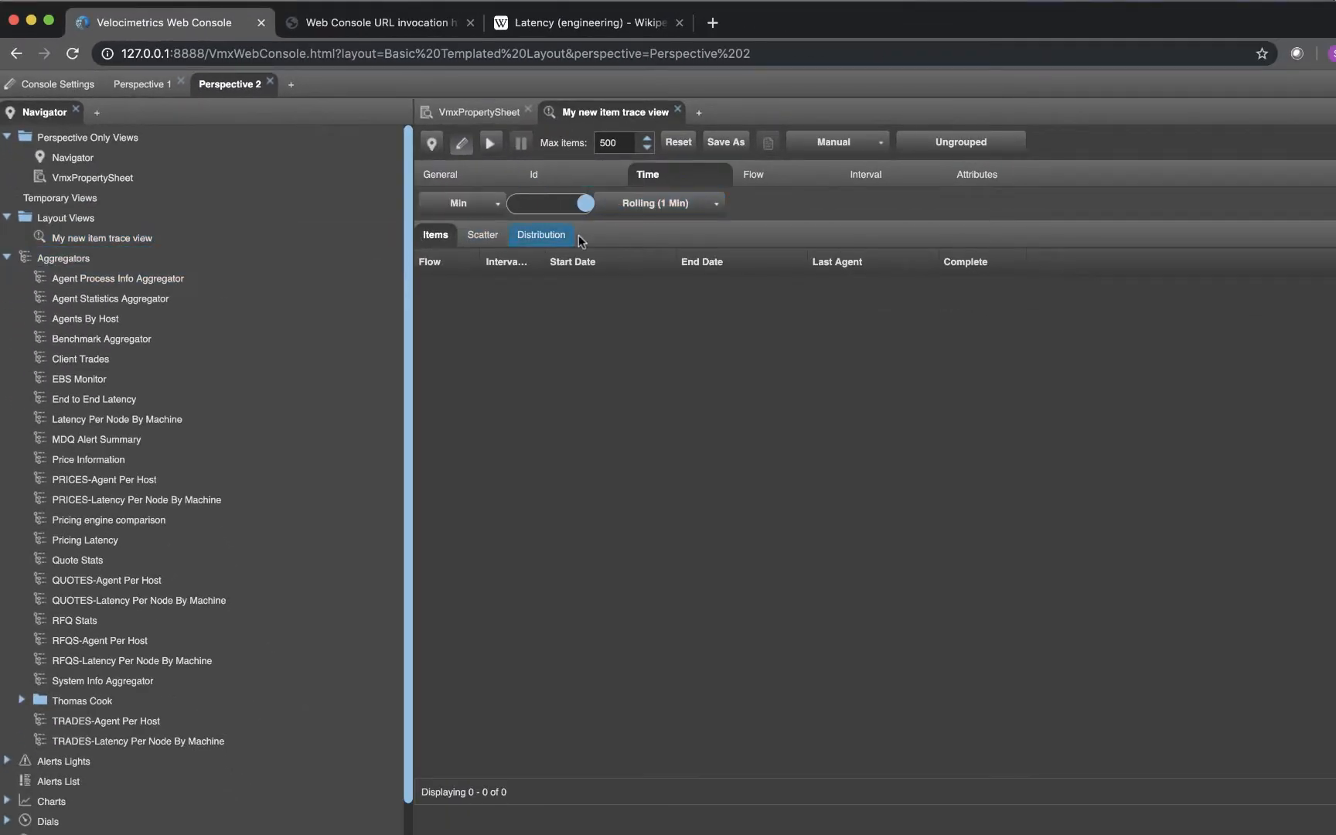
Narrow the Navigator panel in Perspective 2 and close "My new item trace view"
left_click_drag(409, 120, 309, 124)
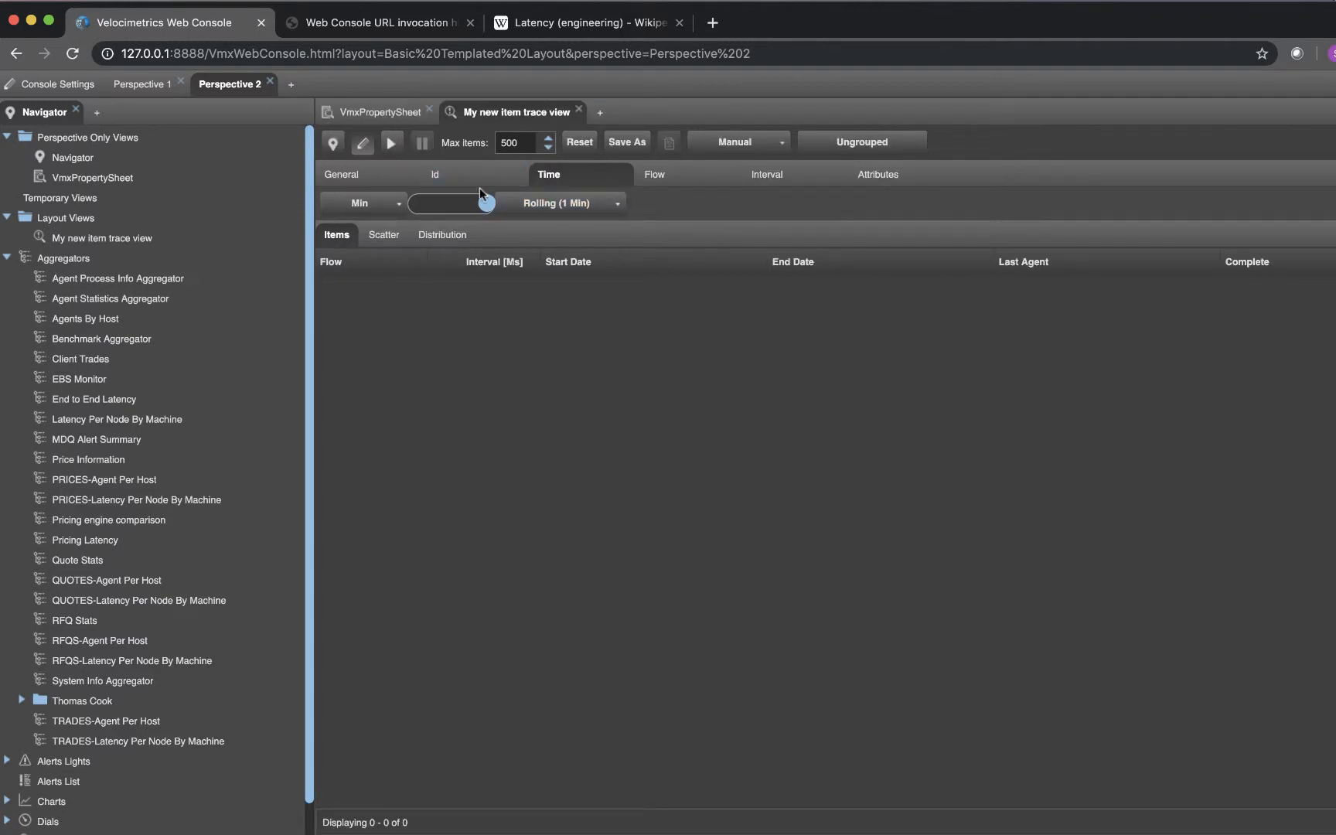
left_click_drag(480, 198, 432, 236)
left_click(579, 109)
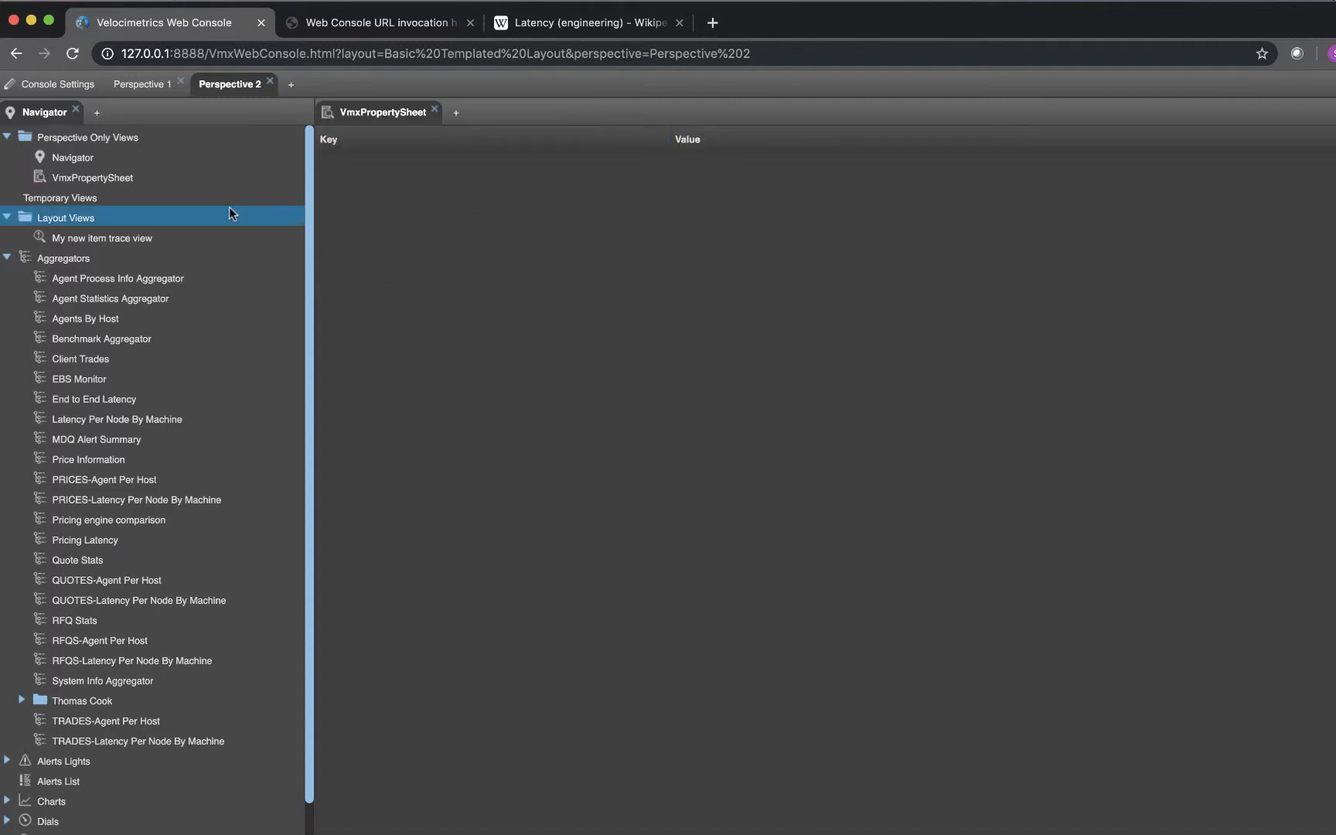
Relaunch "My new item trace view" with its rolling time set to 30 minutes and save the open version as layout level
double_click(102, 239)
left_click(541, 174)
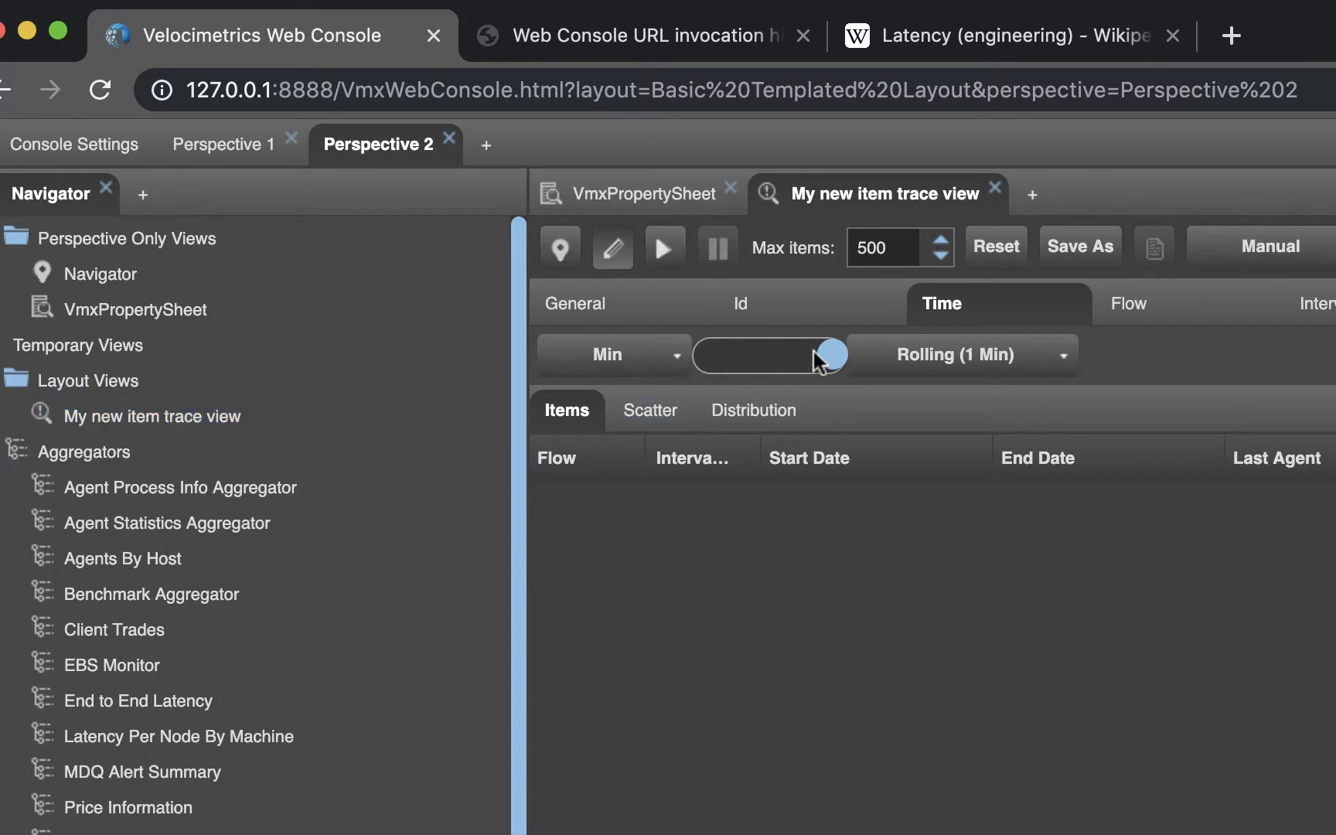
left_click_drag(832, 360, 770, 362)
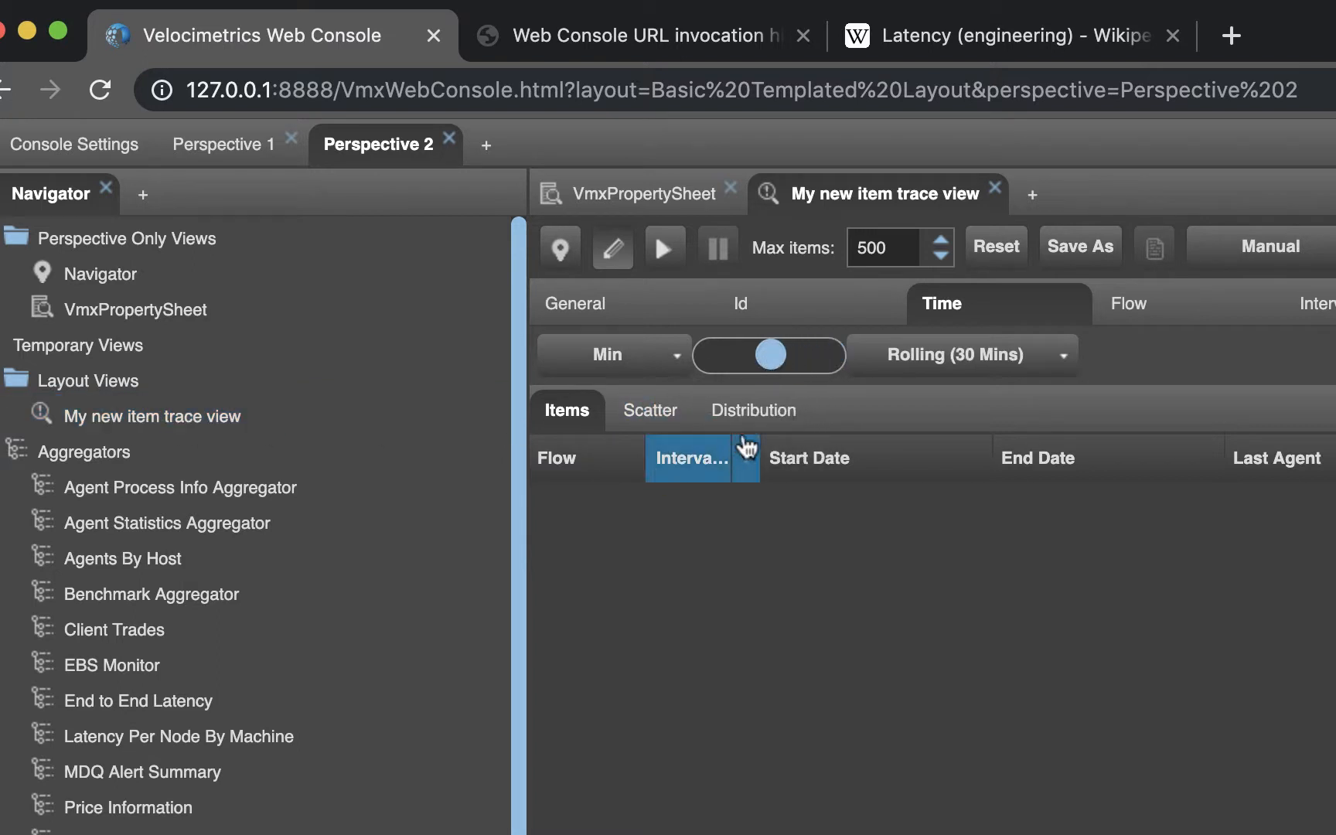
right_click(232, 415)
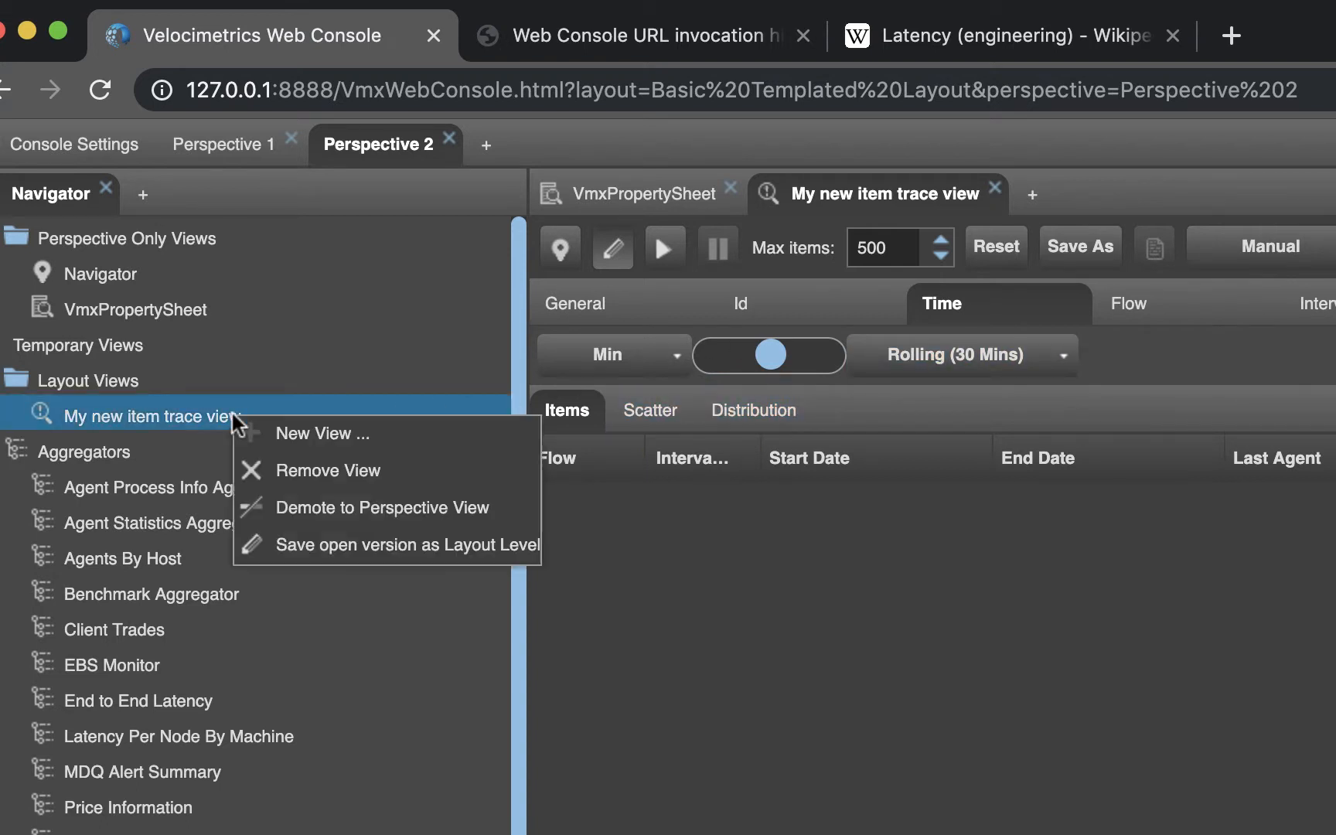
left_click(341, 537)
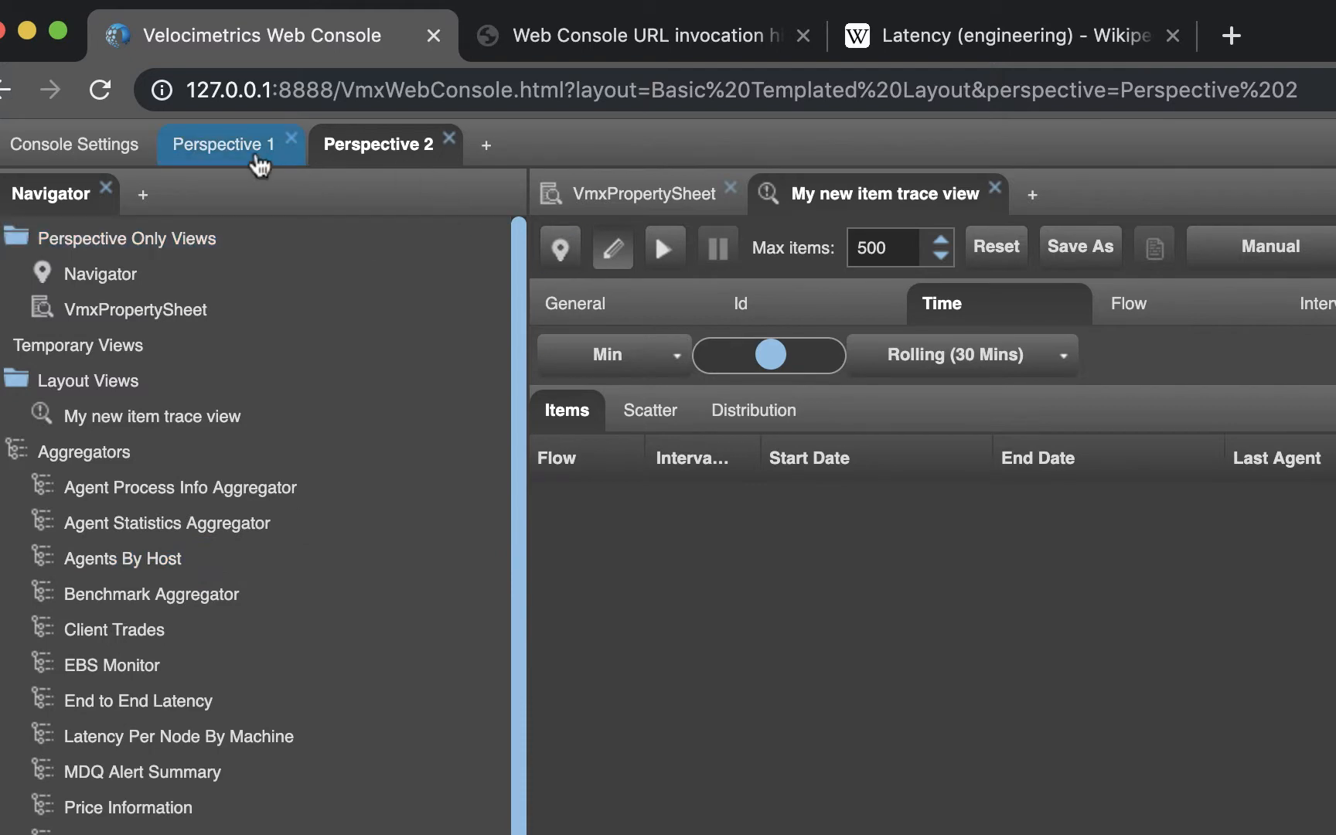
Close "My new item trace view" in Perspective 1 and relaunch it from the layout views with its time settings displayed
left_click(233, 148)
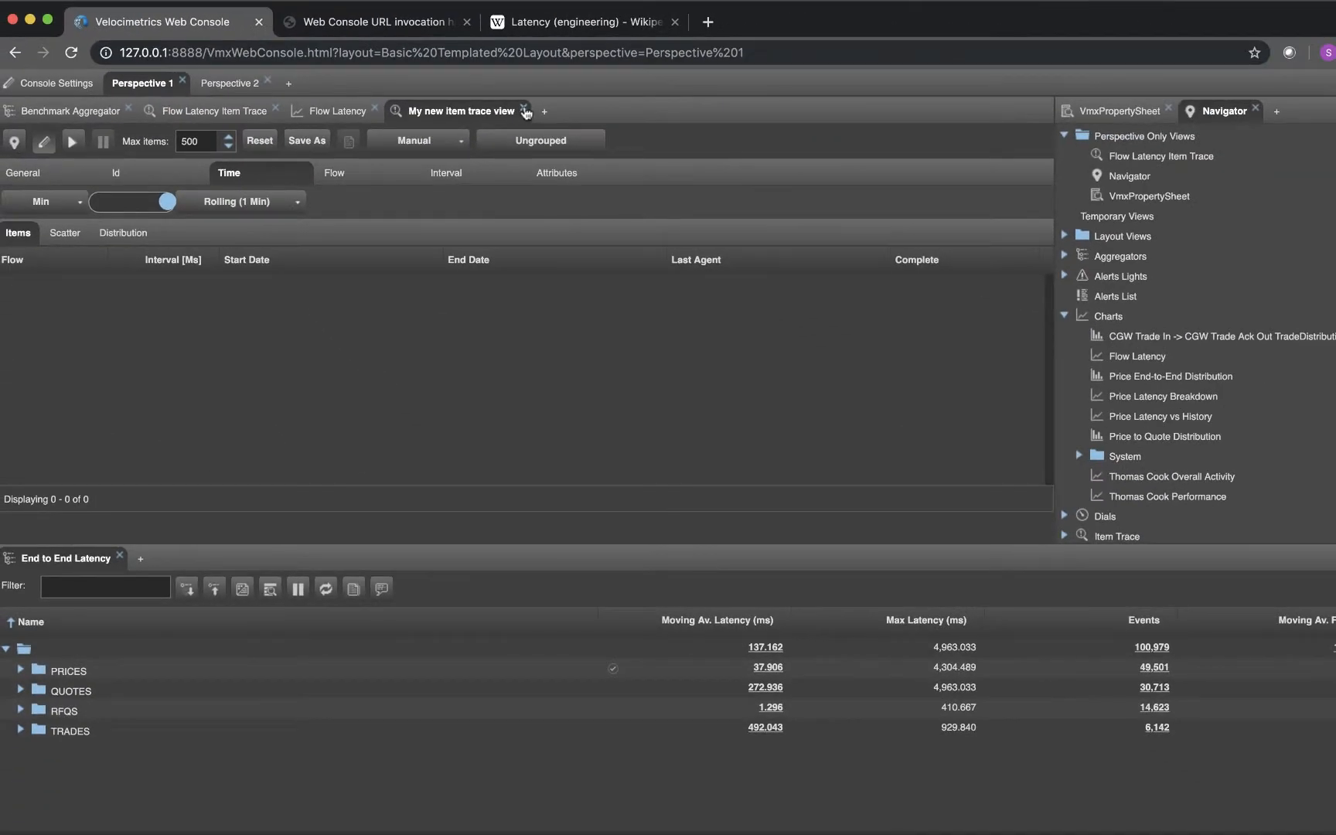
left_click(801, 165)
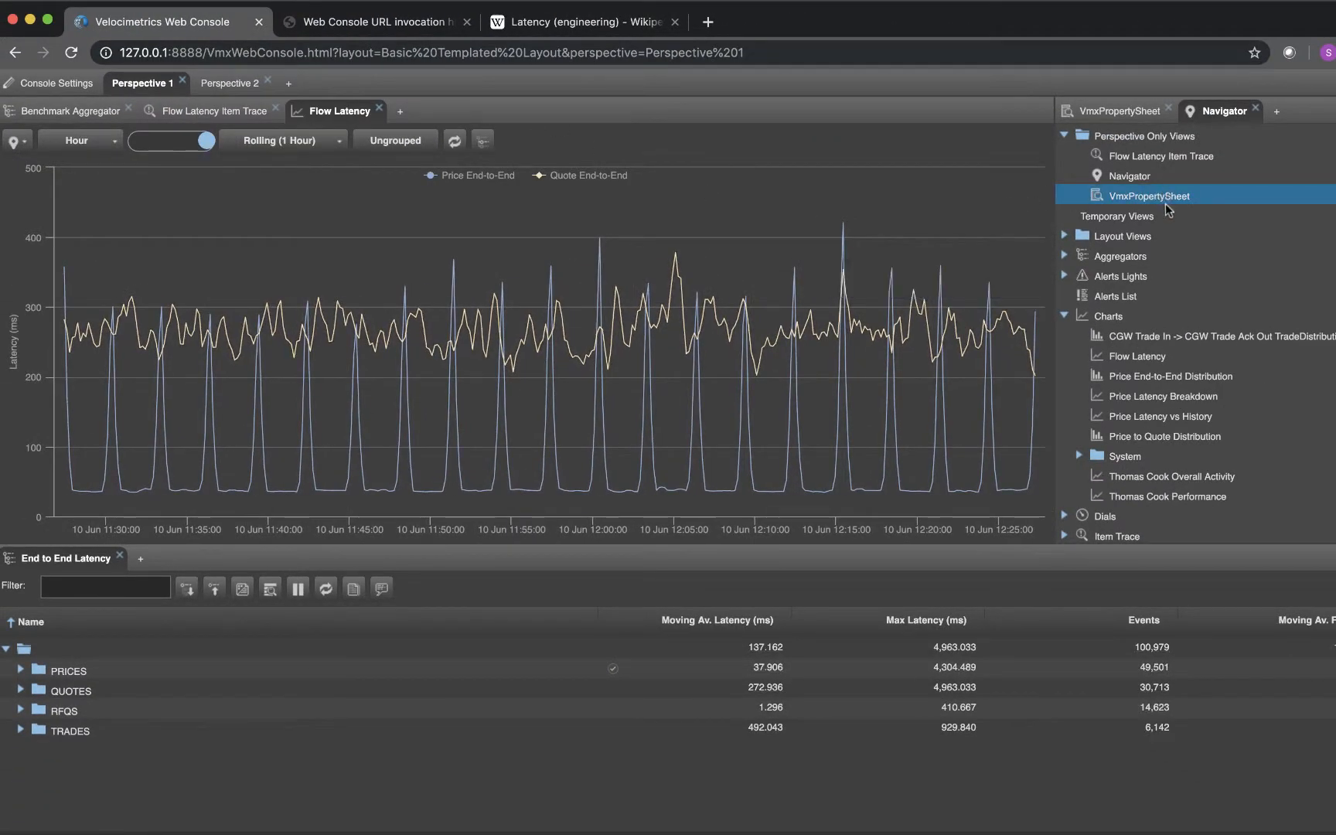
left_click(1063, 237)
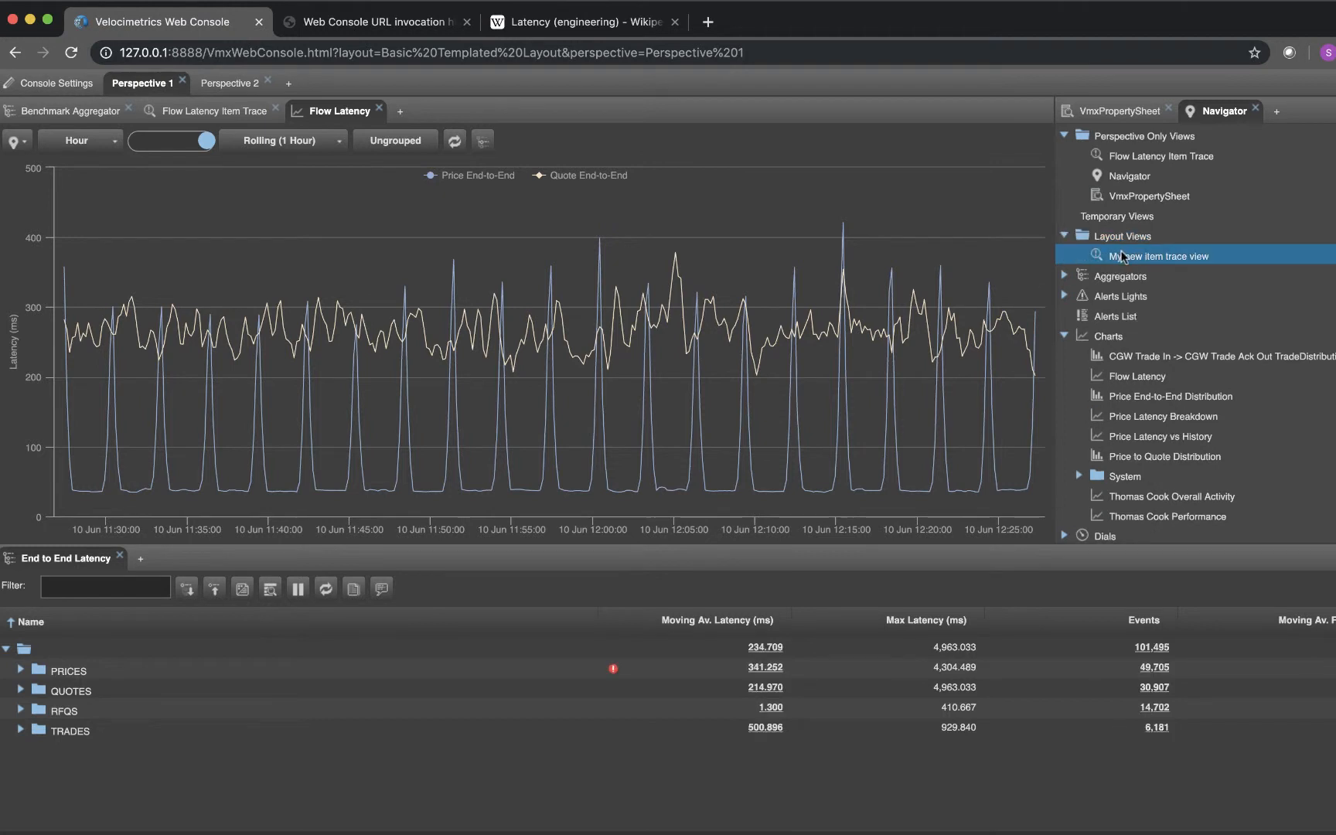
double_click(1158, 256)
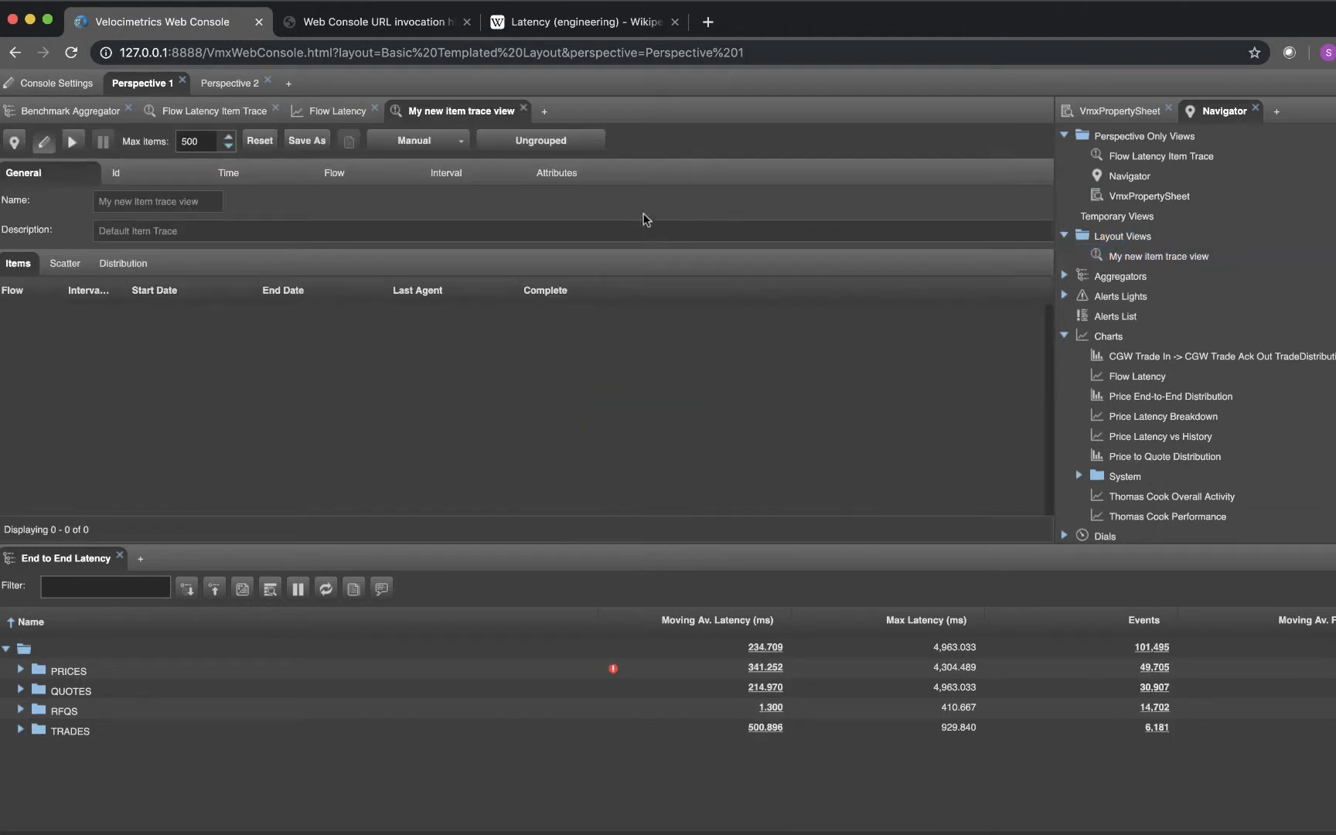
left_click(262, 173)
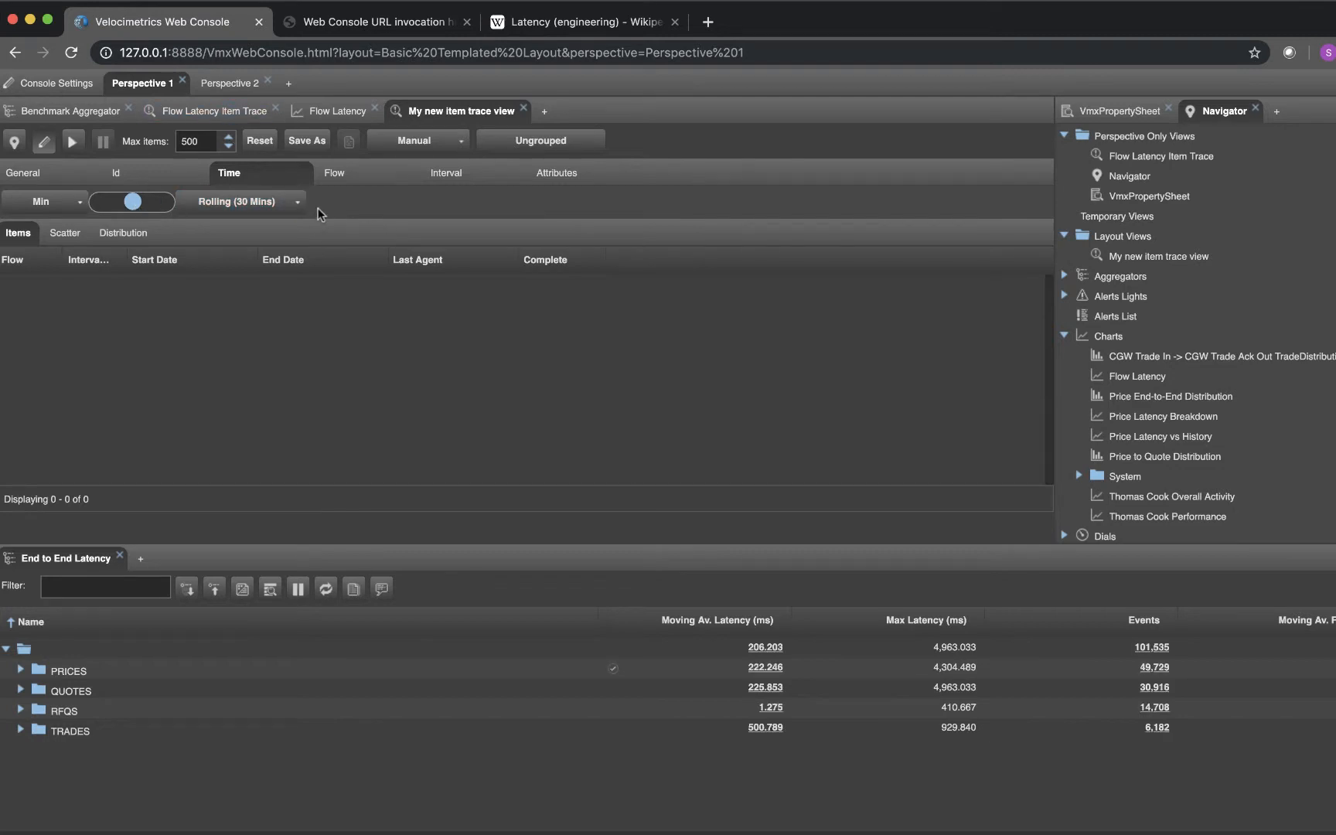
left_click(1133, 260)
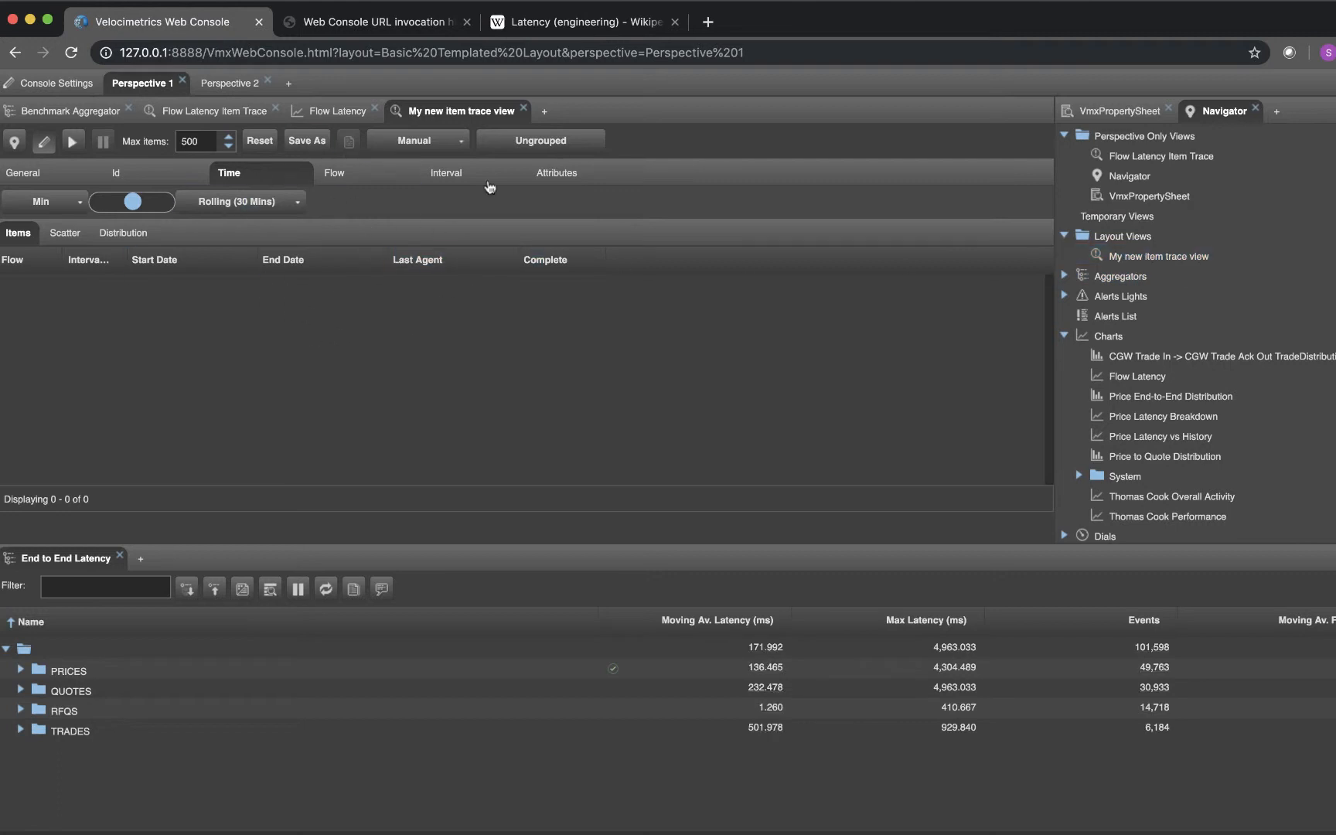
right_click(1172, 262)
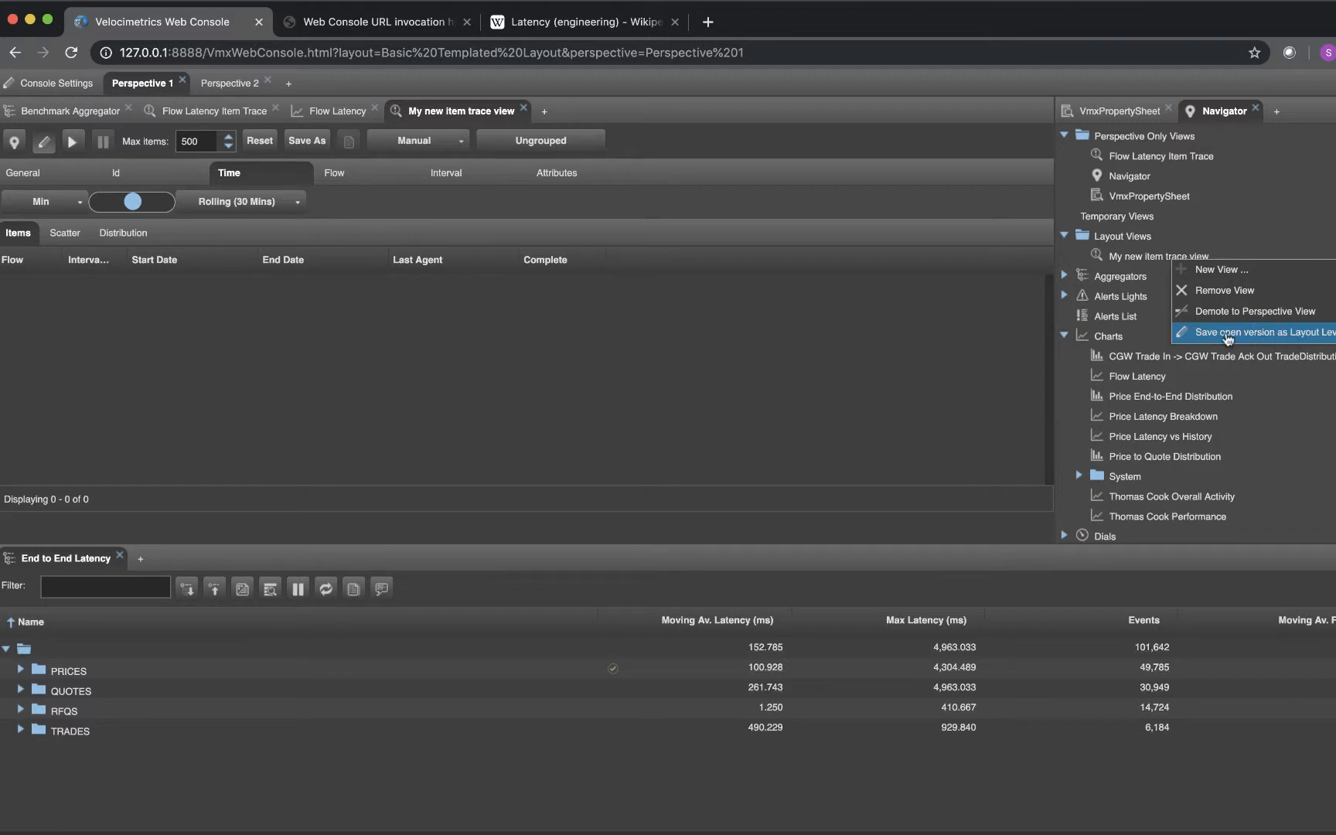
left_click(848, 323)
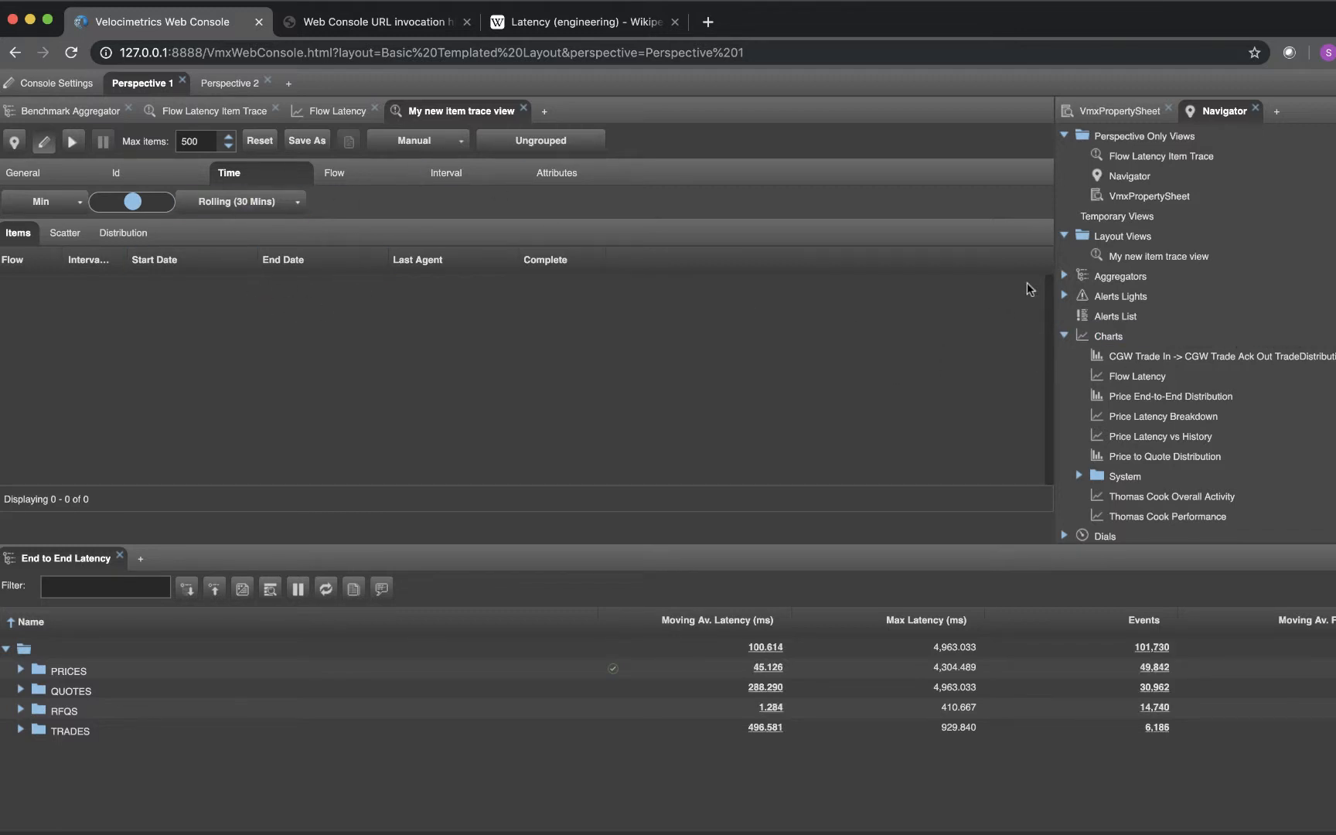
Demote "My new item trace view" from a layout view to a perspective view
left_click(1116, 260)
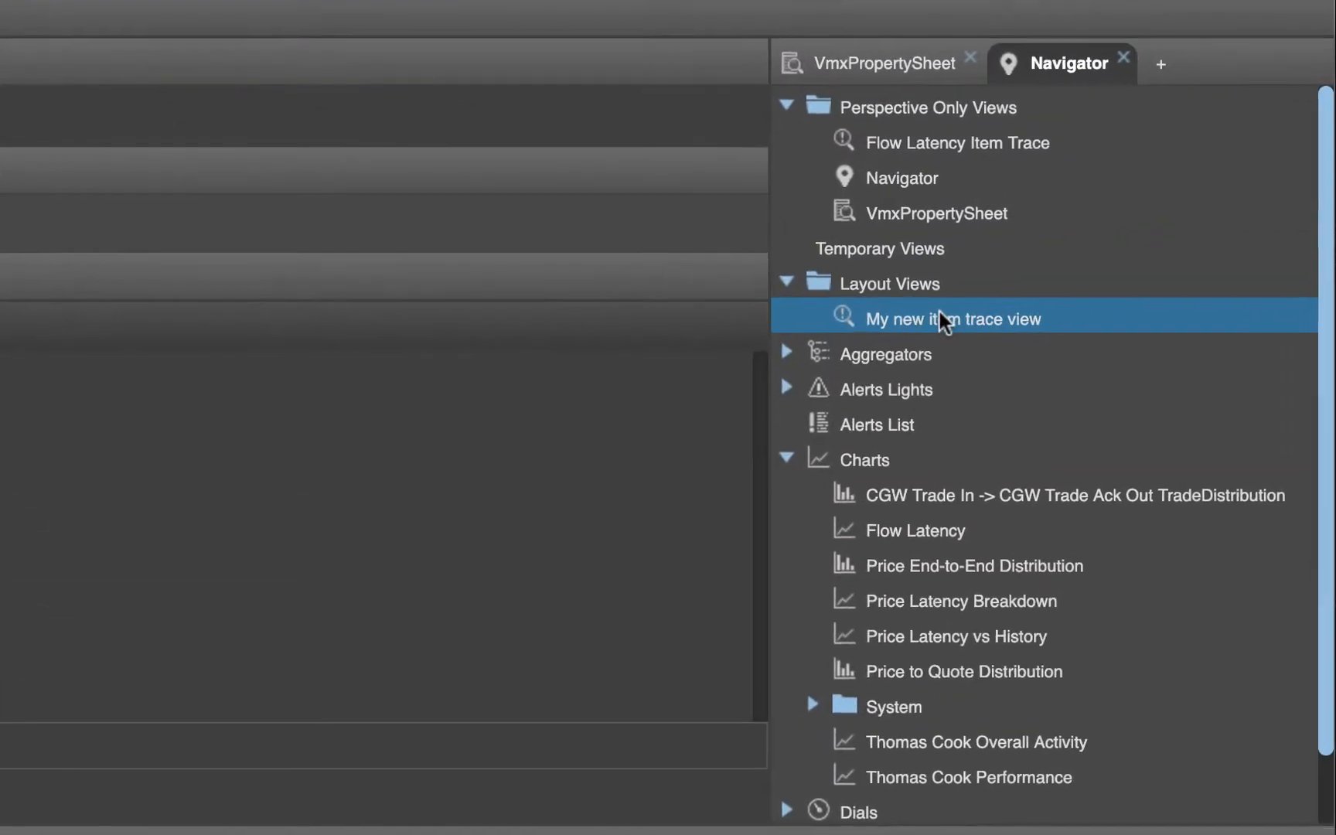
right_click(936, 313)
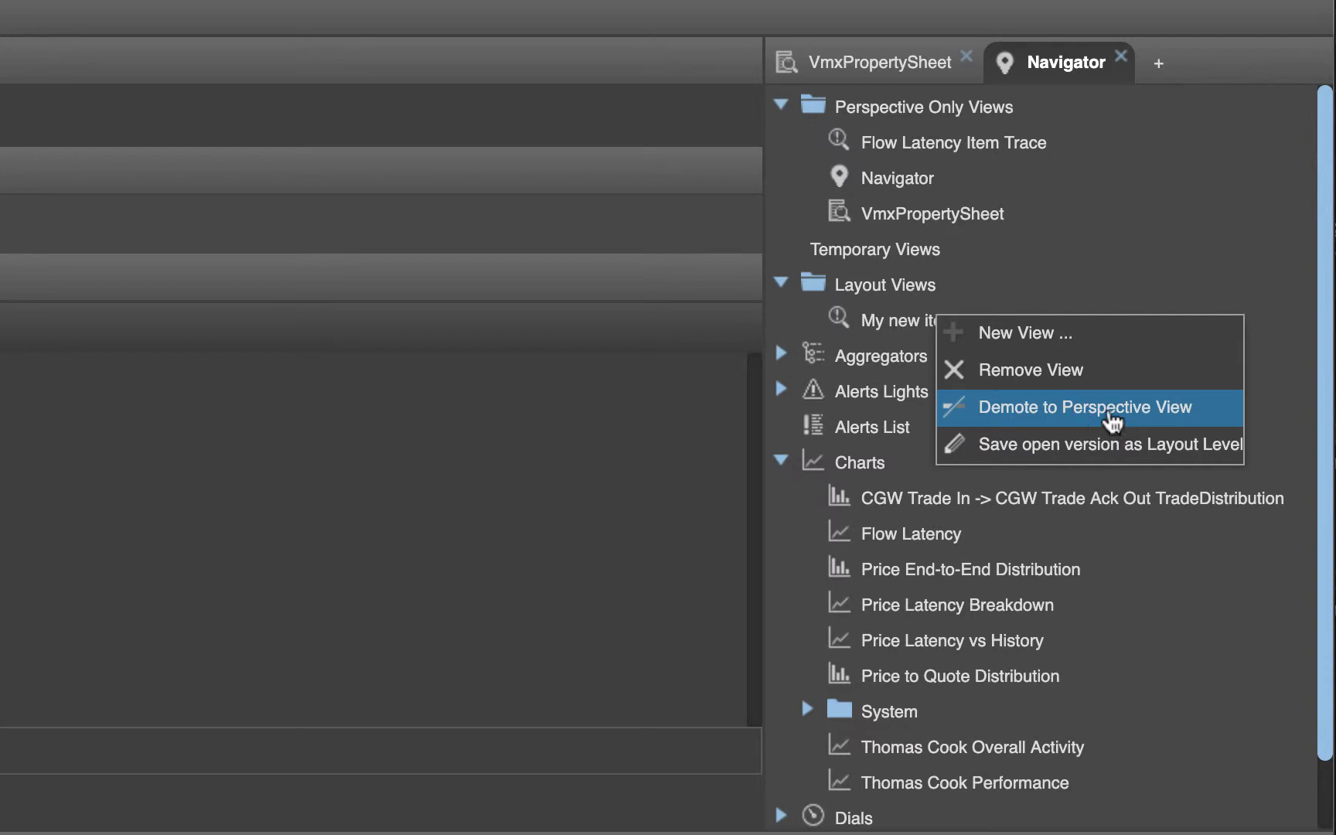
left_click(1112, 419)
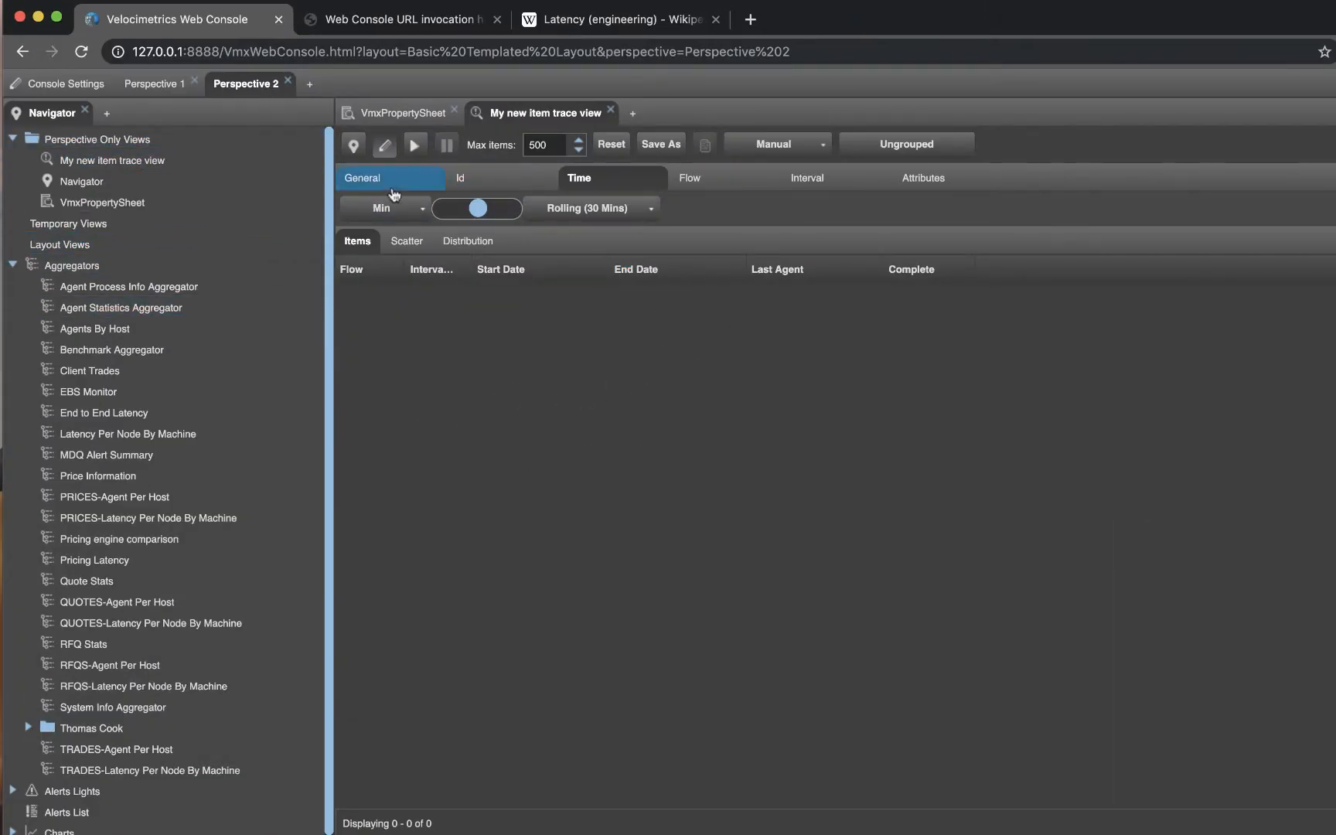
Enter the layout name "My New layout" and the description "A Description" in the console's layout management settings
left_click(58, 85)
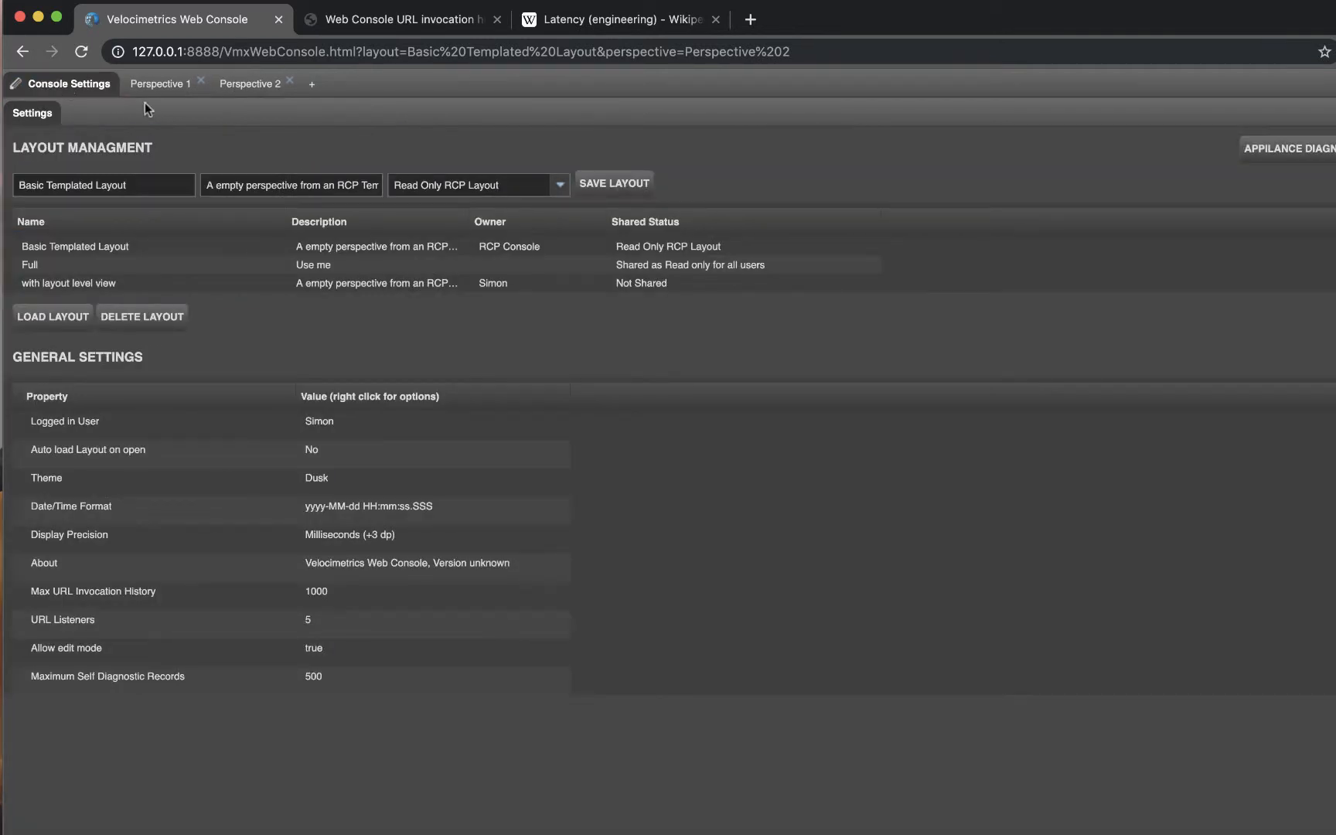
triple_click(136, 186)
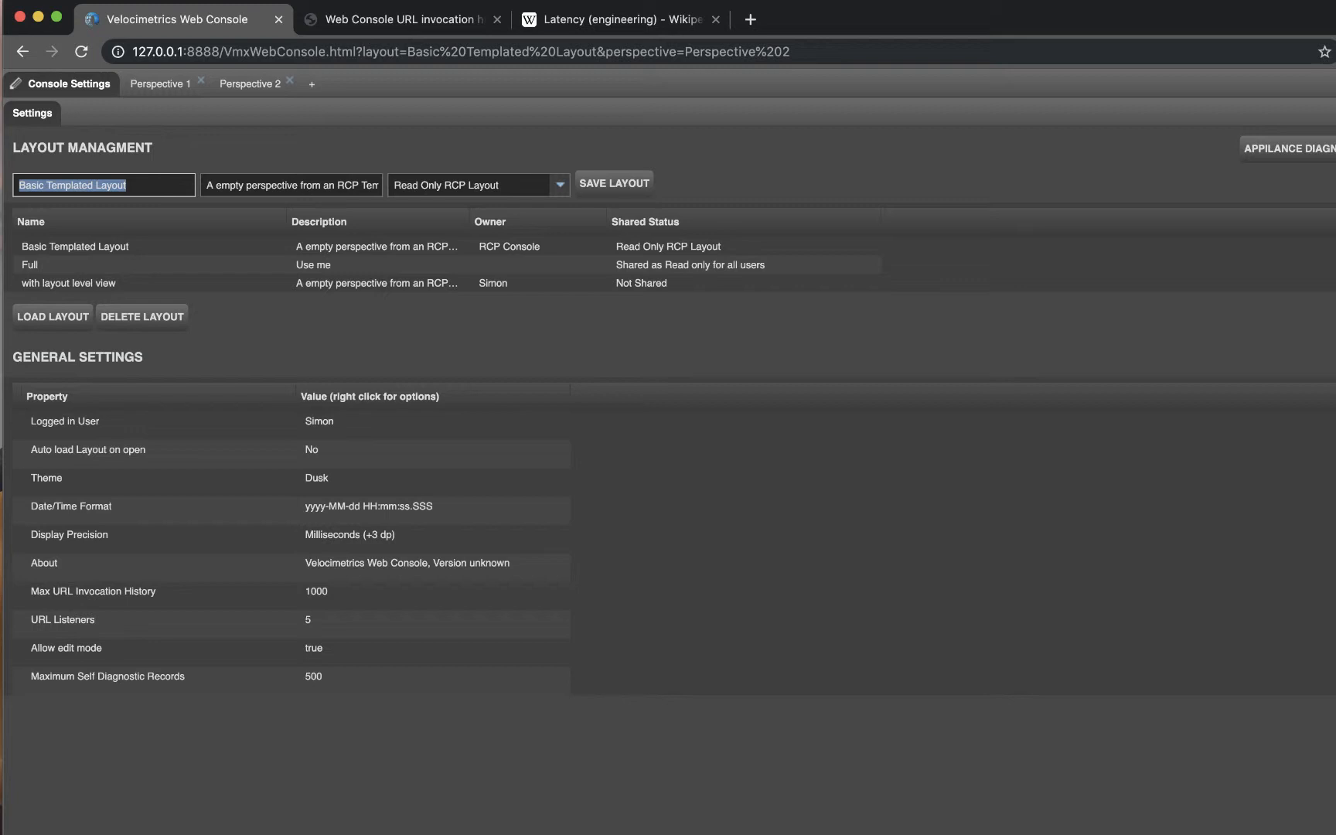
type("My New layout")
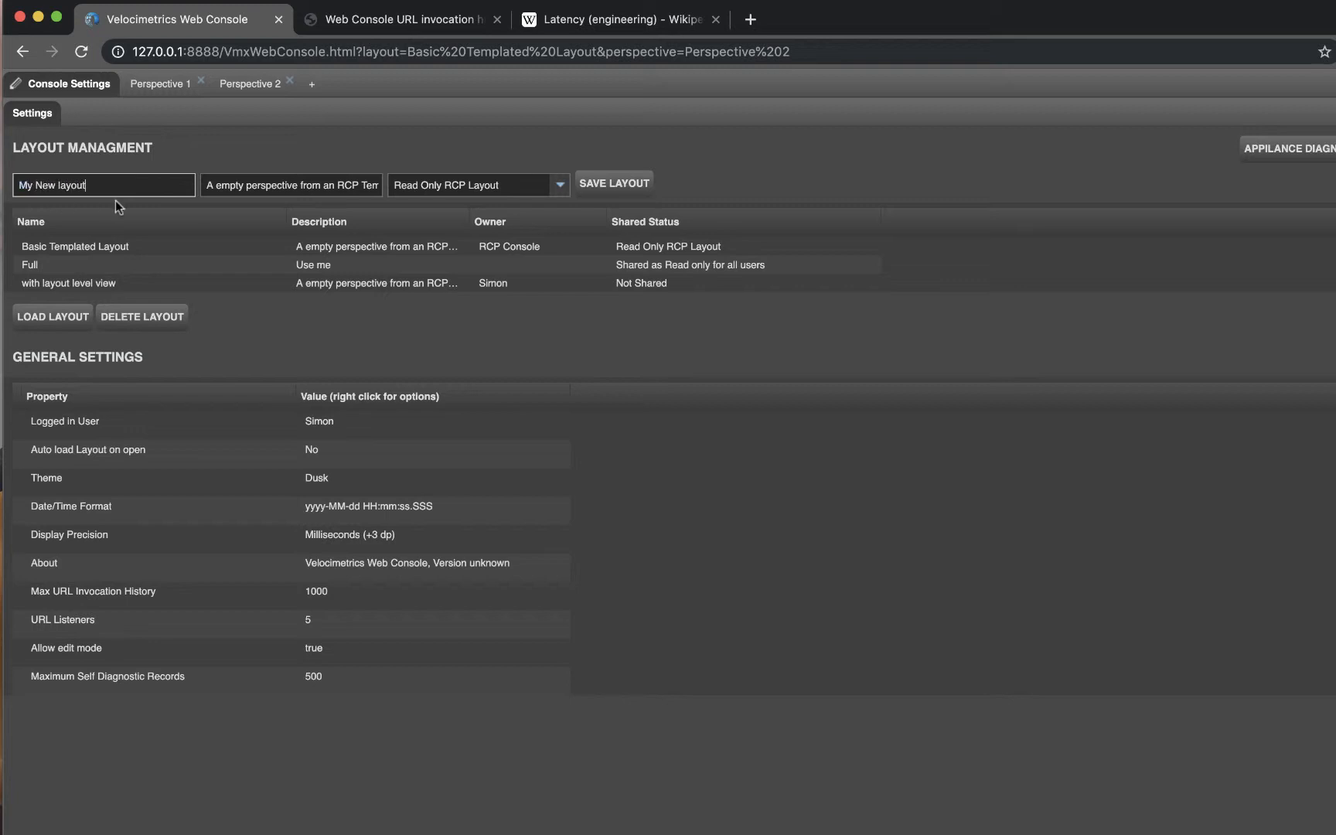
left_click_drag(208, 187, 491, 178)
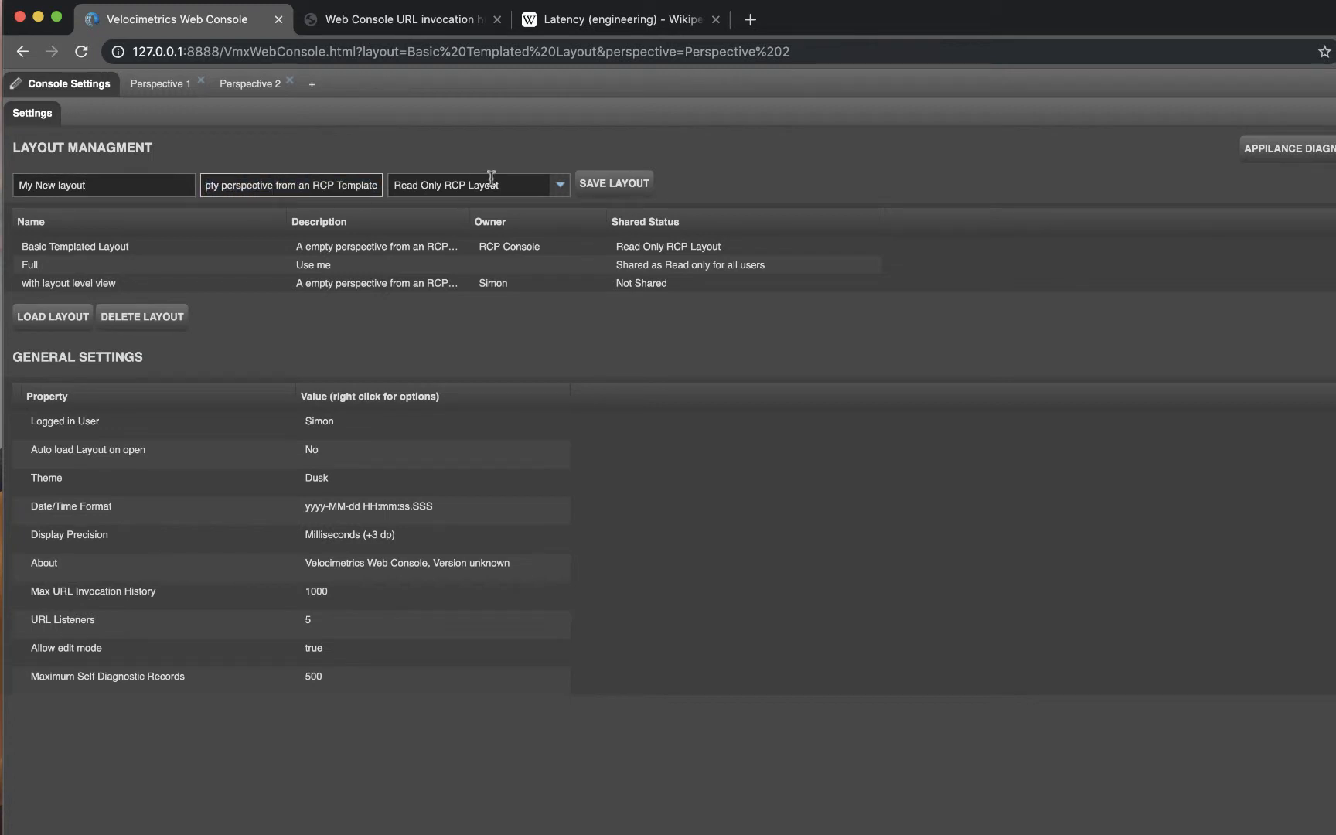
triple_click(232, 193)
type("A Description")
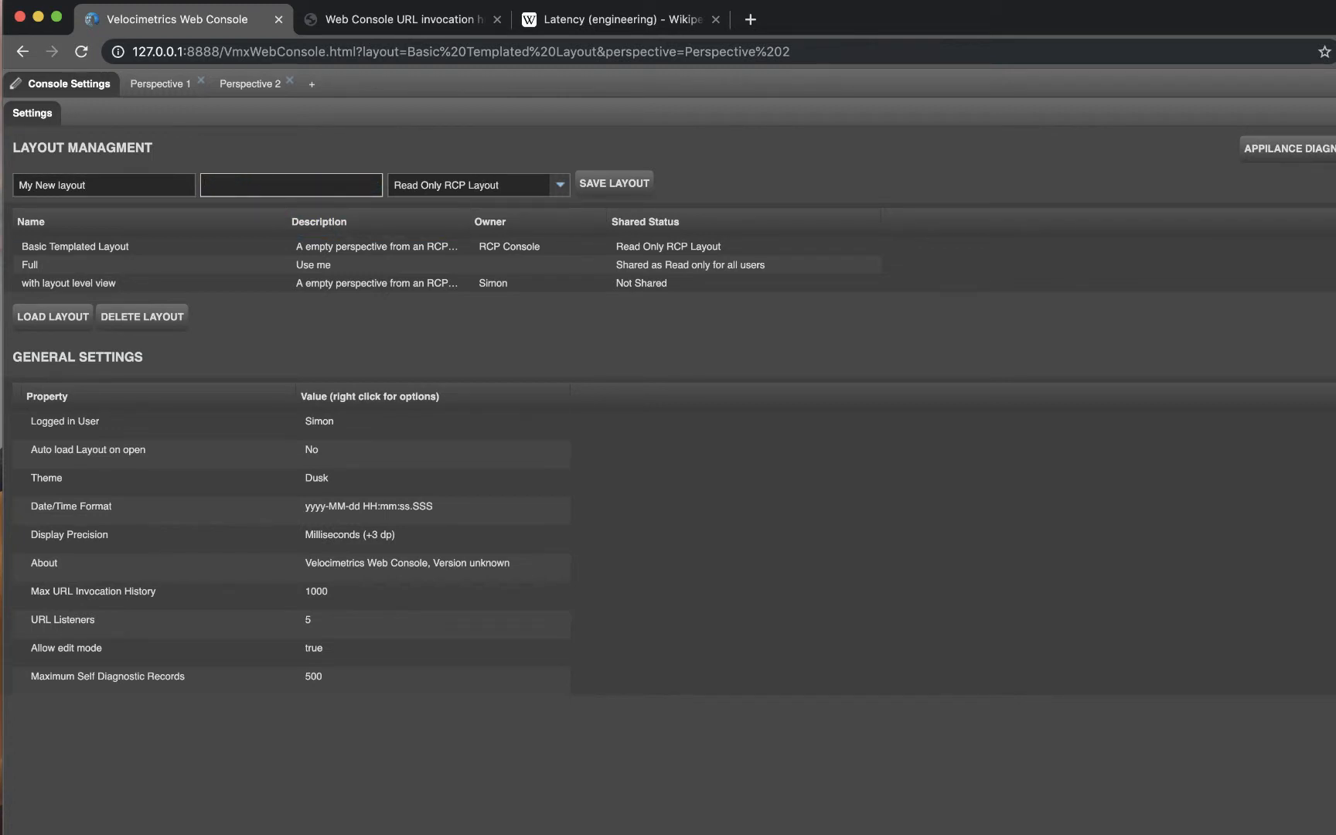
Set the sharing status of My New layout to Not Shared and save the layout
left_click(561, 190)
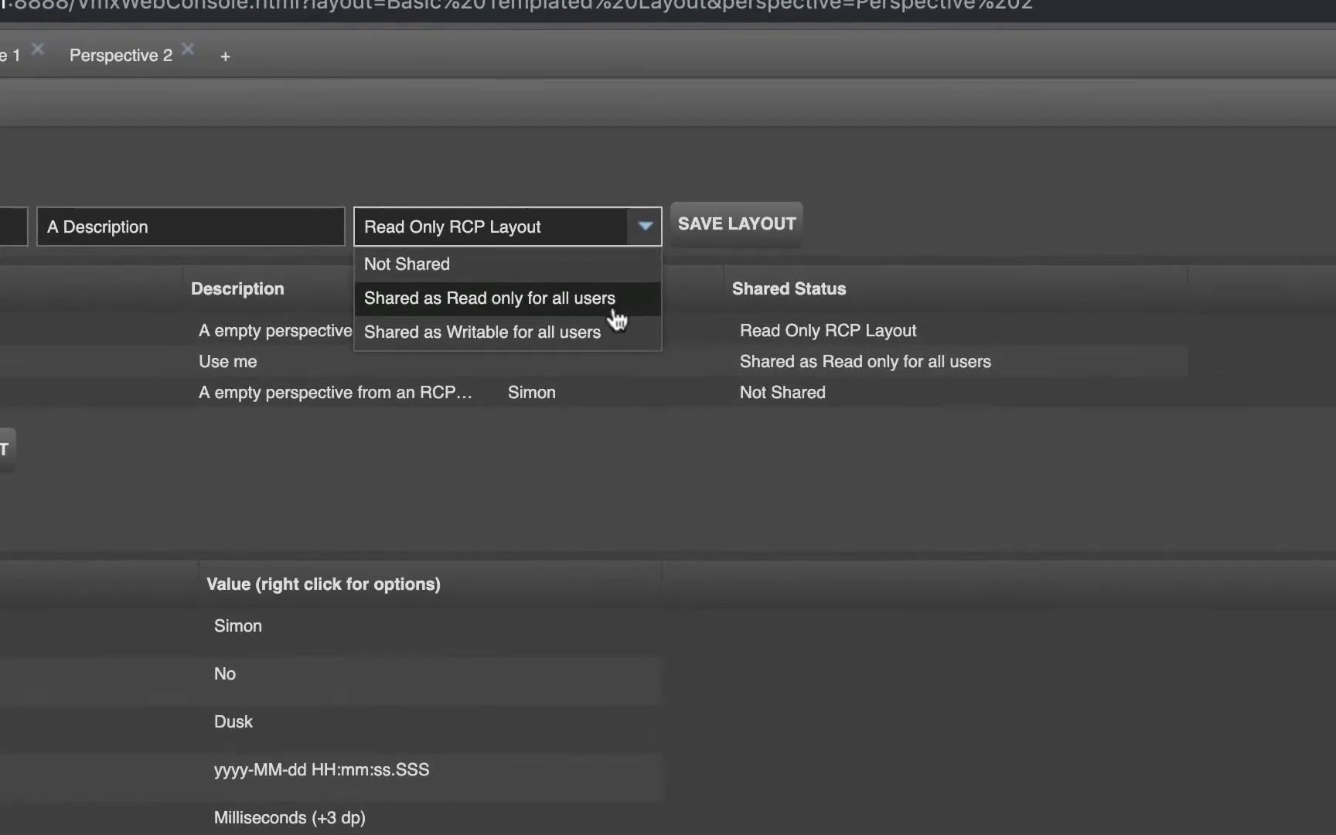
left_click(473, 272)
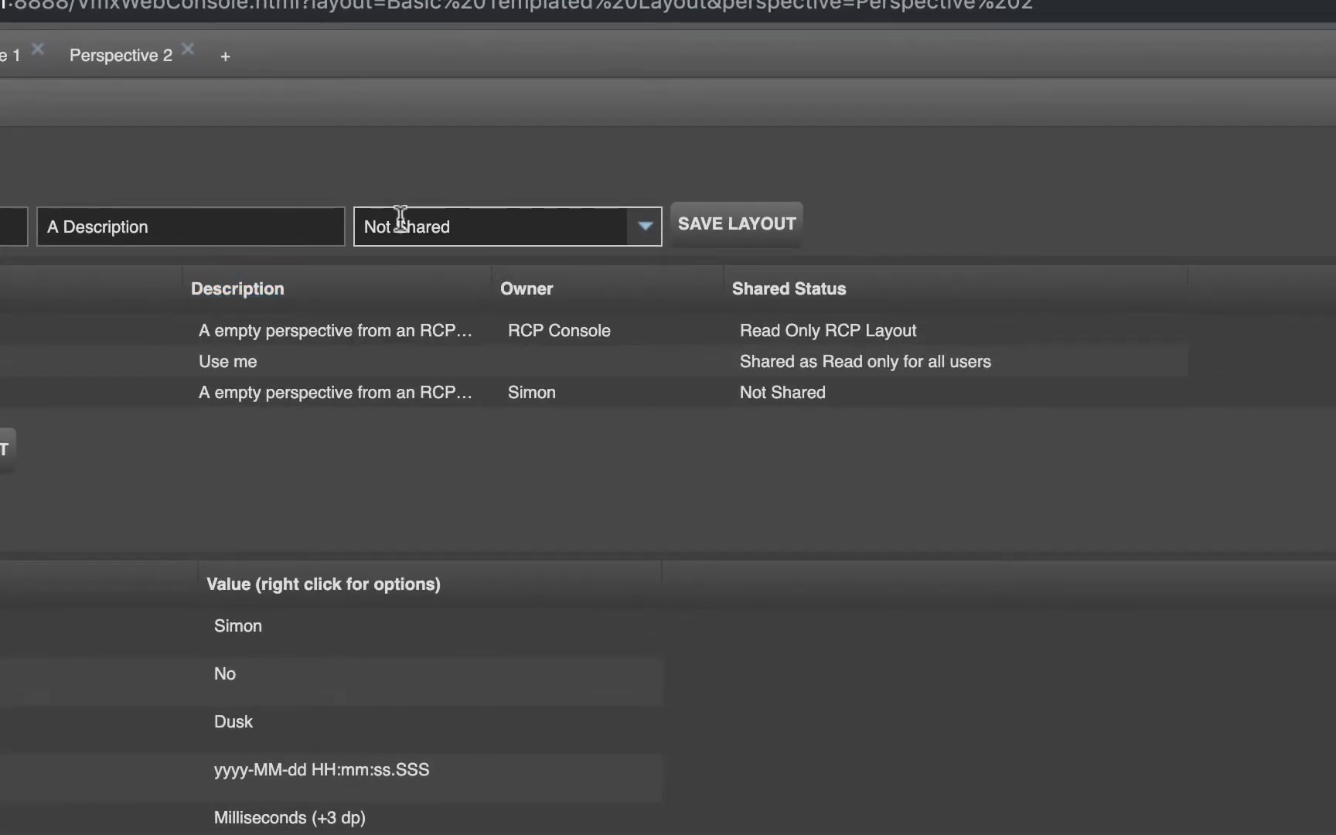
left_click(648, 233)
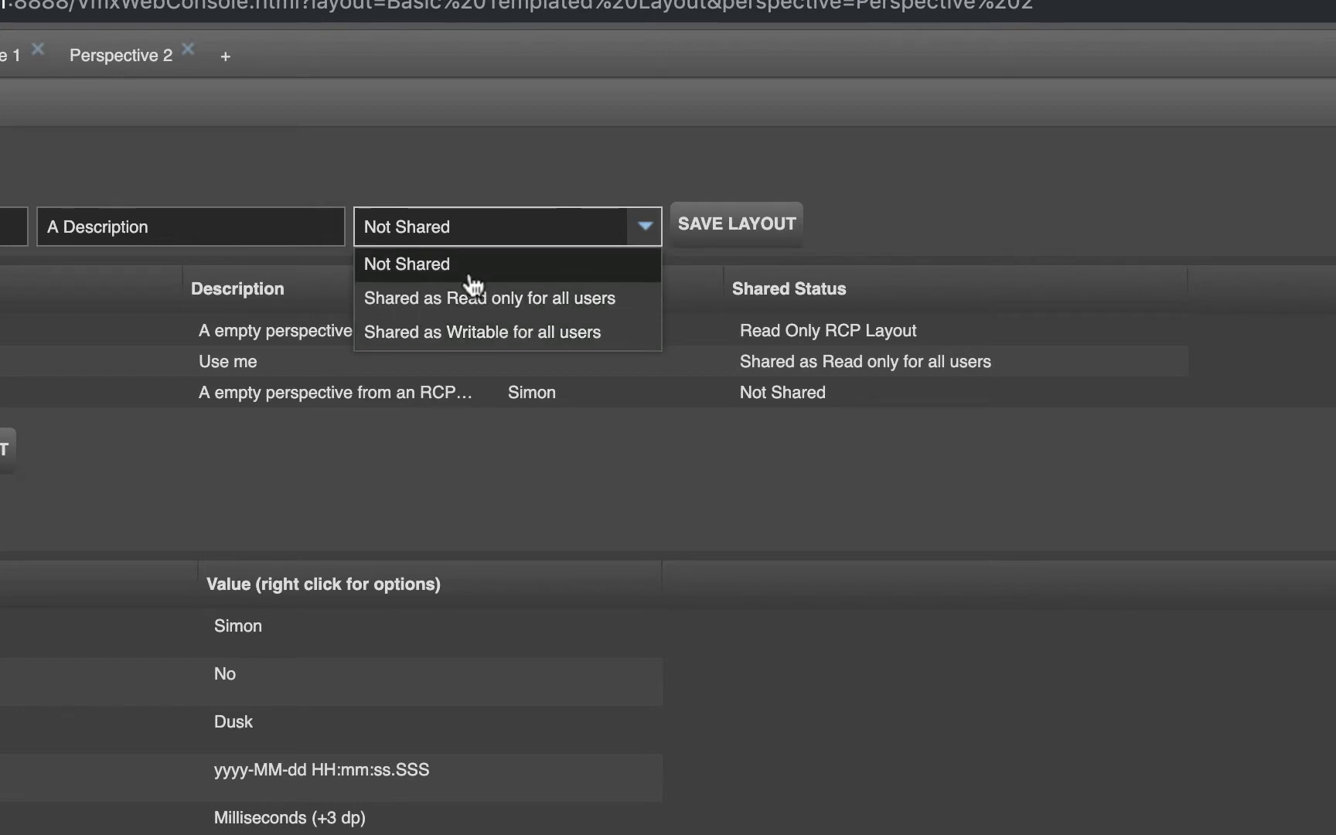
left_click(473, 272)
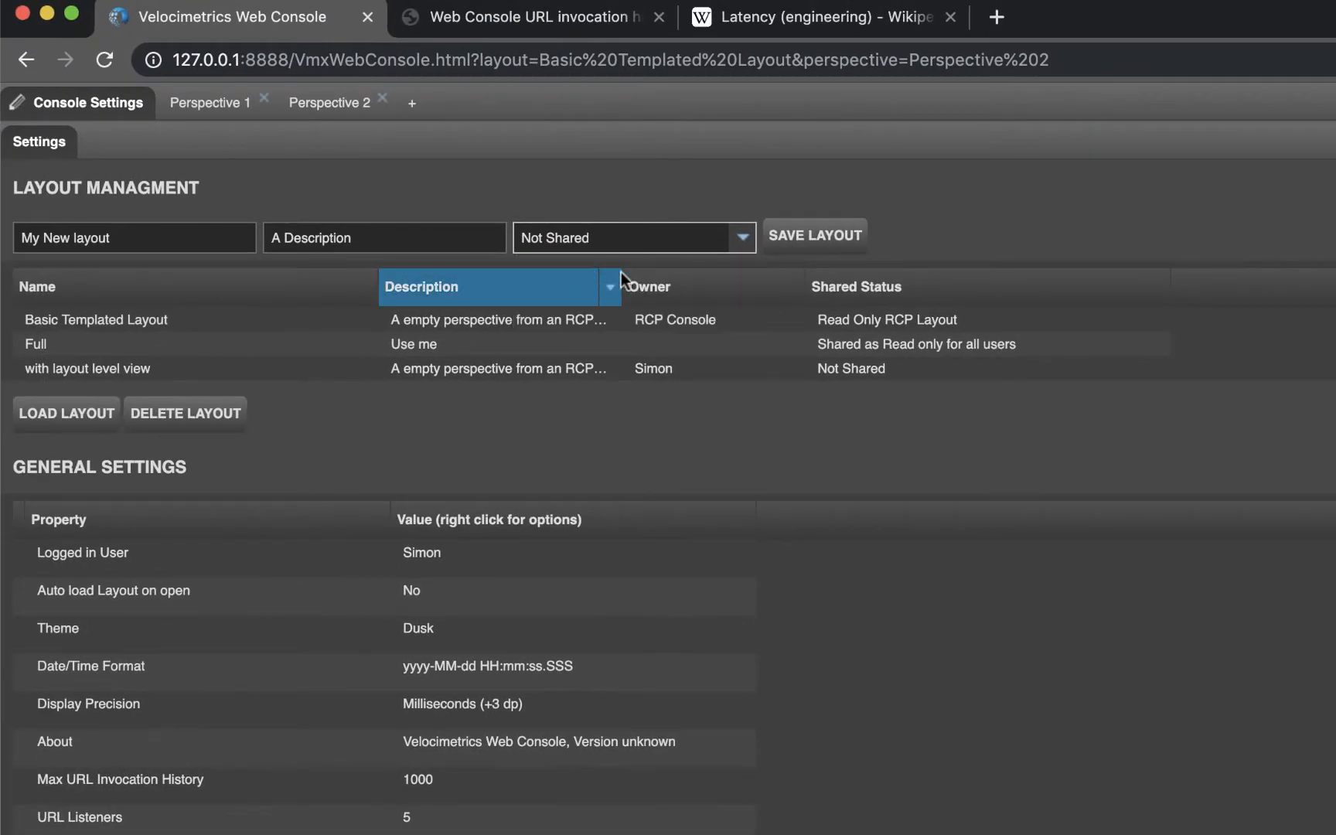
left_click(814, 235)
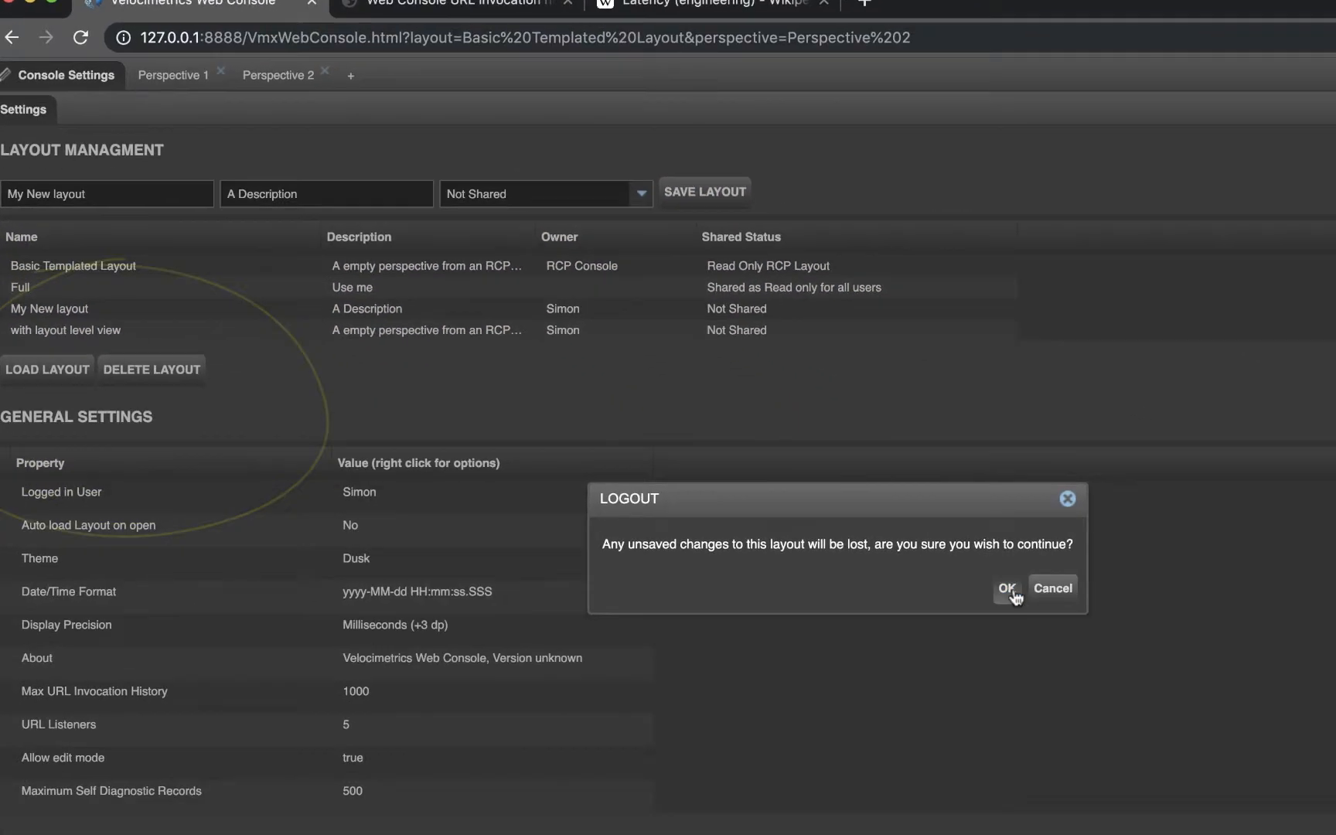
Log out, then log back in with the username and account password, choosing My New layout at start-up
left_click(1156, 688)
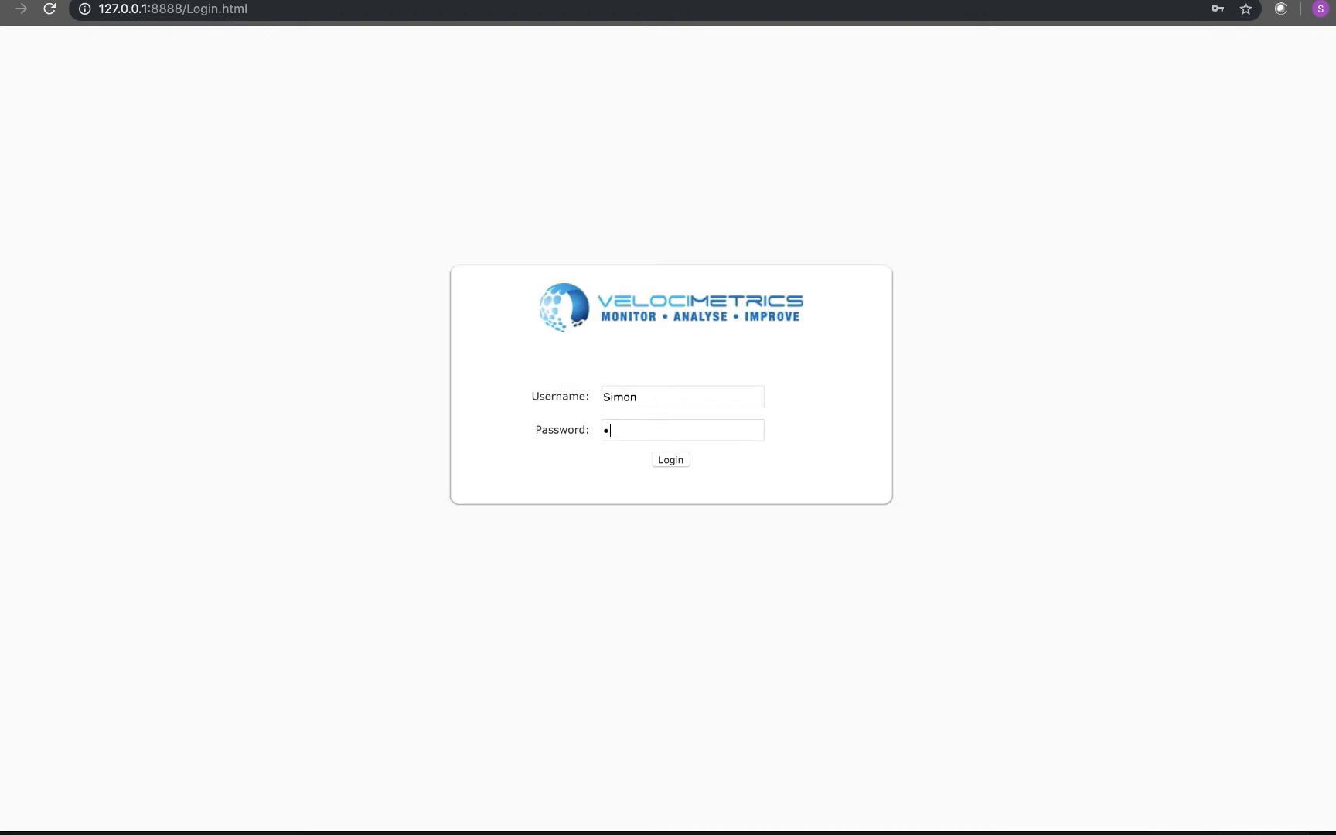
left_click(671, 460)
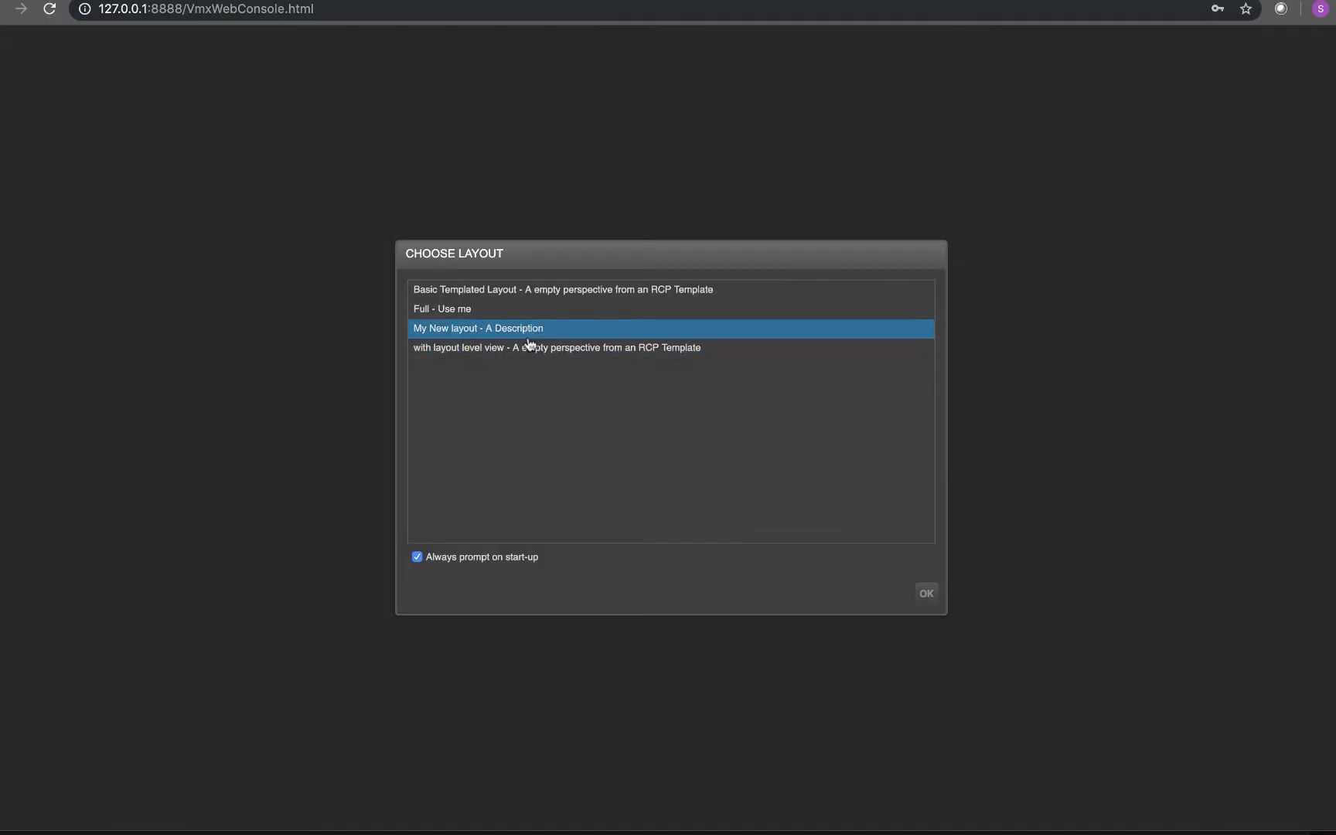
left_click(530, 336)
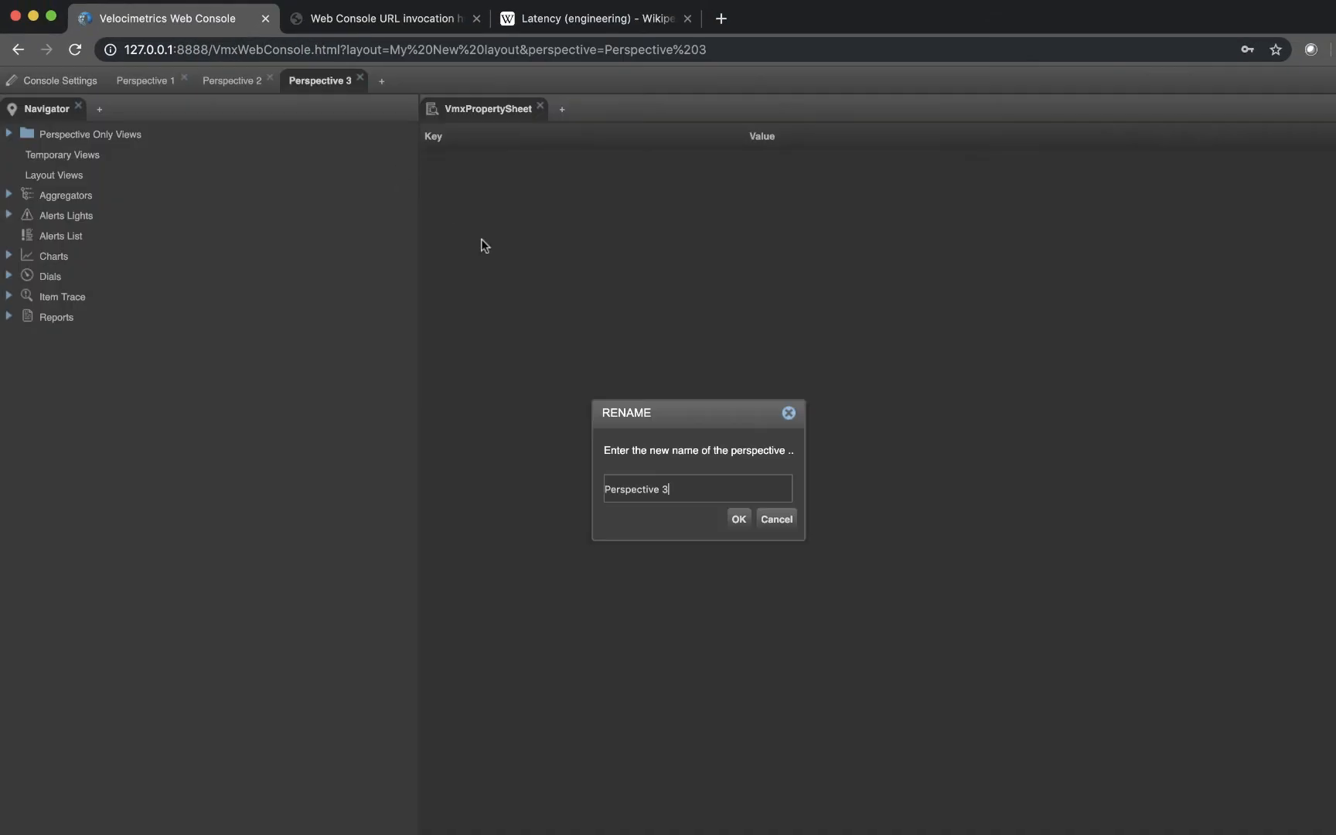
Add a perspective named Perspective 3 and reorder the perspectives as Perspective 3, Perspective 2, Perspective 1
left_click(739, 518)
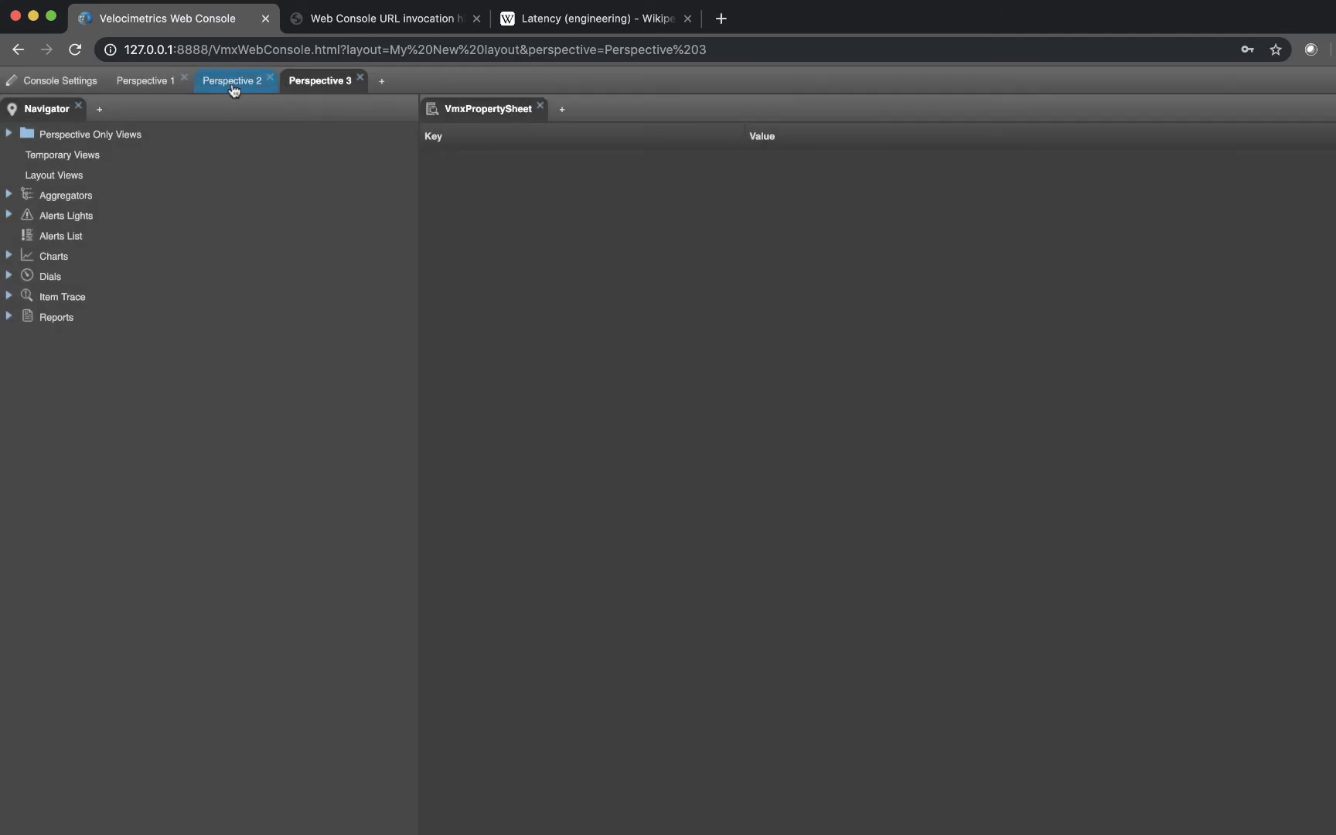
left_click_drag(230, 88, 370, 80)
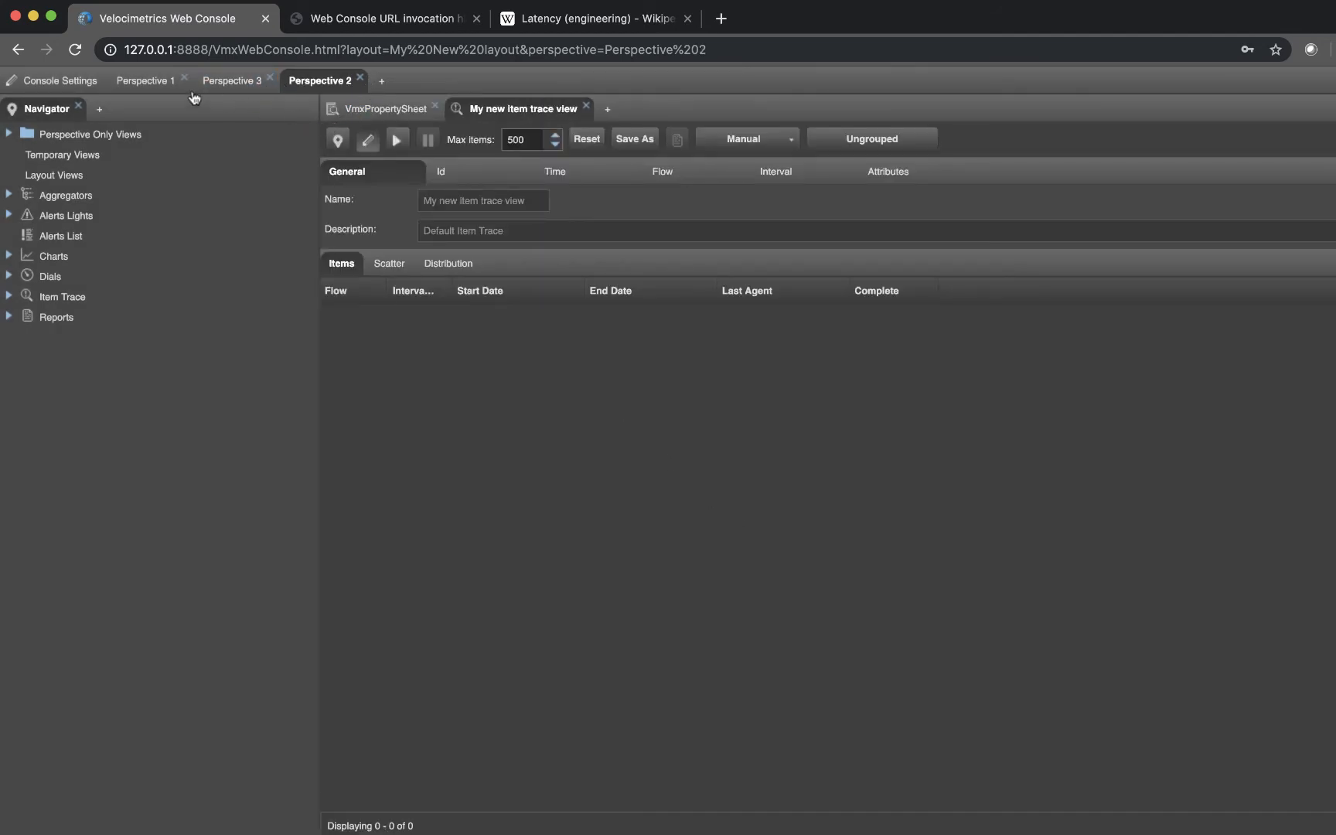
left_click_drag(193, 97, 367, 81)
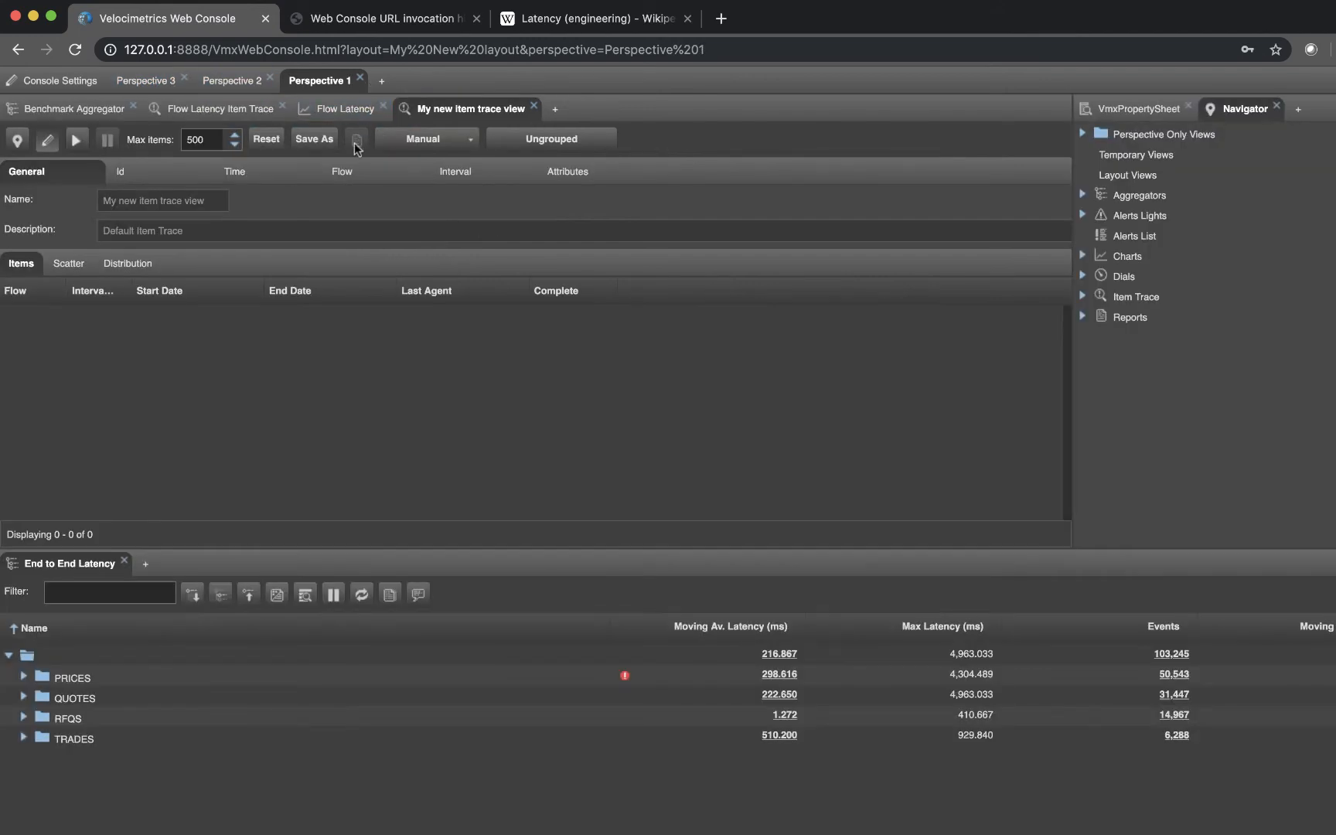